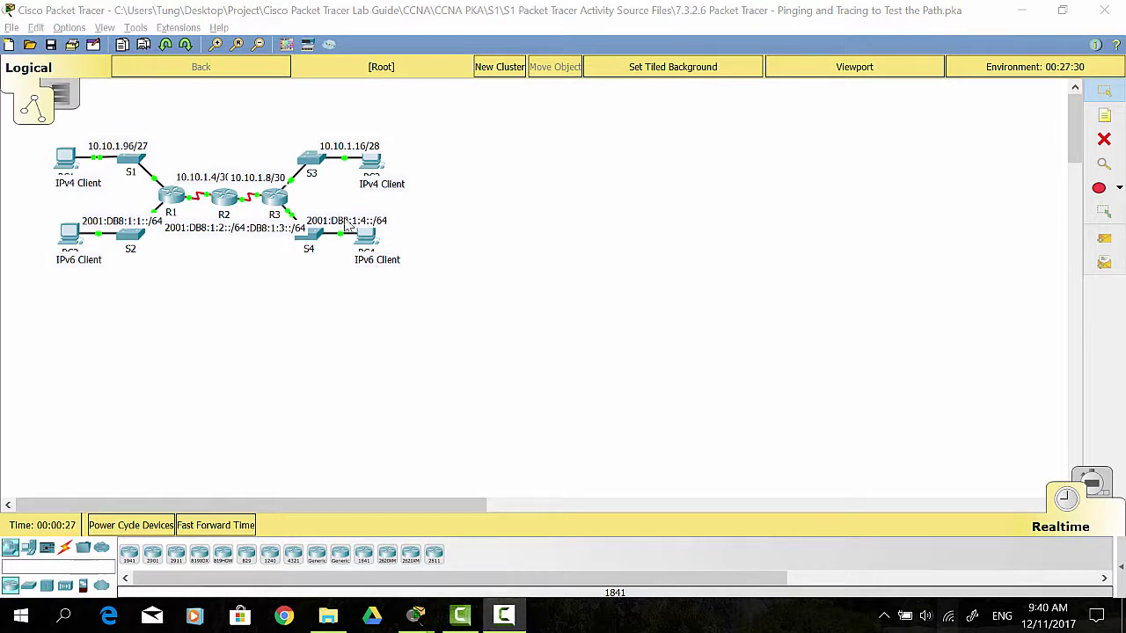
Examine the IPv4 and IPv6 client PCs and the R1–R2–R3 router links in the topology.
{"action": "left_click", "coordinate": [308, 319]}
{"action": "left_click_drag", "start_coordinate": [480, 121], "coordinate": [75, 320]}
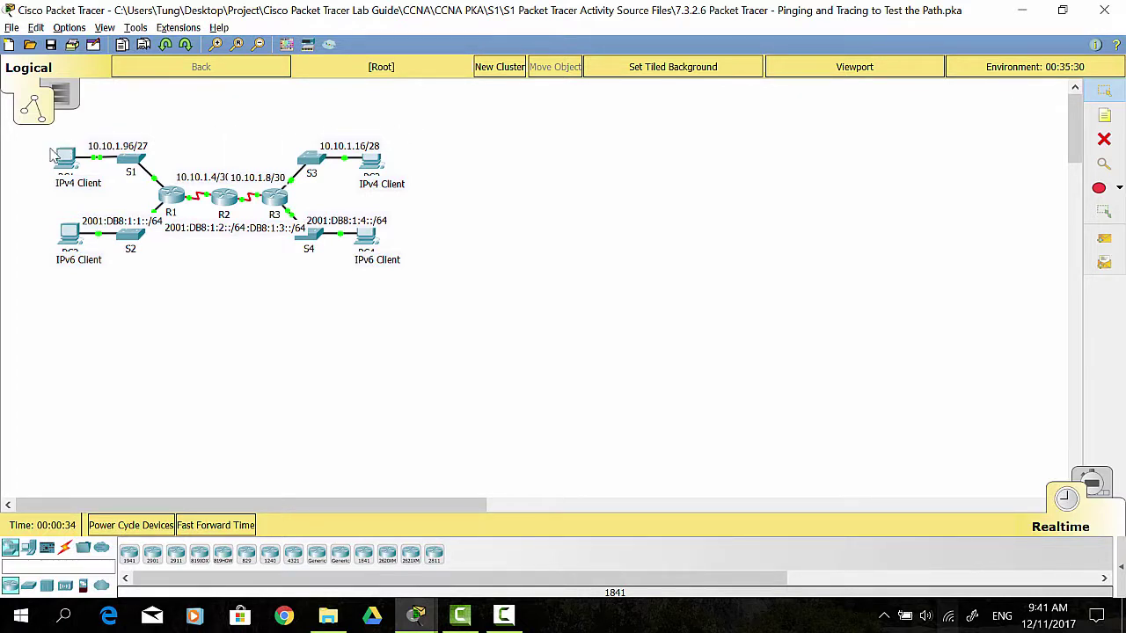
{"action": "left_click_drag", "start_coordinate": [44, 149], "coordinate": [77, 171]}
{"action": "left_click_drag", "start_coordinate": [355, 124], "coordinate": [401, 179]}
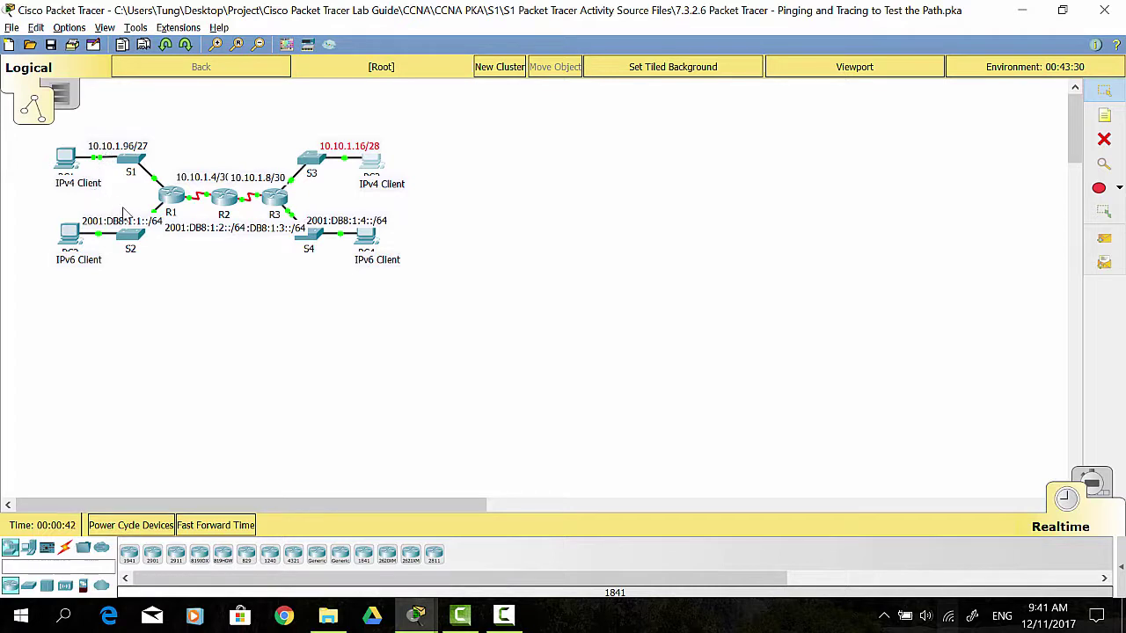
{"action": "left_click_drag", "start_coordinate": [46, 262], "coordinate": [91, 224]}
{"action": "left_click_drag", "start_coordinate": [327, 281], "coordinate": [440, 233]}
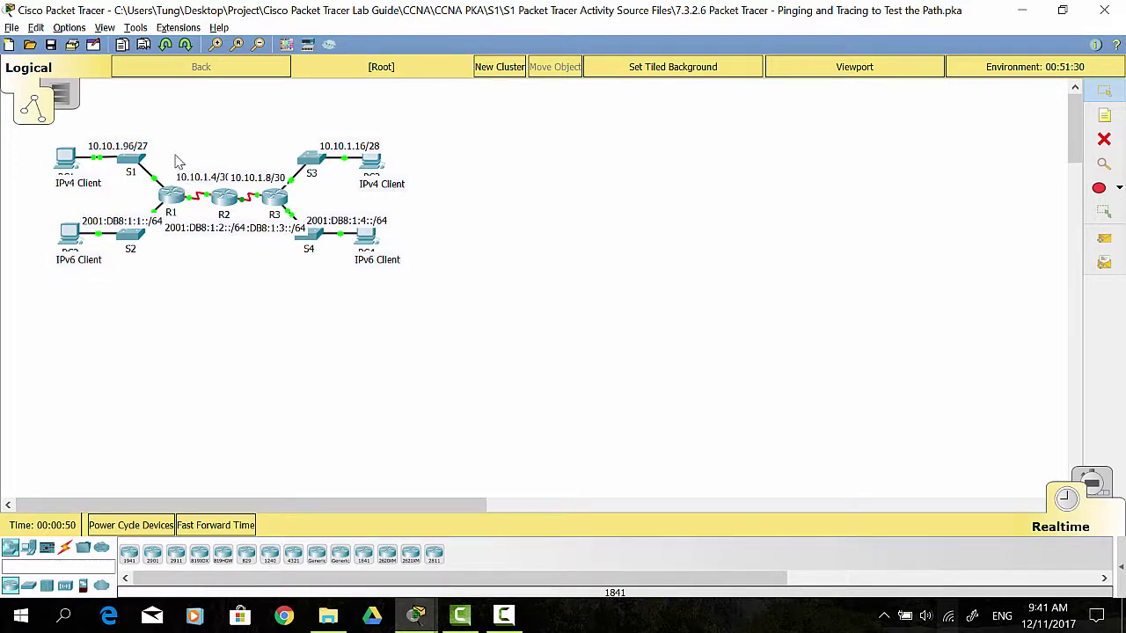
{"action": "left_click_drag", "start_coordinate": [177, 151], "coordinate": [275, 244]}
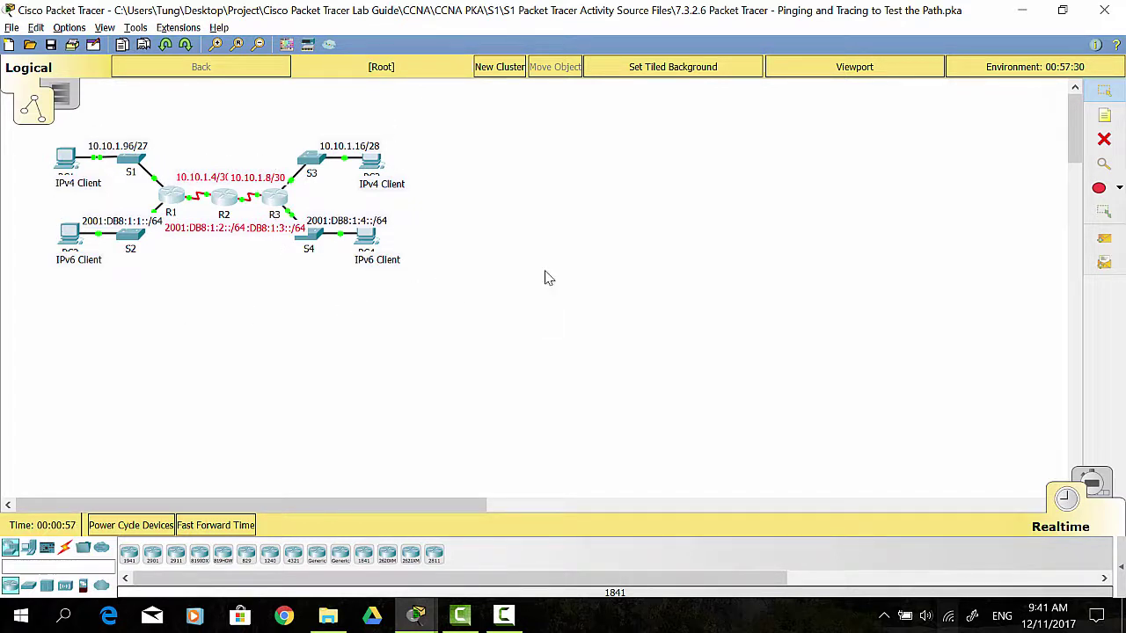
Read the activity instructions, covering the addressing table, the two objectives, the scenario and the Part 1 steps.
{"action": "mouse_move", "coordinate": [416, 614]}
{"action": "left_click", "coordinate": [334, 528]}
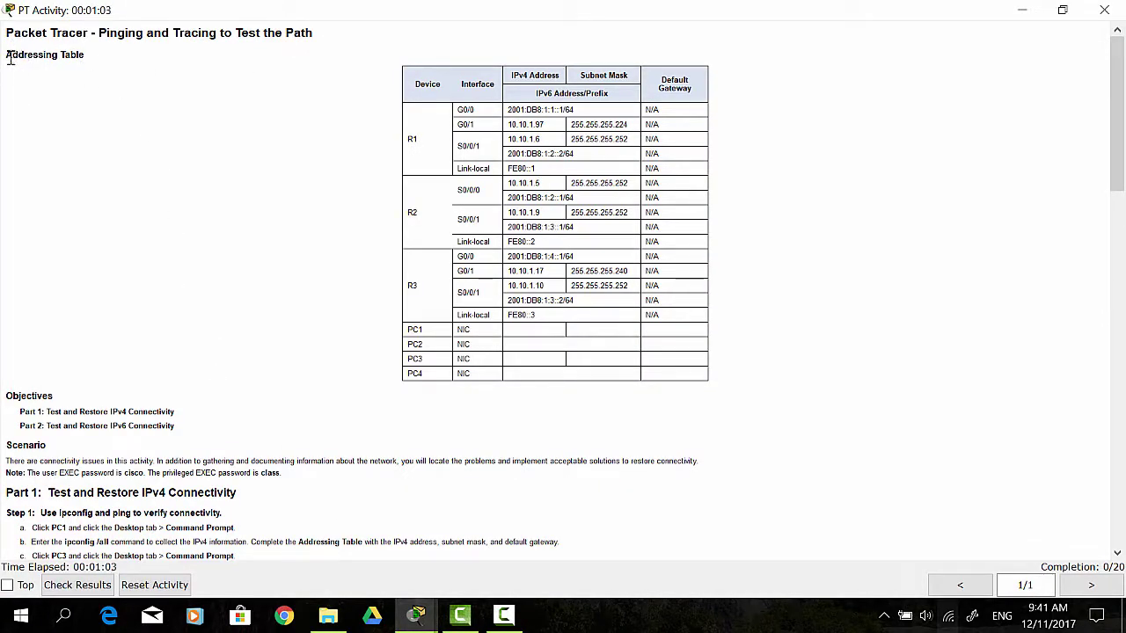
{"action": "left_click_drag", "start_coordinate": [425, 83], "coordinate": [621, 389]}
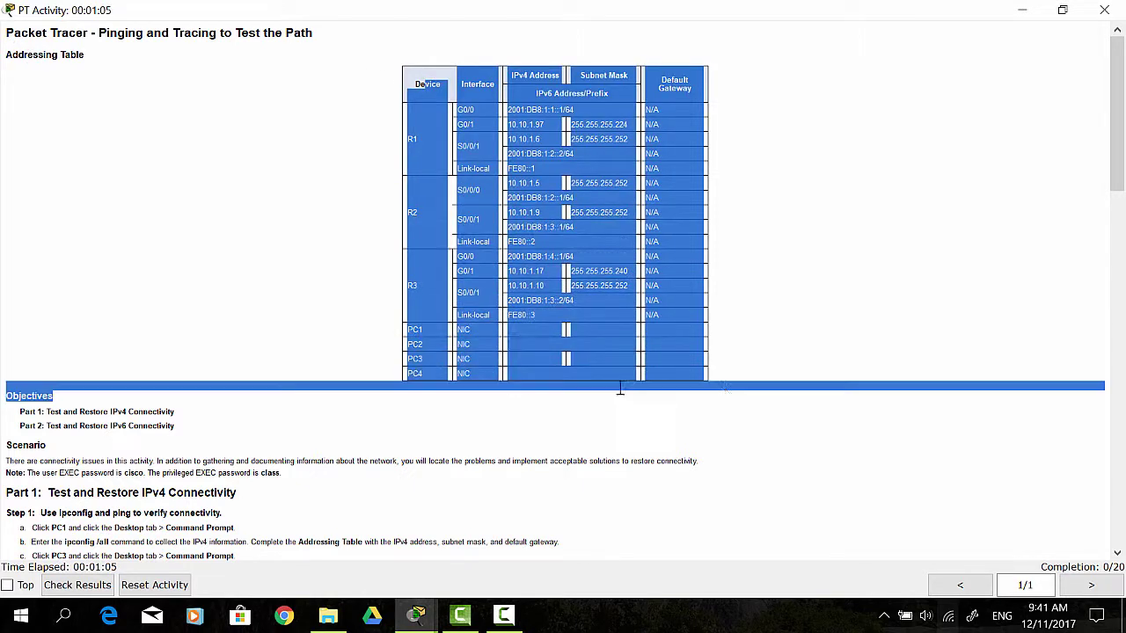
{"action": "left_click", "coordinate": [657, 398]}
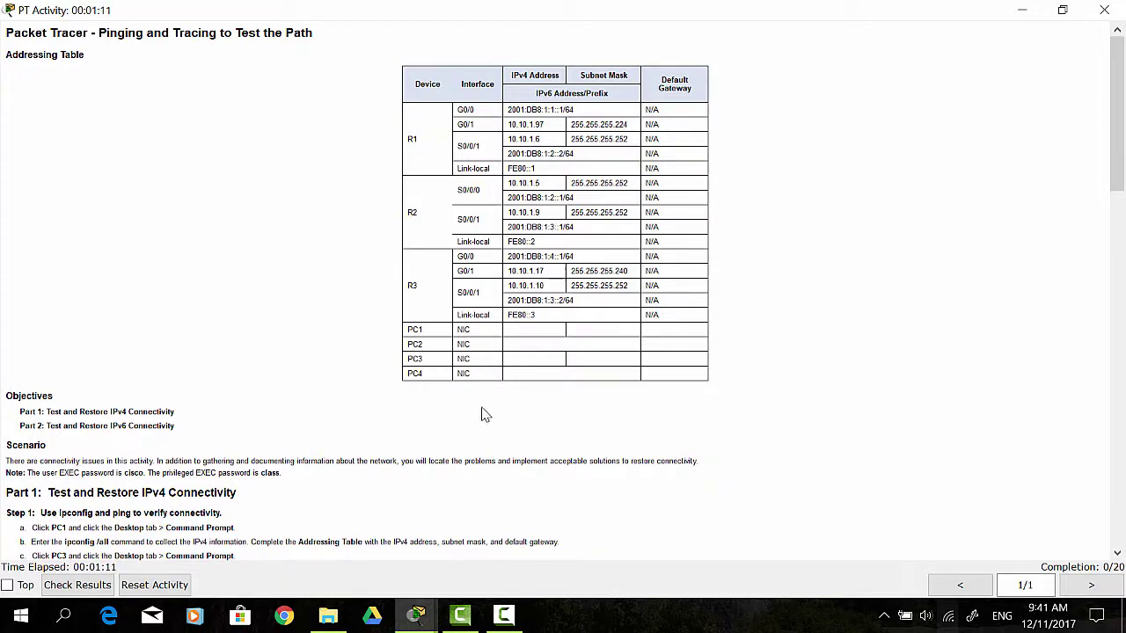
{"action": "scroll", "coordinate": [182, 405], "scroll_direction": "down", "scroll_amount": 1}
{"action": "scroll", "coordinate": [182, 405], "scroll_direction": "down", "scroll_amount": 4}
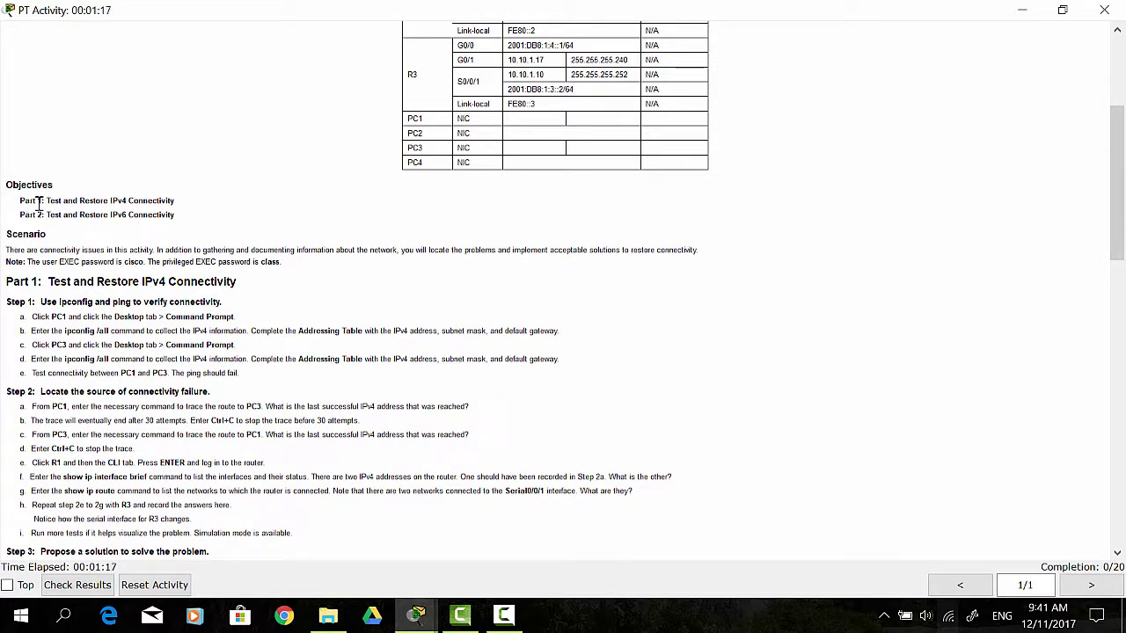
{"action": "left_click_drag", "start_coordinate": [47, 201], "coordinate": [177, 204]}
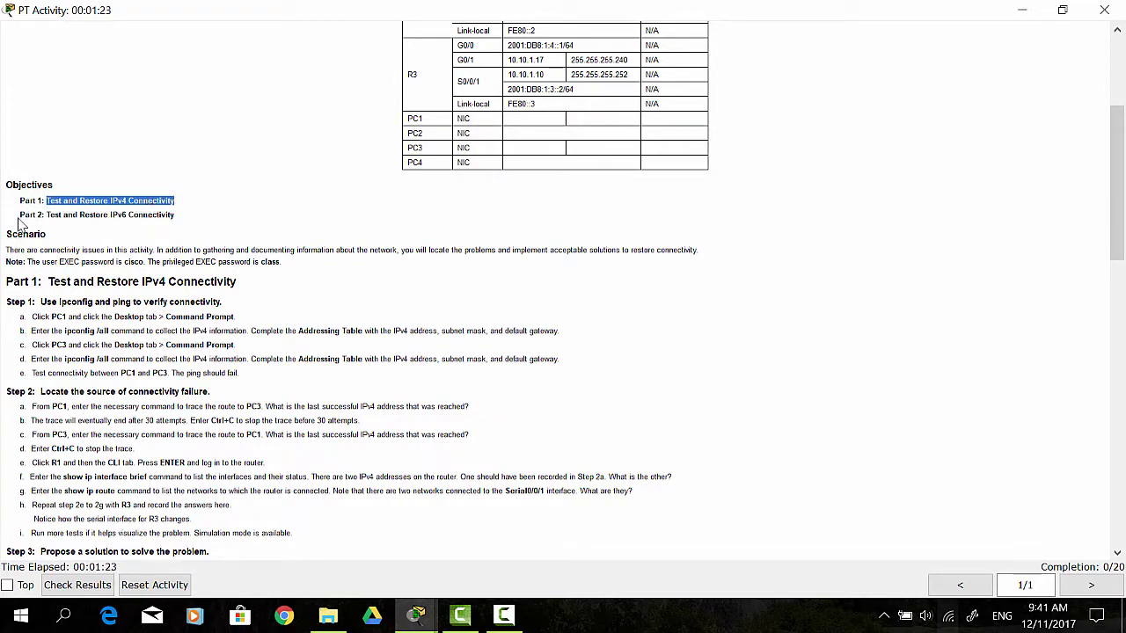
{"action": "left_click_drag", "start_coordinate": [19, 214], "coordinate": [236, 215]}
{"action": "left_click", "coordinate": [227, 219]}
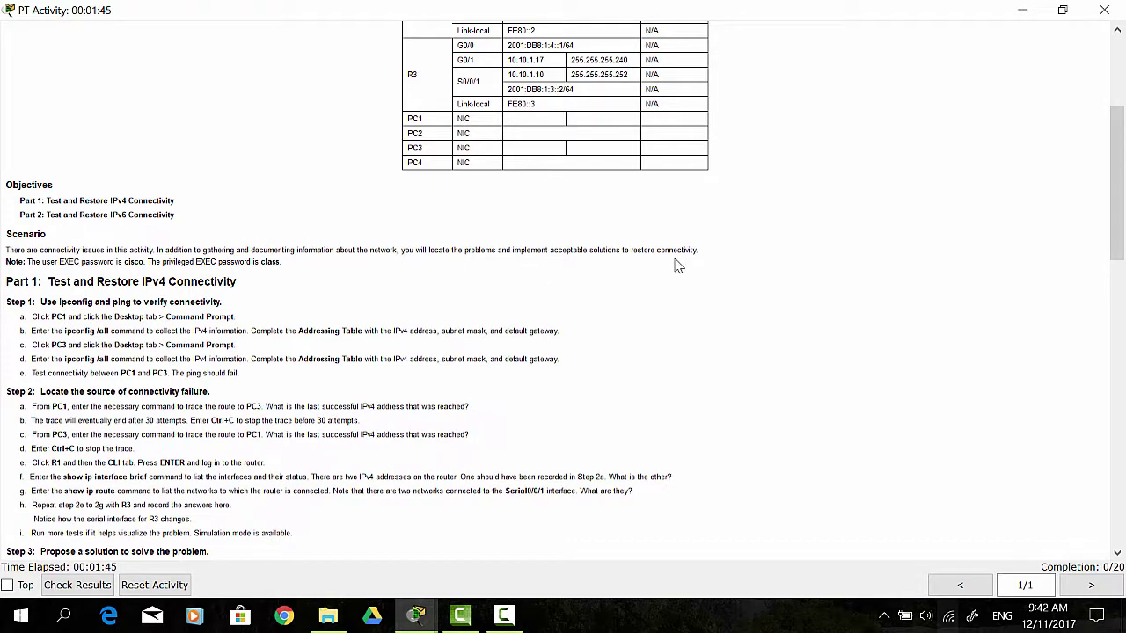
{"action": "scroll", "coordinate": [360, 274], "scroll_direction": "down", "scroll_amount": 2}
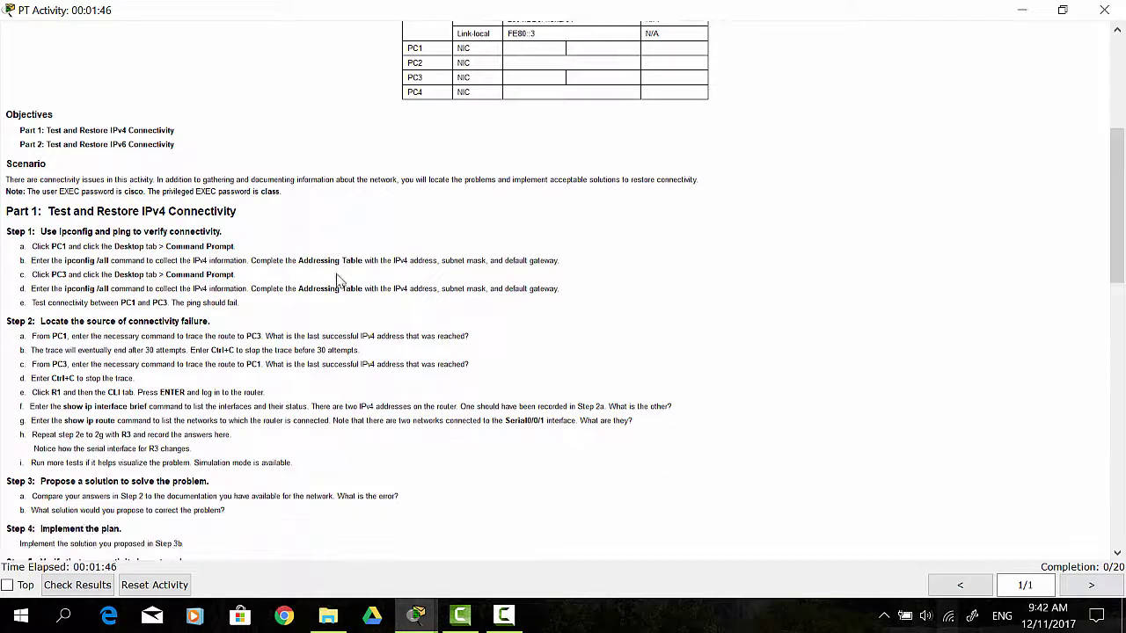
{"action": "left_click", "coordinate": [1029, 14]}
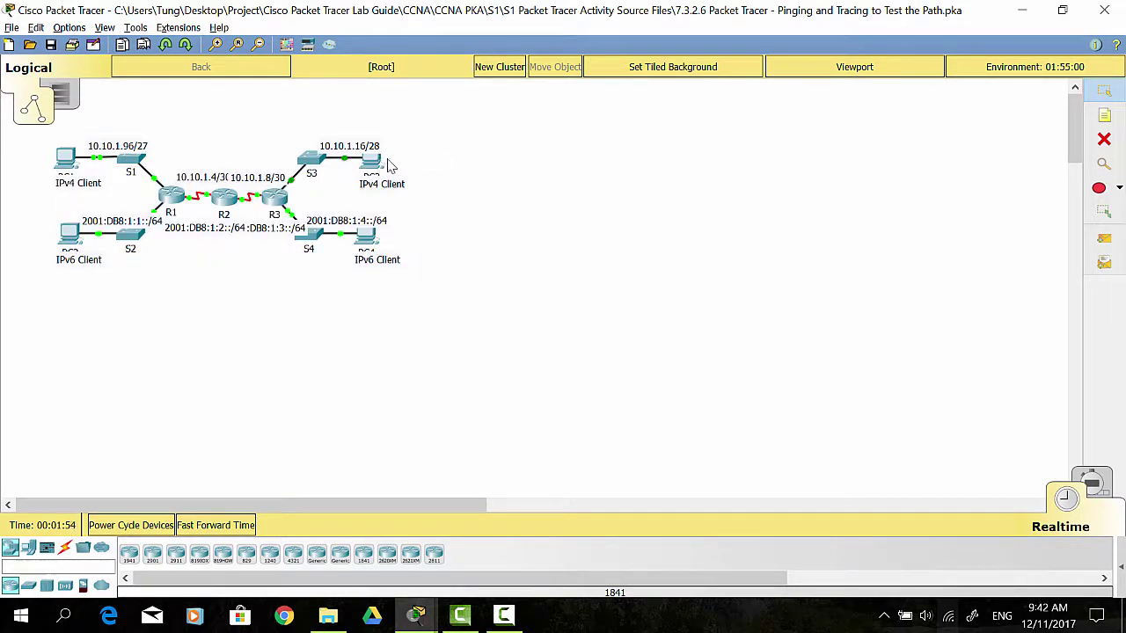
Copy PC3's IPv4 address, 10.10.1.18, from its IP configuration and close the PC3 window.
{"action": "left_click", "coordinate": [375, 167]}
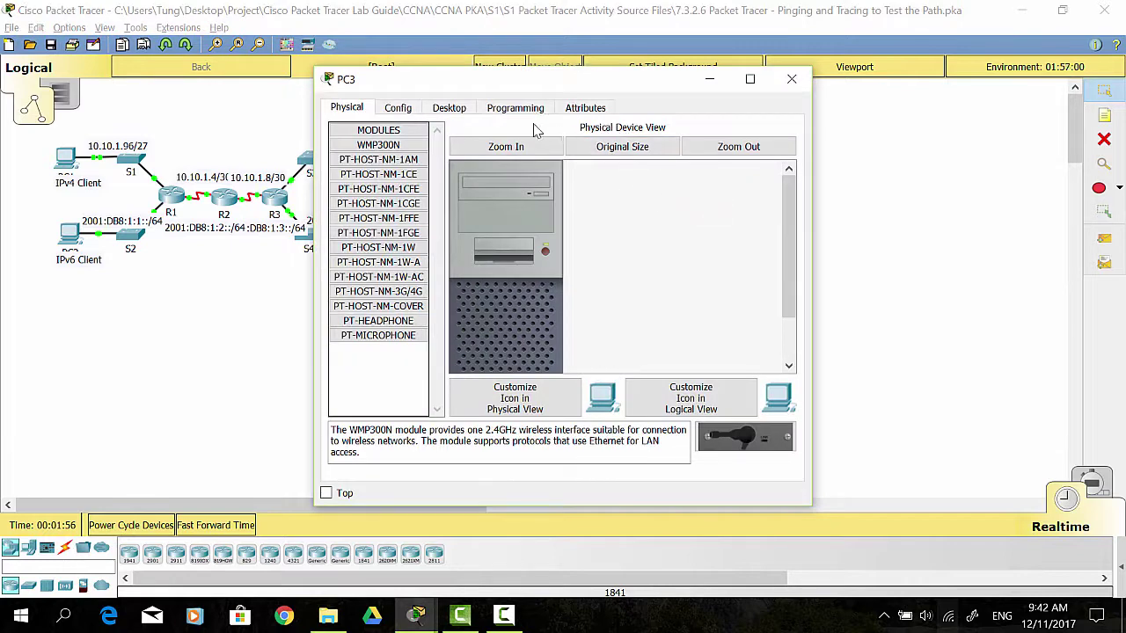
{"action": "left_click", "coordinate": [449, 108]}
{"action": "left_click", "coordinate": [375, 182]}
{"action": "left_click", "coordinate": [535, 184]}
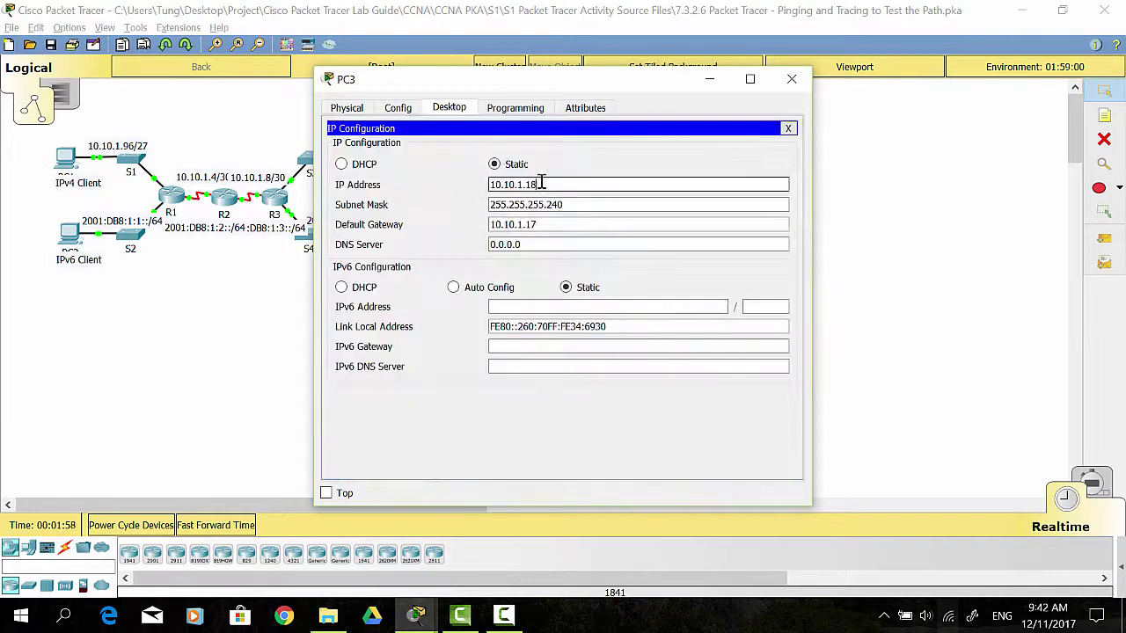
{"action": "left_click_drag", "start_coordinate": [534, 184], "coordinate": [483, 186]}
{"action": "right_click", "coordinate": [532, 188]}
{"action": "left_click", "coordinate": [546, 258]}
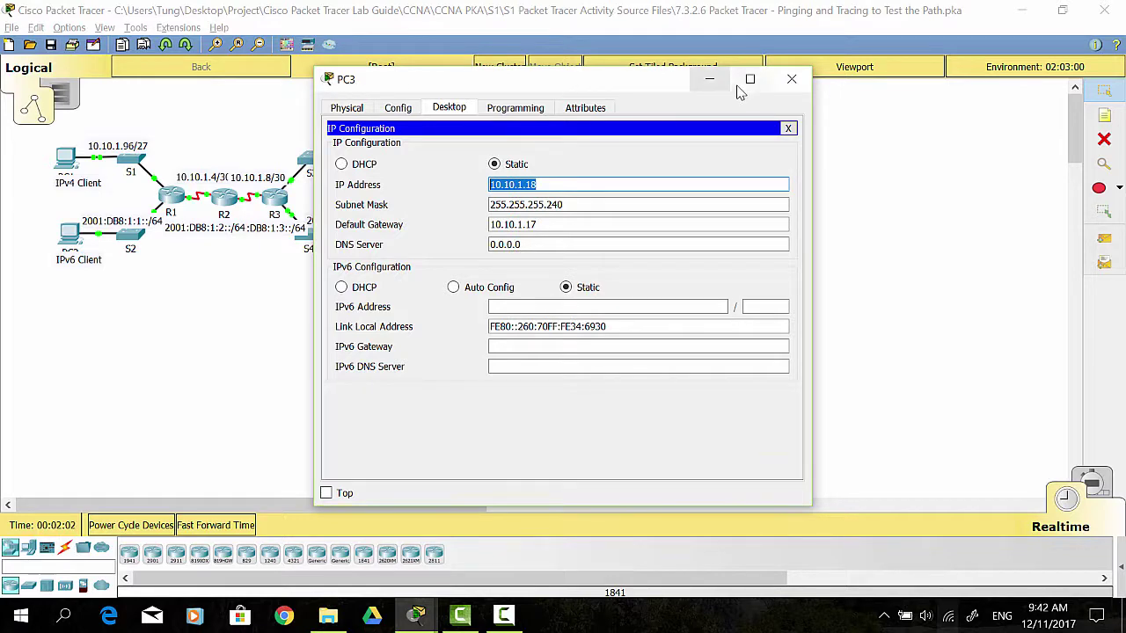
{"action": "left_click", "coordinate": [791, 79]}
Ping PC3 at 10.10.1.18 from PC1's command prompt.
{"action": "left_click", "coordinate": [63, 162]}
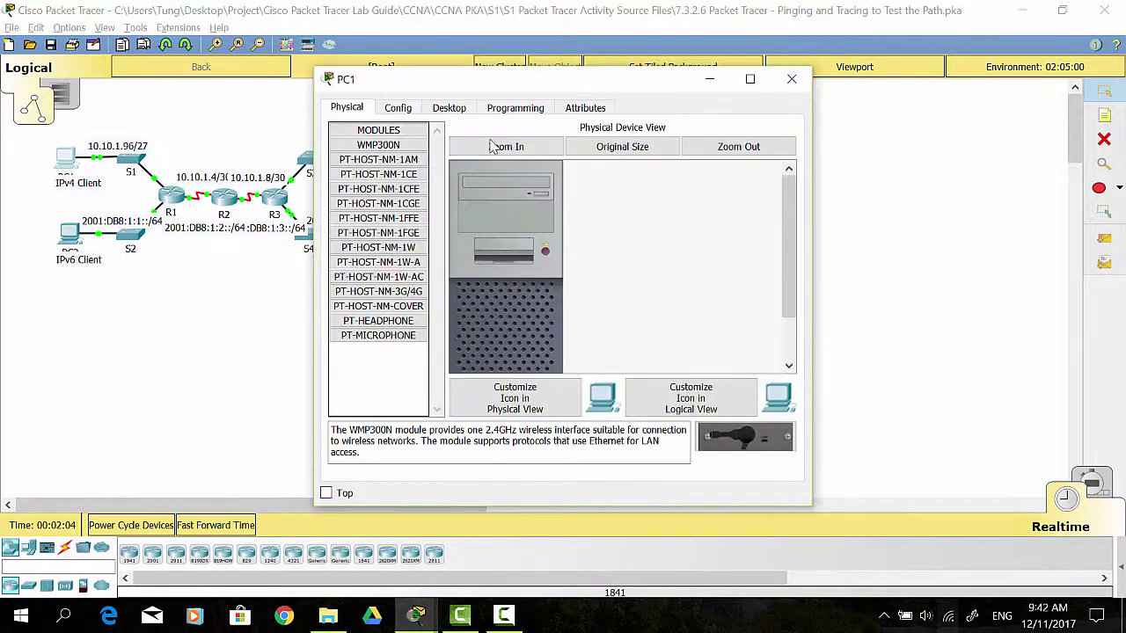
{"action": "left_click", "coordinate": [515, 113]}
{"action": "left_click", "coordinate": [463, 111]}
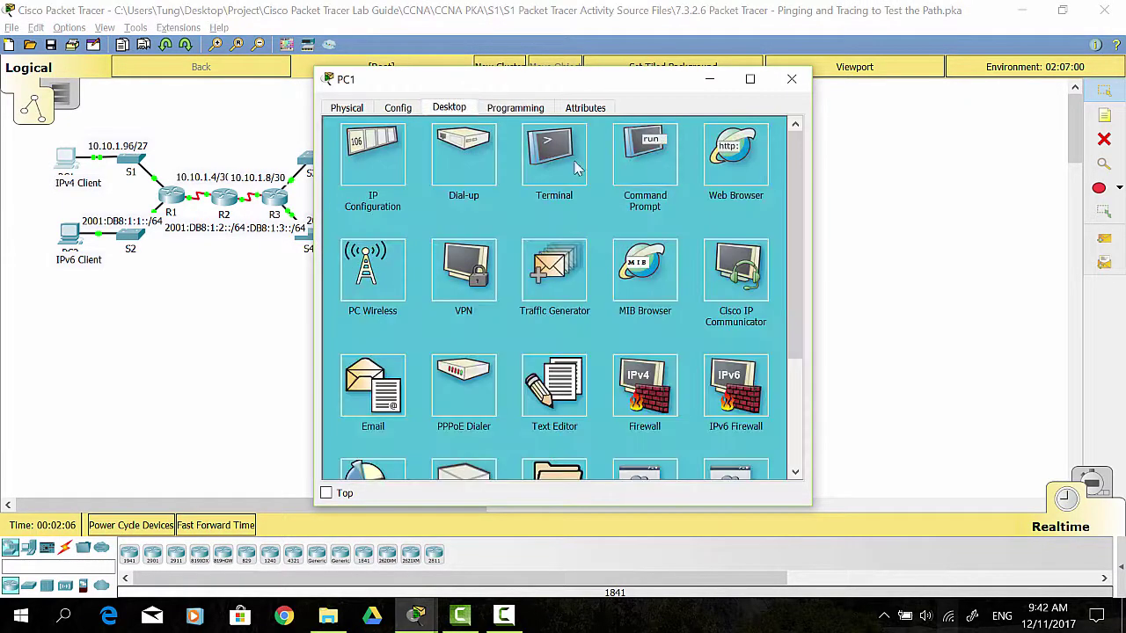
{"action": "left_click", "coordinate": [647, 167]}
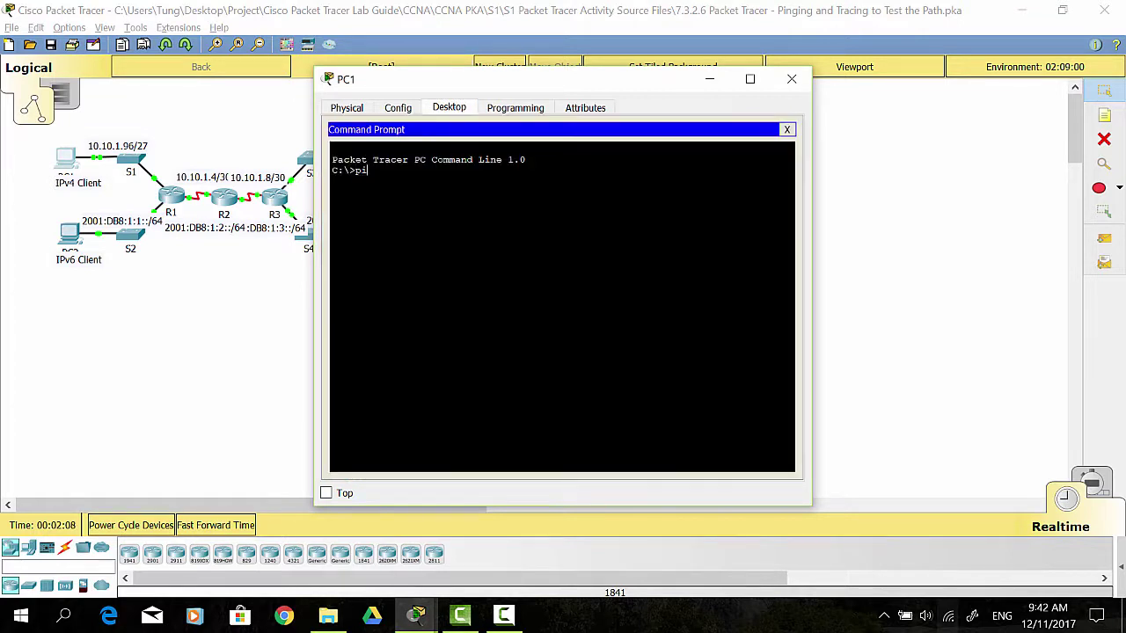
{"action": "type", "text": "ping"}
{"action": "right_click", "coordinate": [446, 185]}
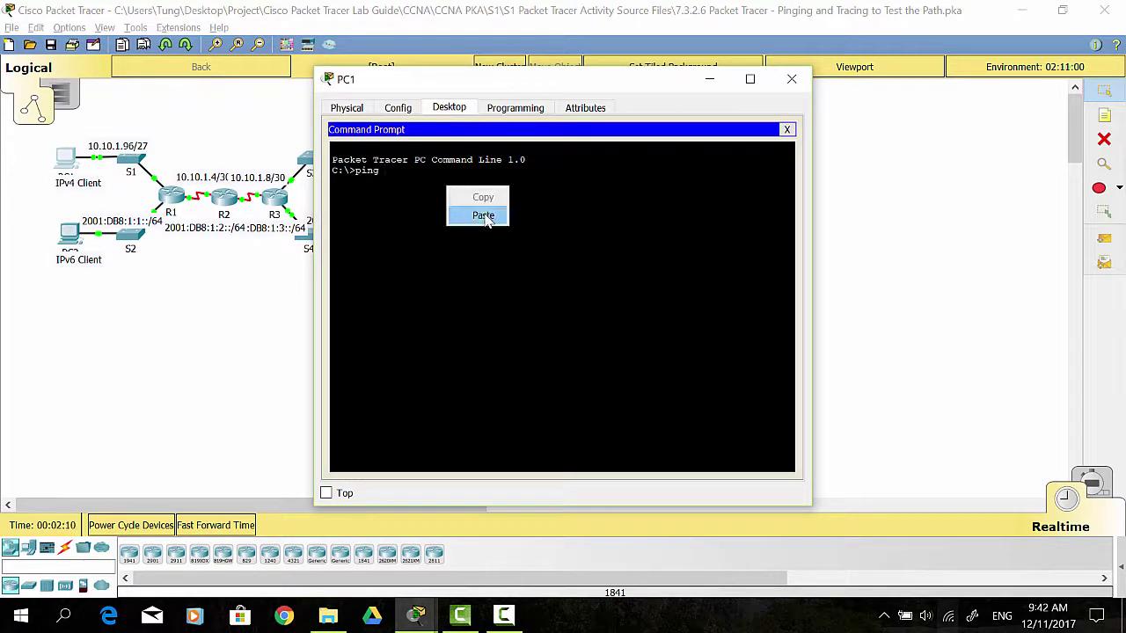
{"action": "left_click", "coordinate": [479, 214]}
{"action": "key", "text": "Return"}
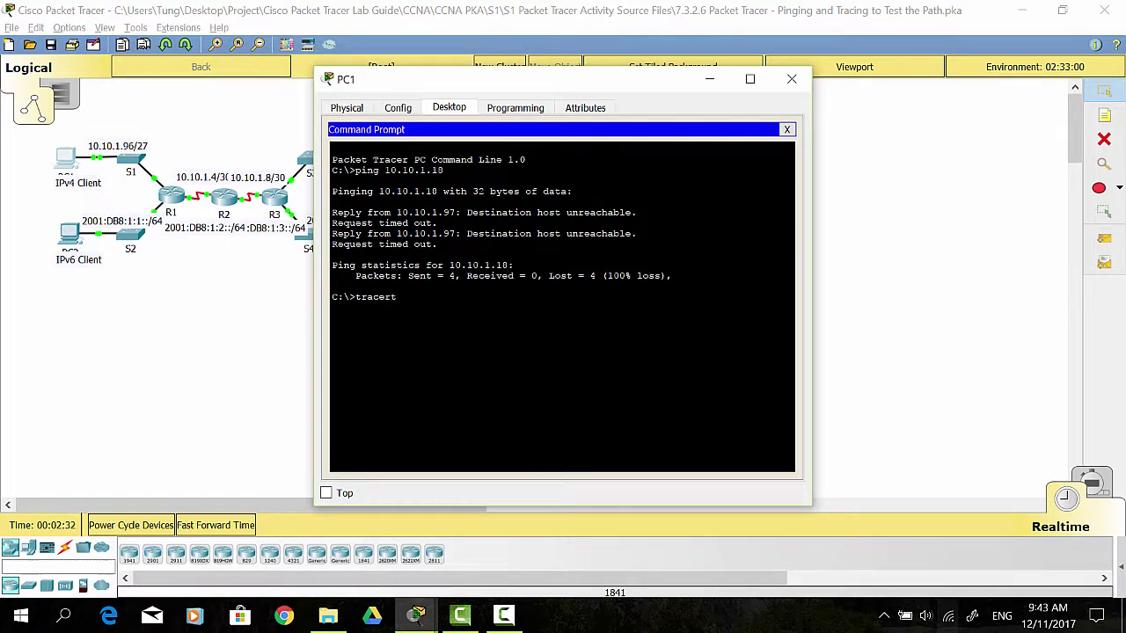
Trace the route from PC1 to 10.10.1.18 with tracert, check the hops reached, and stop the trace.
{"action": "right_click", "coordinate": [498, 307]}
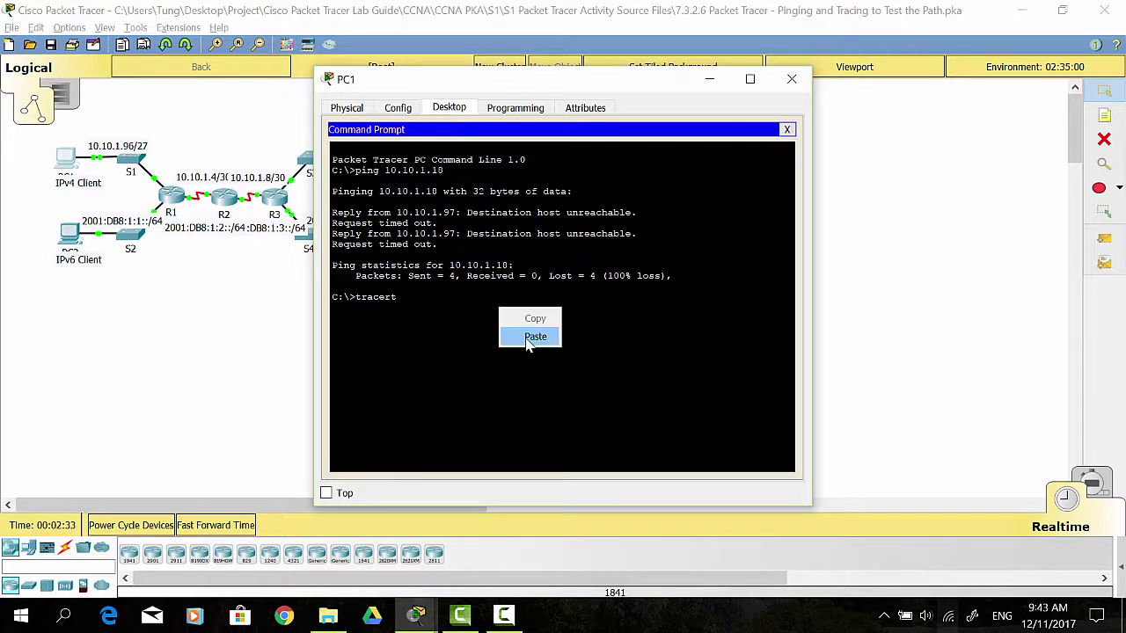
{"action": "left_click", "coordinate": [528, 334]}
{"action": "key", "text": "Return"}
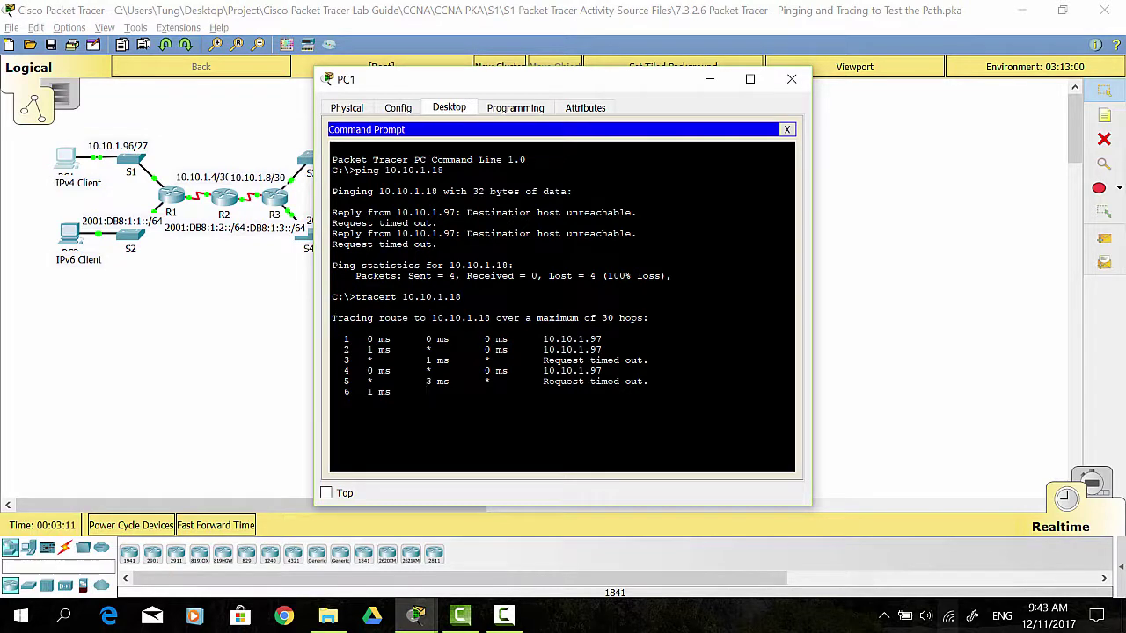
{"action": "left_click_drag", "start_coordinate": [432, 318], "coordinate": [467, 318]}
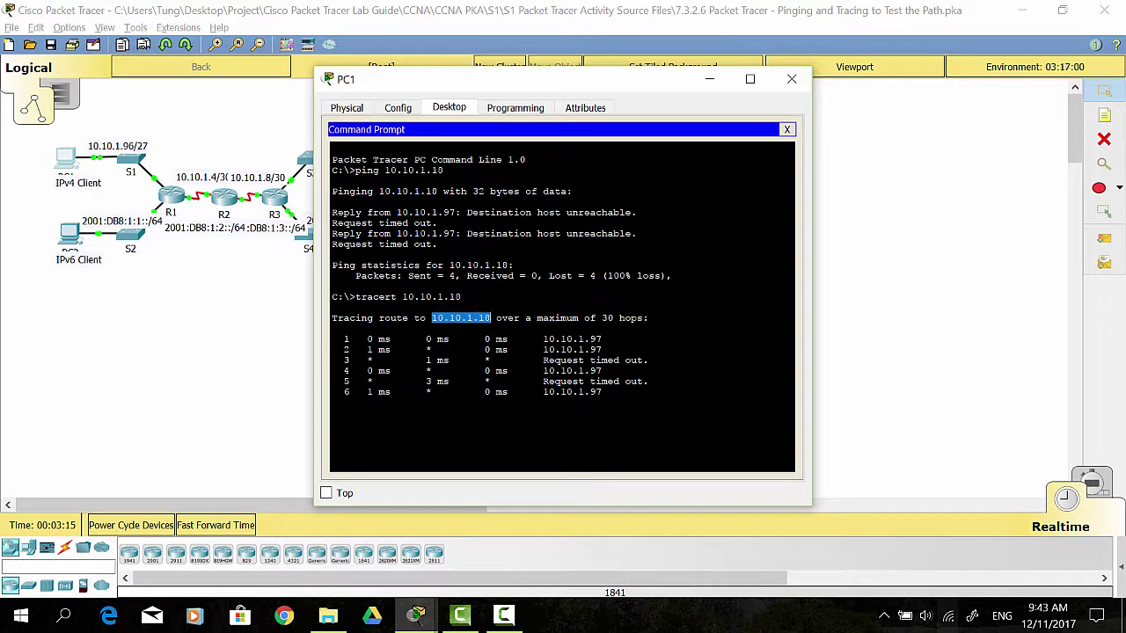
{"action": "left_click_drag", "start_coordinate": [602, 392], "coordinate": [544, 392]}
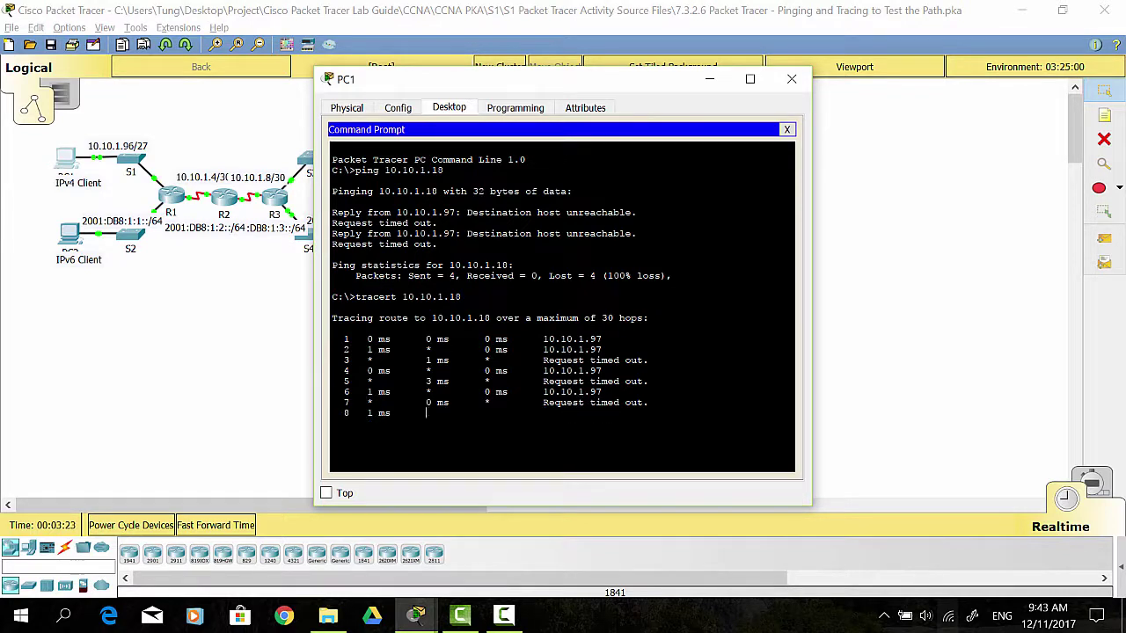
{"action": "left_click_drag", "start_coordinate": [603, 392], "coordinate": [340, 392]}
{"action": "key", "text": "ctrl+c"}
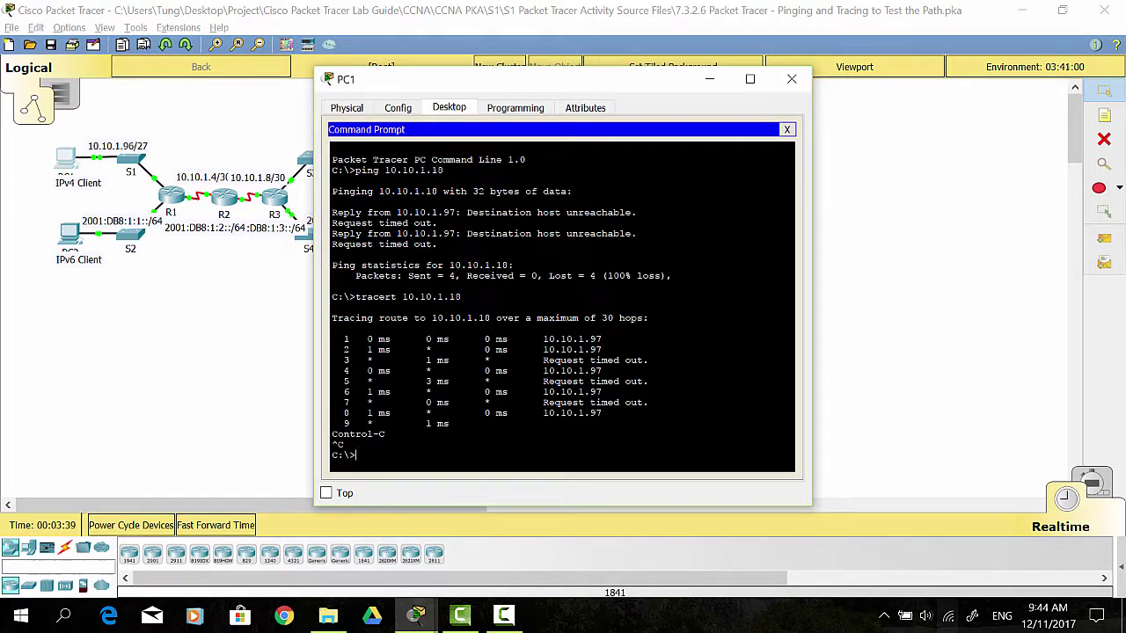
Check the R1–R2 serial link's ports, and enter global configuration mode in router R2's command line.
{"action": "left_click", "coordinate": [217, 299]}
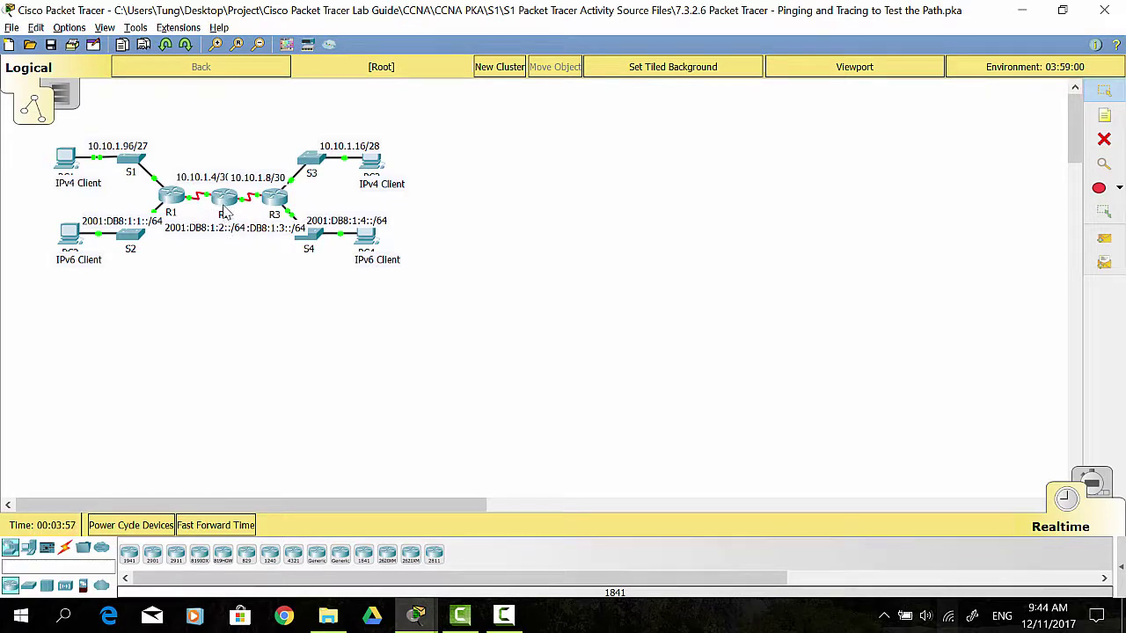
{"action": "mouse_move", "coordinate": [209, 201]}
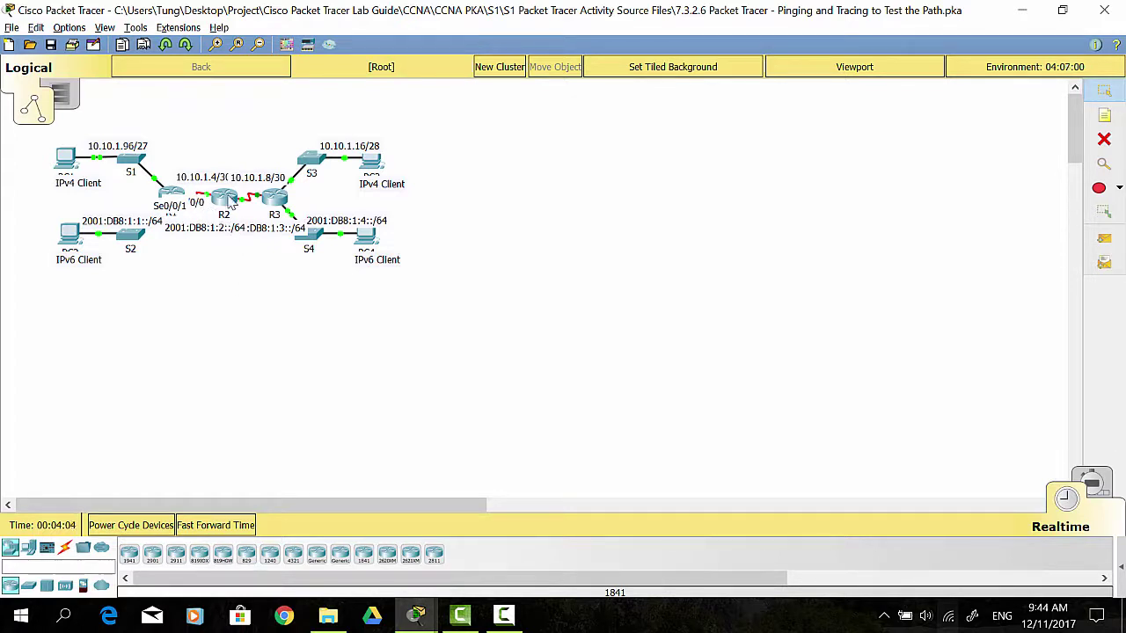
{"action": "left_click", "coordinate": [227, 199]}
{"action": "left_click", "coordinate": [497, 142]}
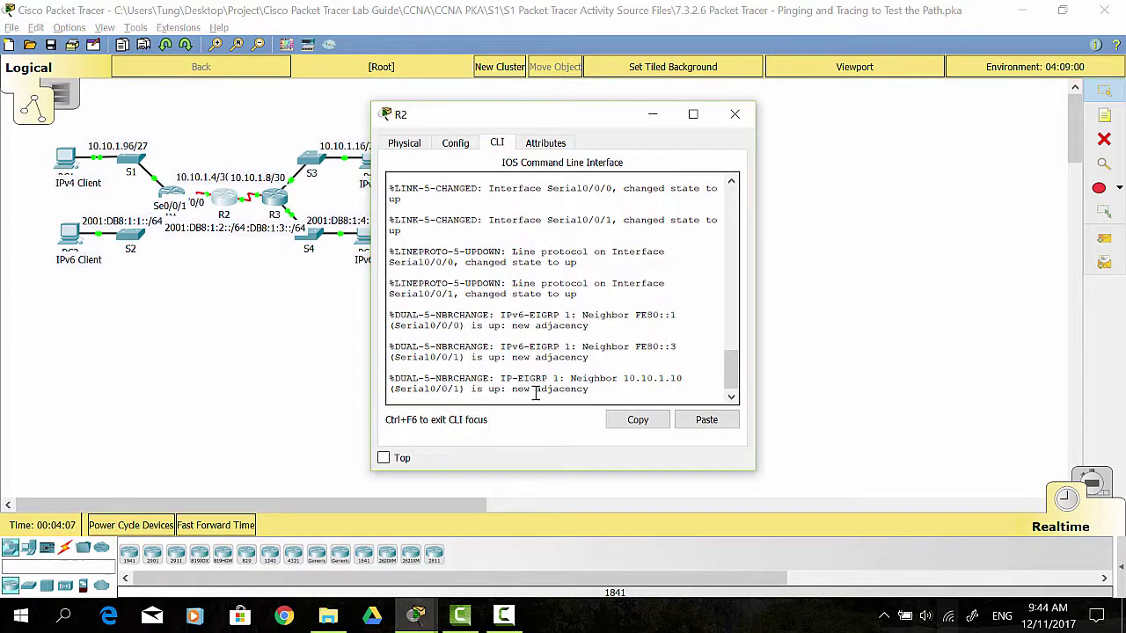
{"action": "type", "text": "en"}
{"action": "key", "text": "Return"}
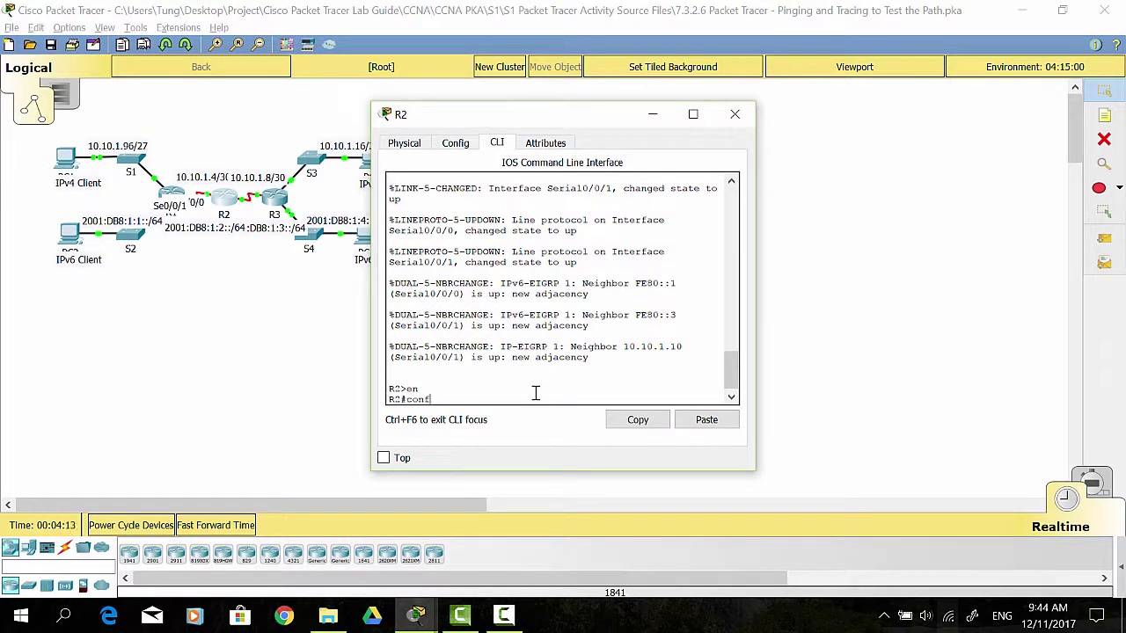
{"action": "type", "text": "conf t"}
{"action": "key", "text": "Return"}
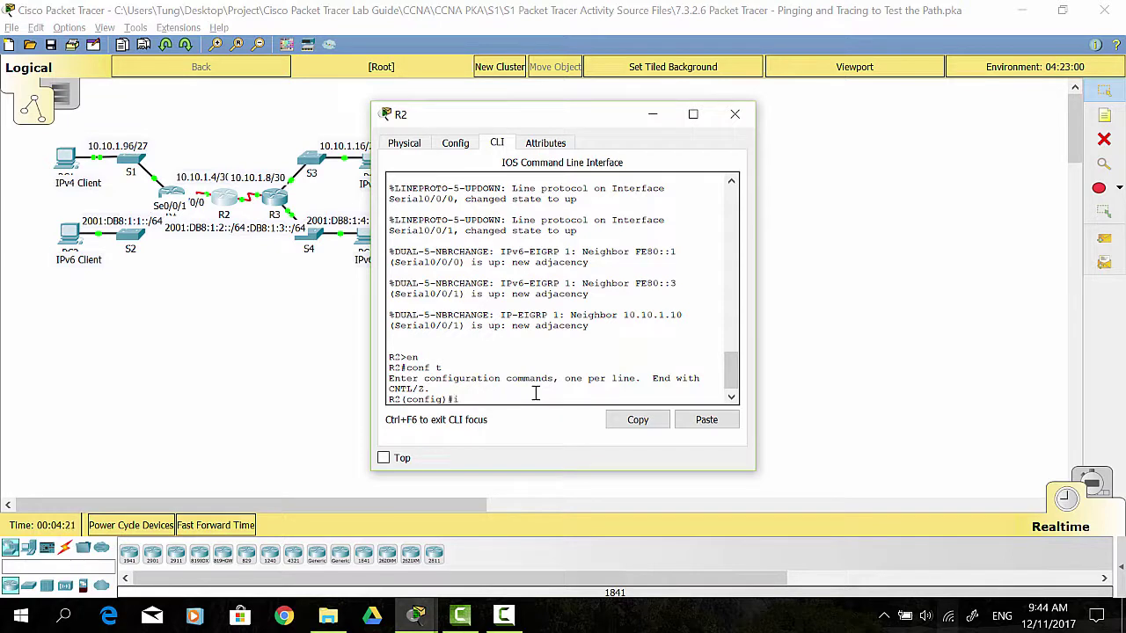
Shut down interface s0/0/0 on R2.
{"action": "type", "text": "/0/0"}
{"action": "key", "text": "Return"}
{"action": "type", "text": "s"}
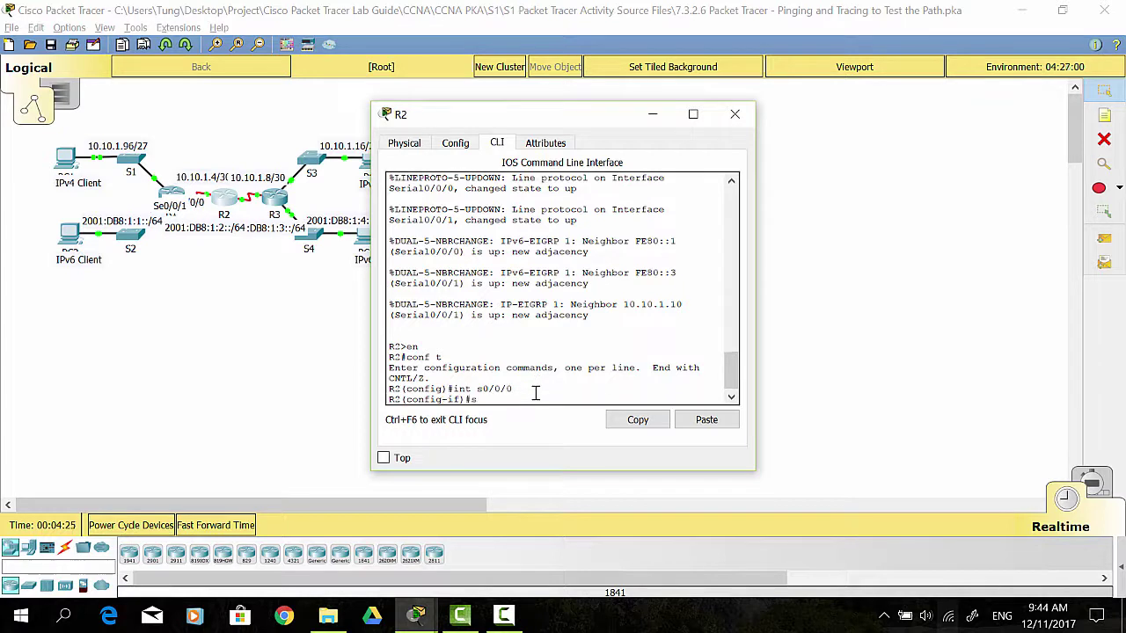
{"action": "type", "text": "hut"}
{"action": "key", "text": "Return"}
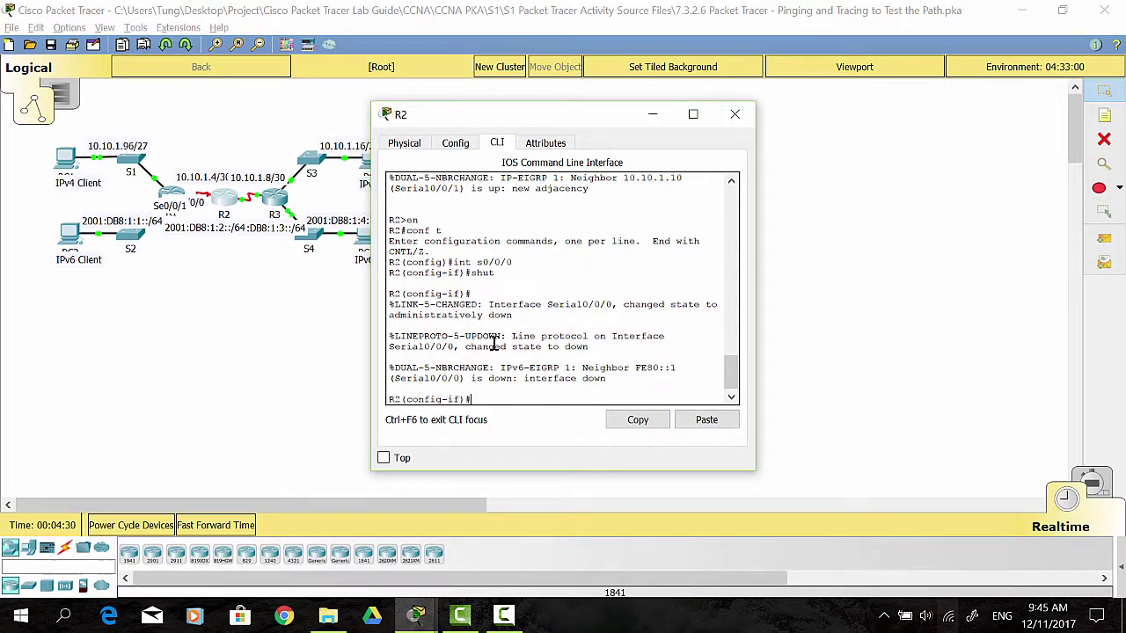
Re-enable R2's s0/0/0 interface with no shut and return to a clean configuration prompt.
{"action": "type", "text": "int s0/0/0"}
{"action": "key", "text": "BackSpace"}
{"action": "key", "text": "BackSpace"}
{"action": "key", "text": "BackSpace"}
{"action": "key", "text": "BackSpace"}
{"action": "key", "text": "BackSpace"}
{"action": "key", "text": "BackSpace"}
{"action": "key", "text": "BackSpace"}
{"action": "key", "text": "BackSpace"}
{"action": "key", "text": "BackSpace"}
{"action": "key", "text": "BackSpace"}
{"action": "type", "text": "no shu"}
{"action": "key", "text": "Return"}
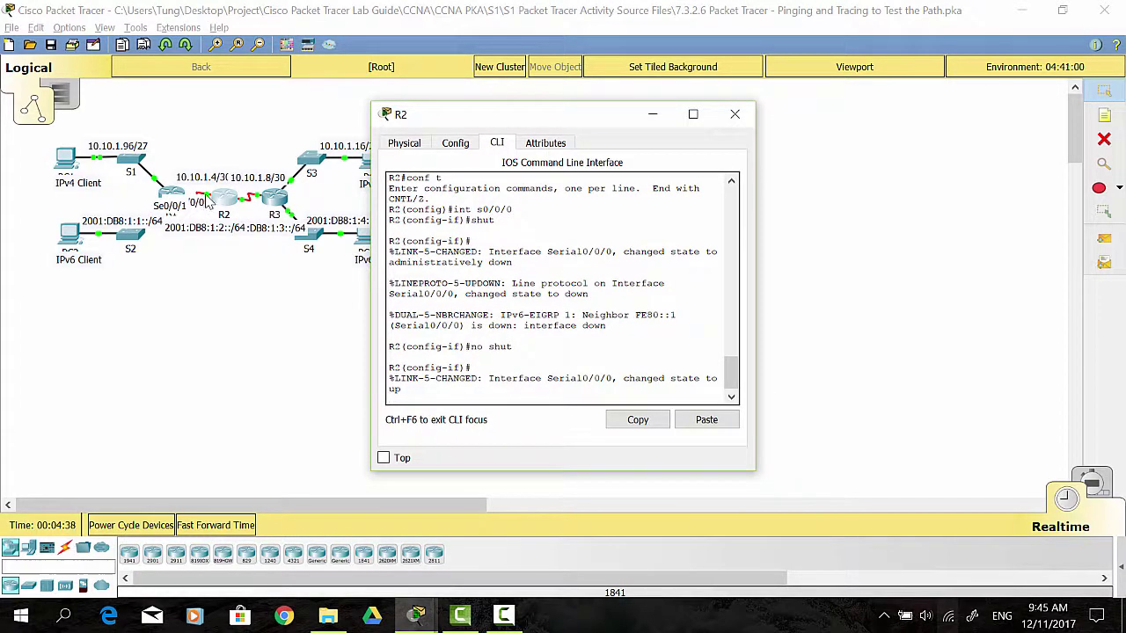
{"action": "left_click", "coordinate": [435, 391]}
{"action": "key", "text": "Return"}
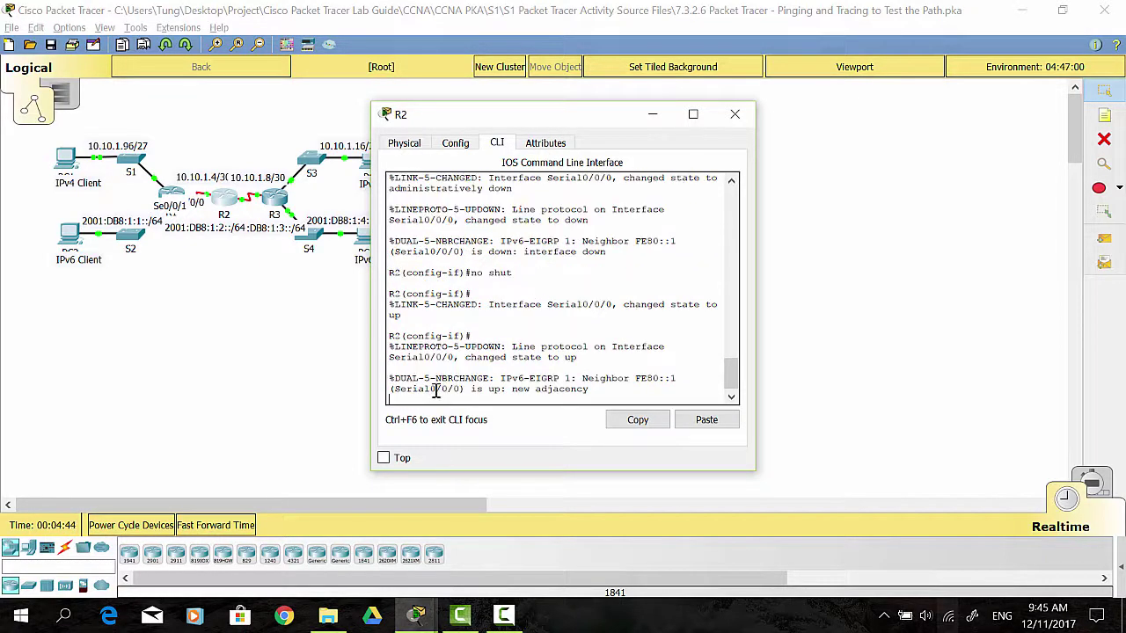
{"action": "key", "text": "Return"}
{"action": "key", "text": "Return"}
{"action": "key", "text": "Return"}
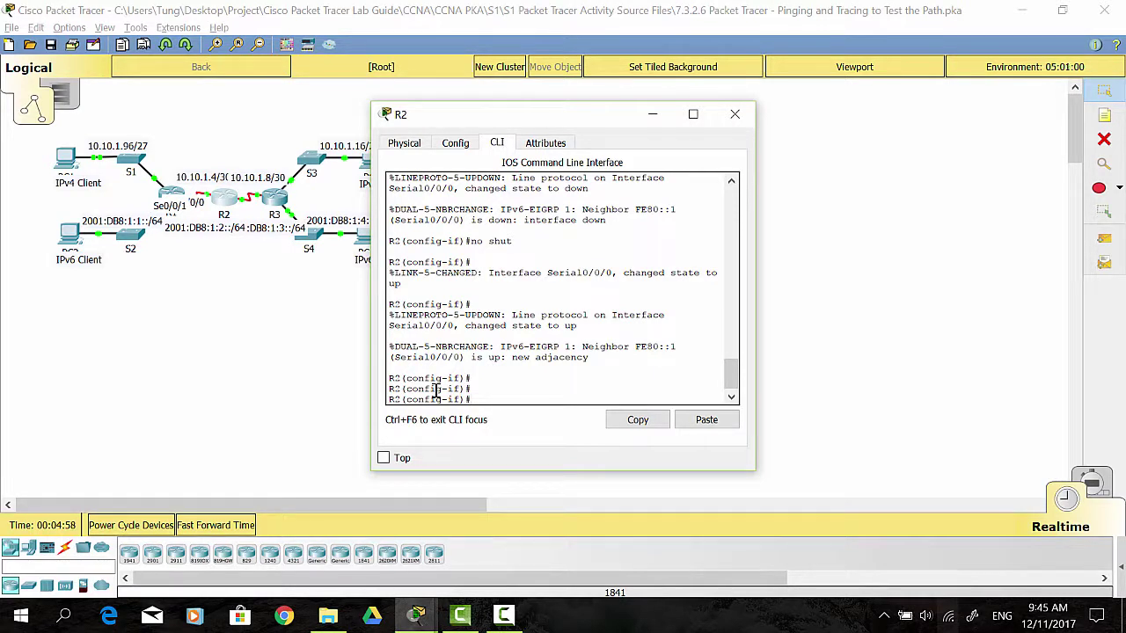
List R2's interfaces with do sh ip int bri and check the IPv4 address of Serial0/0/0.
{"action": "type", "text": "h ip"}
{"action": "type", "text": " int"}
{"action": "type", "text": " int bri"}
{"action": "key", "text": "Return"}
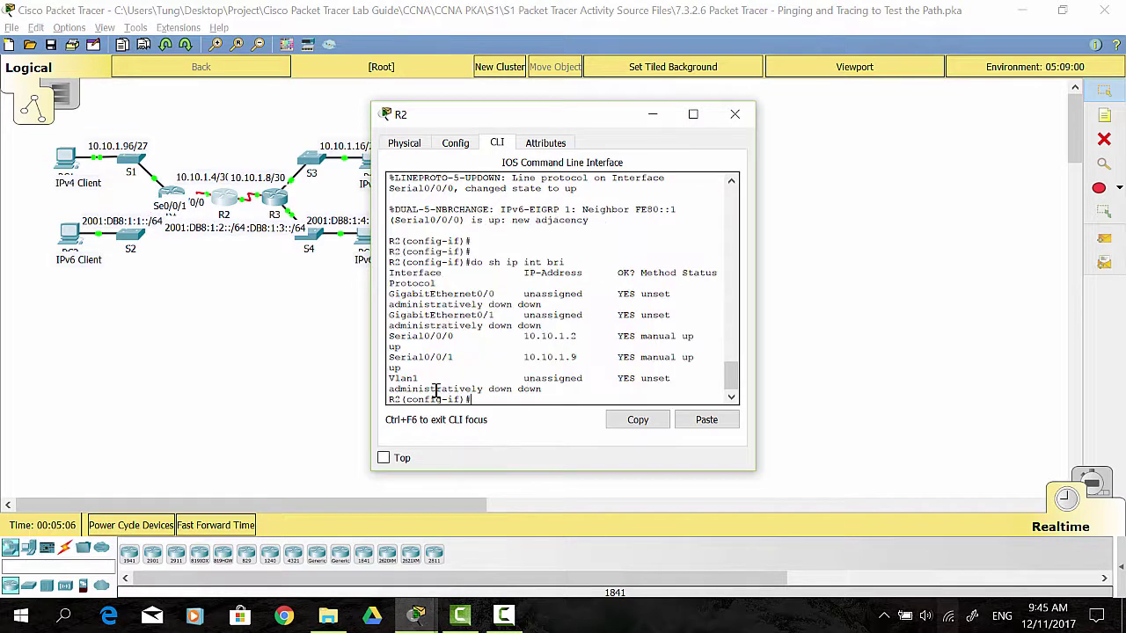
{"action": "left_click_drag", "start_coordinate": [389, 338], "coordinate": [581, 336]}
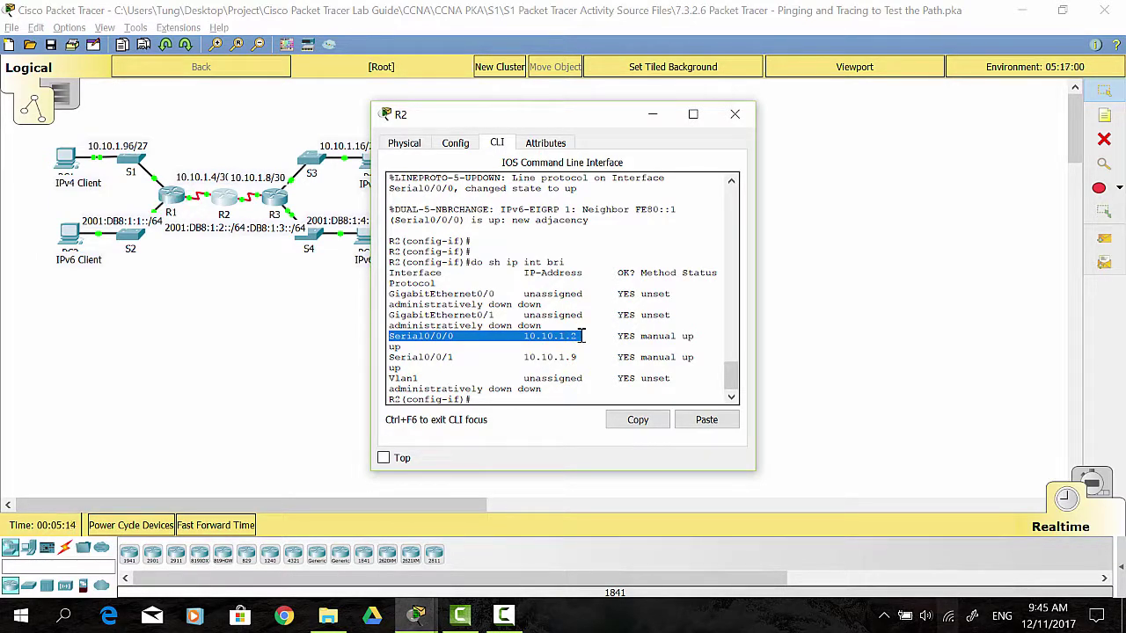
Look up the documented IPv4 address of R2's S0/0/0 interface in the activity's Addressing Table.
{"action": "left_click", "coordinate": [417, 615]}
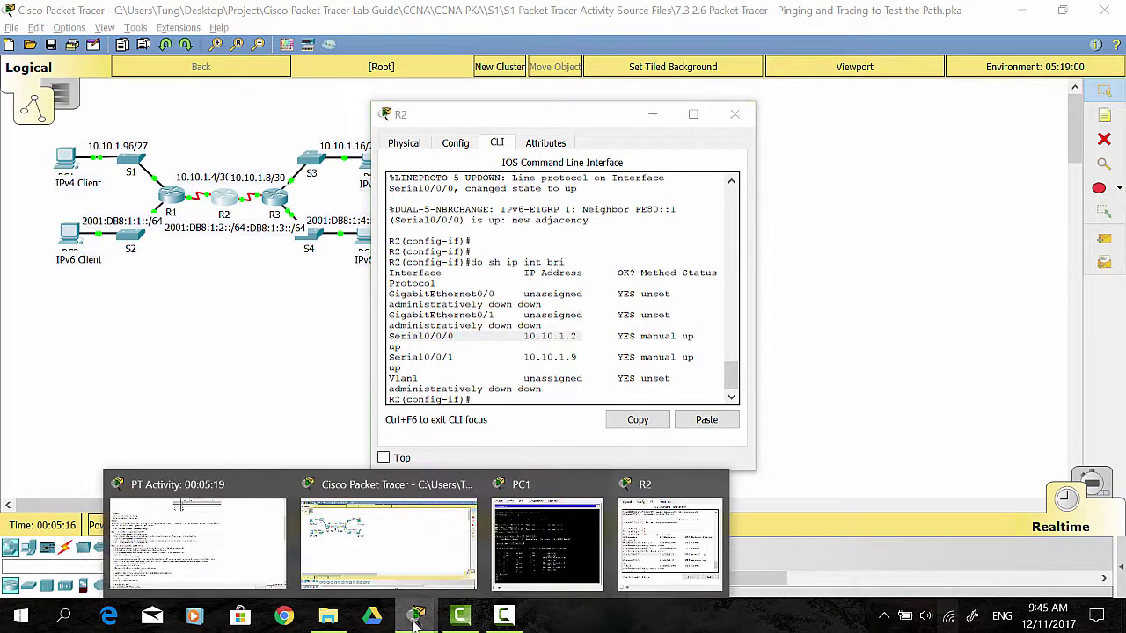
{"action": "left_click", "coordinate": [223, 538]}
{"action": "scroll", "coordinate": [201, 226], "scroll_direction": "up", "scroll_amount": 3}
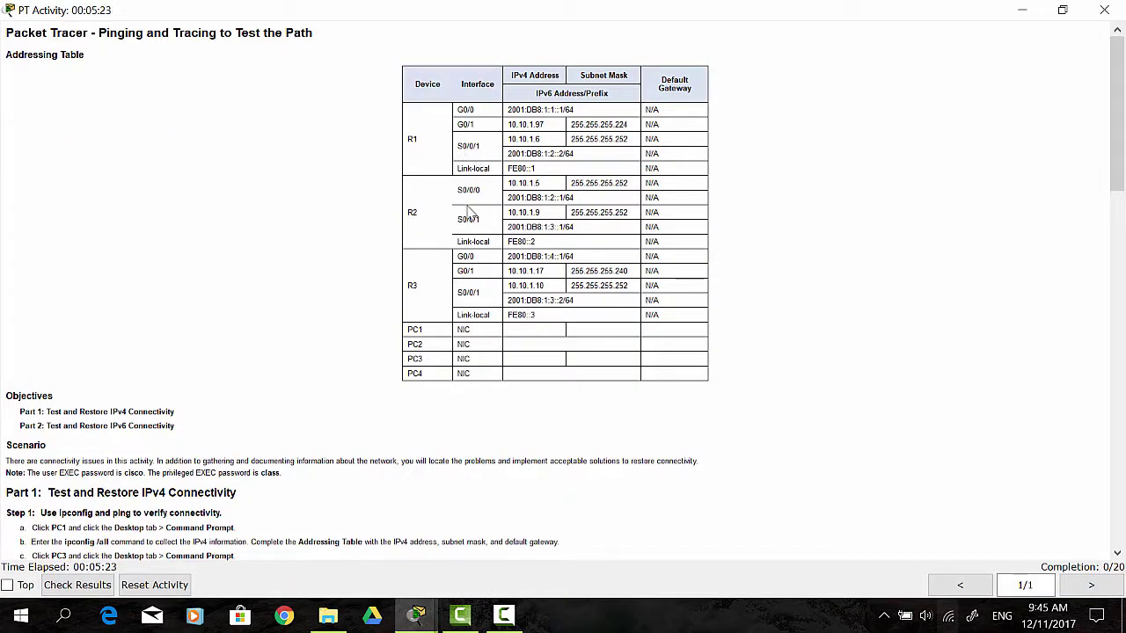
{"action": "left_click_drag", "start_coordinate": [456, 190], "coordinate": [547, 183]}
{"action": "left_click", "coordinate": [547, 184]}
{"action": "left_click", "coordinate": [1020, 10]}
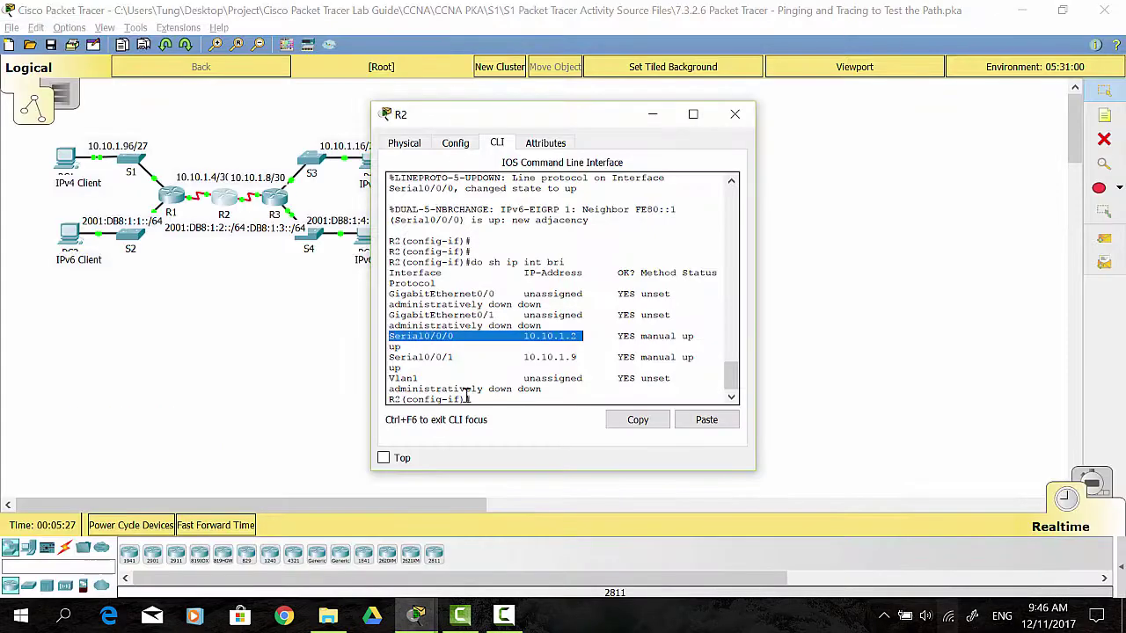
Set the IP address of R2's Serial0/0/0 interface to 10.10.1.5 with subnet mask 255.255.255.252.
{"action": "left_click", "coordinate": [500, 395]}
{"action": "key", "text": "Return"}
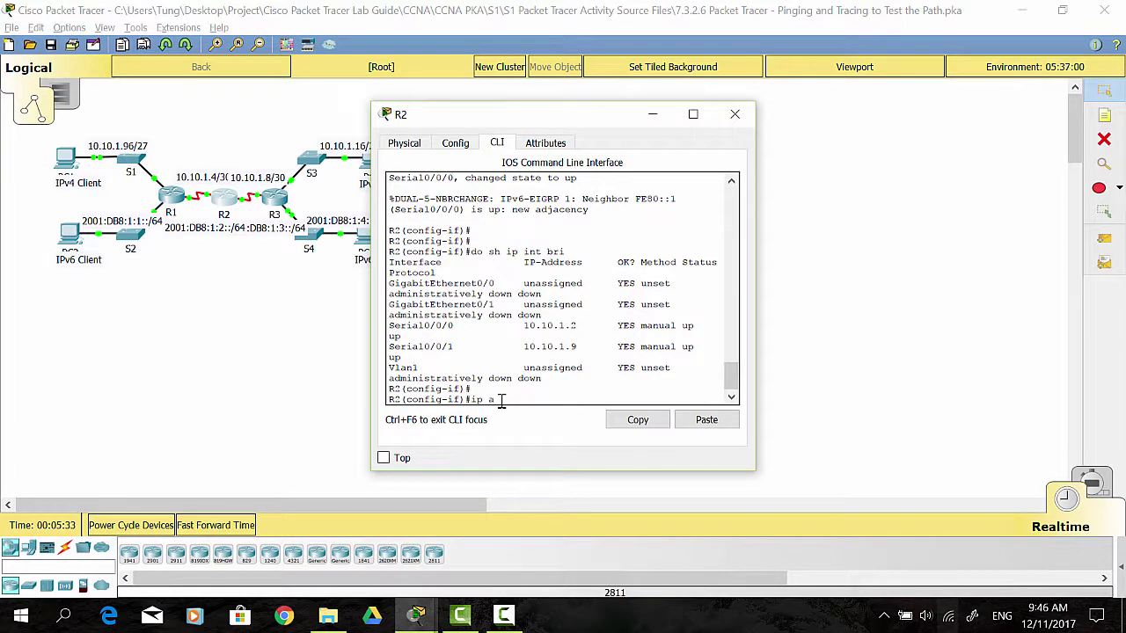
{"action": "type", "text": "ip add 10.10."}
{"action": "type", "text": "1.5 255.255.255.252"}
{"action": "key", "text": "Return"}
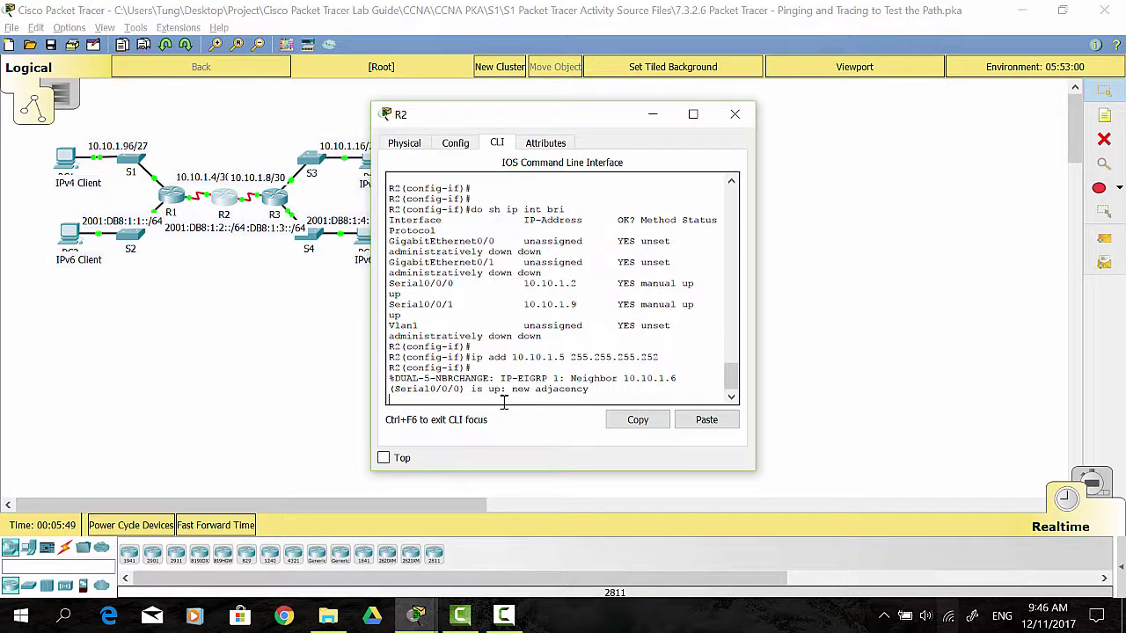
{"action": "key", "text": "Return"}
{"action": "key", "text": "Return"}
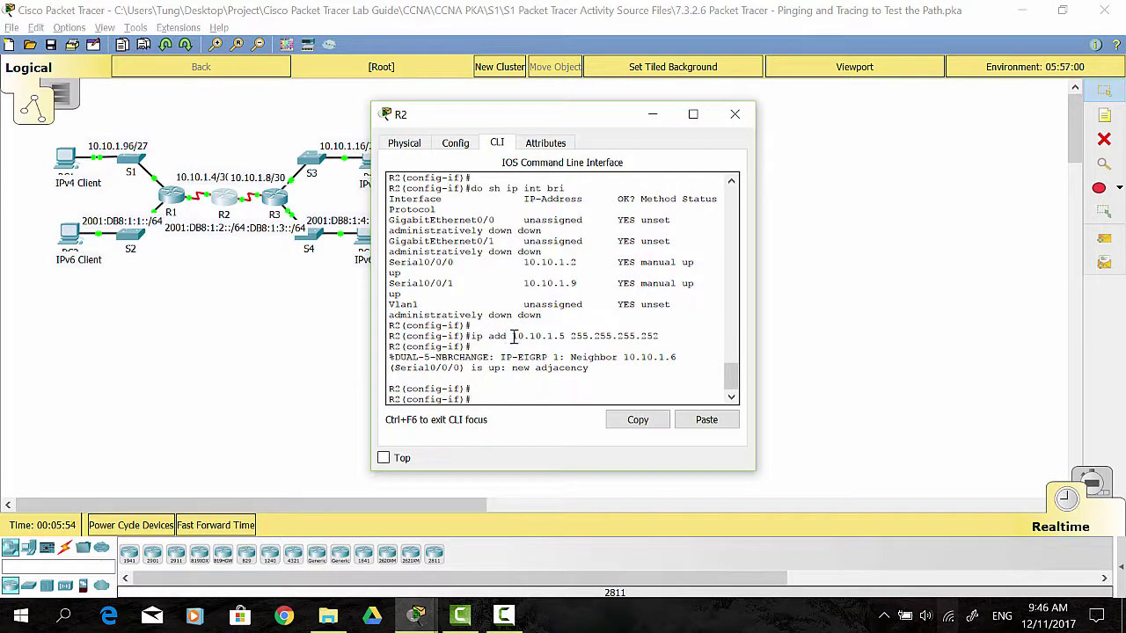
Check the entered interface address and the EIGRP neighbor message in R2's output, and return to a clean prompt.
{"action": "left_click_drag", "start_coordinate": [515, 336], "coordinate": [567, 337]}
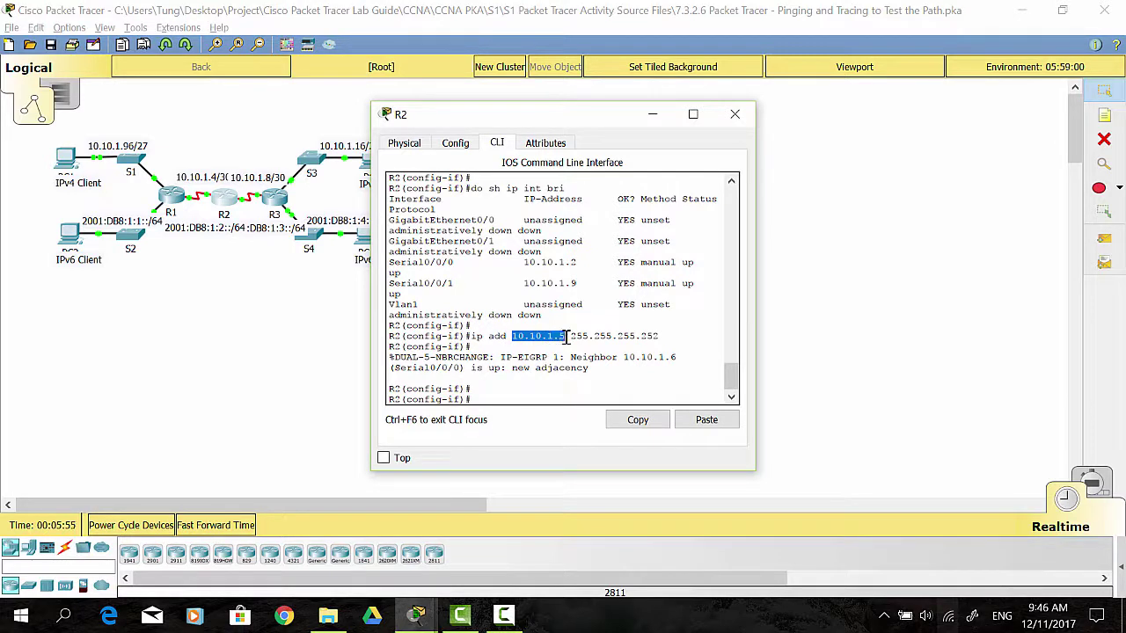
{"action": "left_click", "coordinate": [542, 360]}
{"action": "left_click_drag", "start_coordinate": [621, 359], "coordinate": [680, 359]}
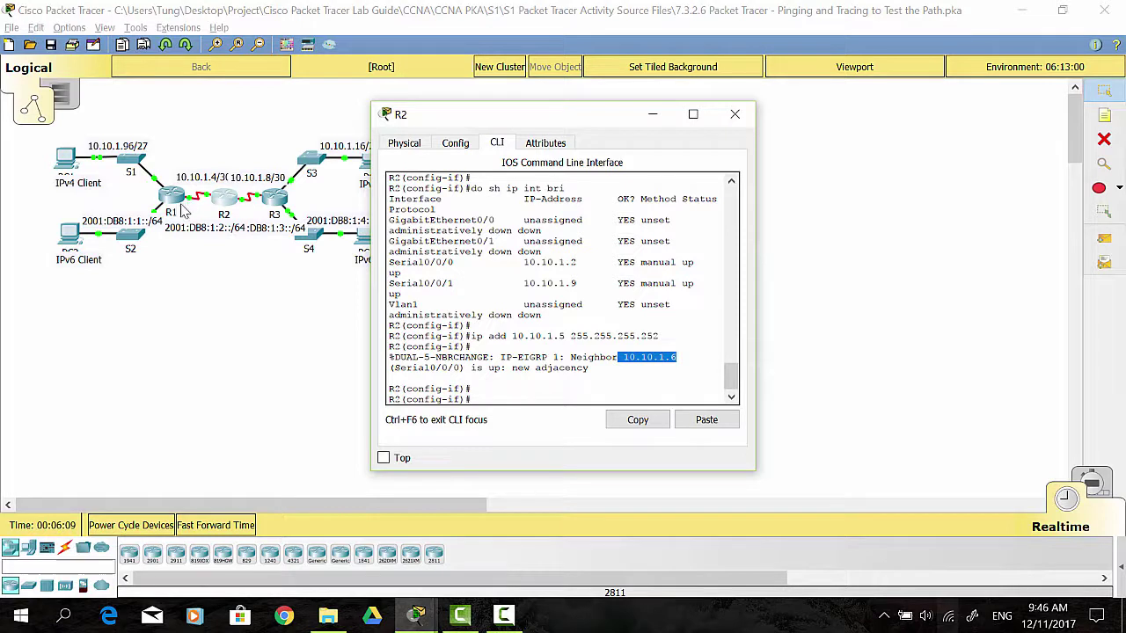
{"action": "left_click", "coordinate": [500, 403]}
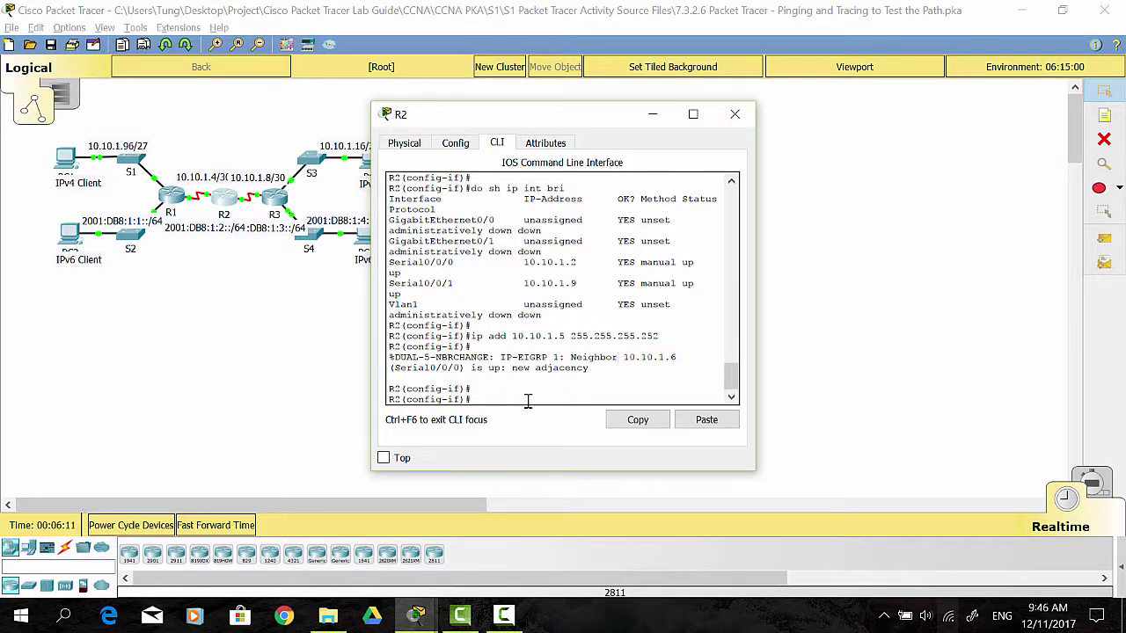
{"action": "key", "text": "Return"}
{"action": "key", "text": "Return"}
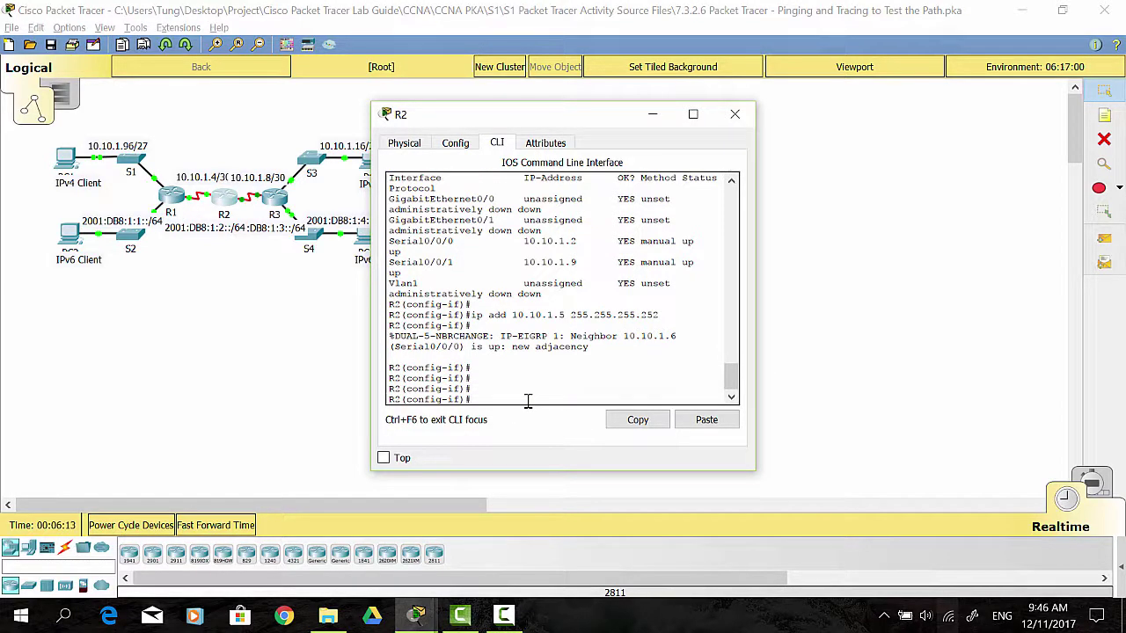
Rerun the trace from PC1 to 10.10.1.18 and examine its final hop and completion line.
{"action": "left_click", "coordinate": [63, 160]}
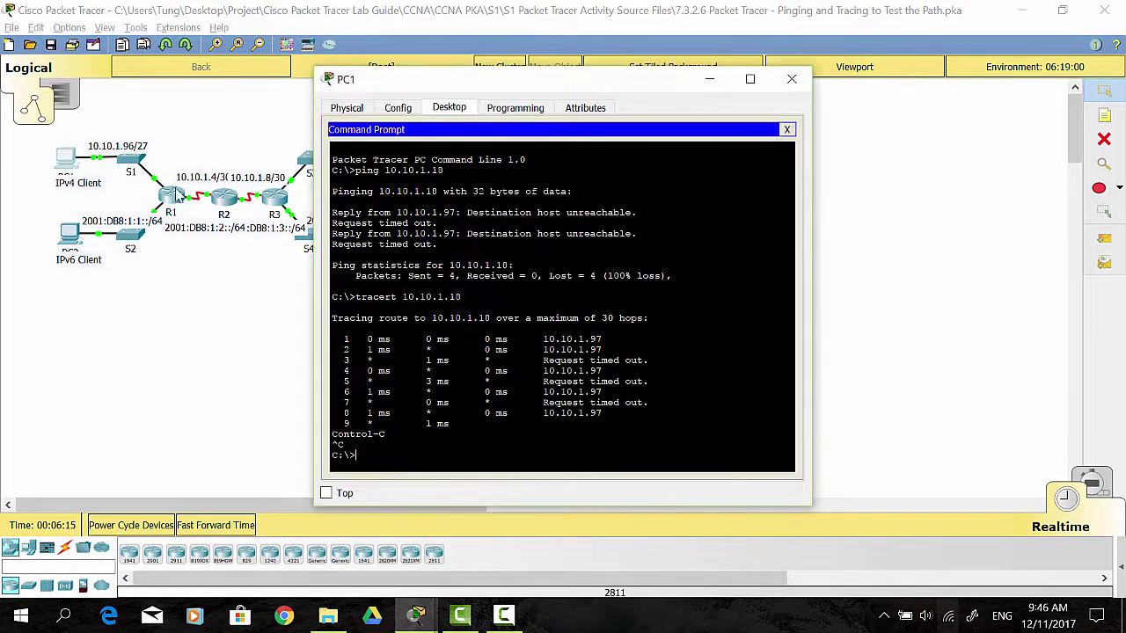
{"action": "key", "text": "Up"}
{"action": "key", "text": "Return"}
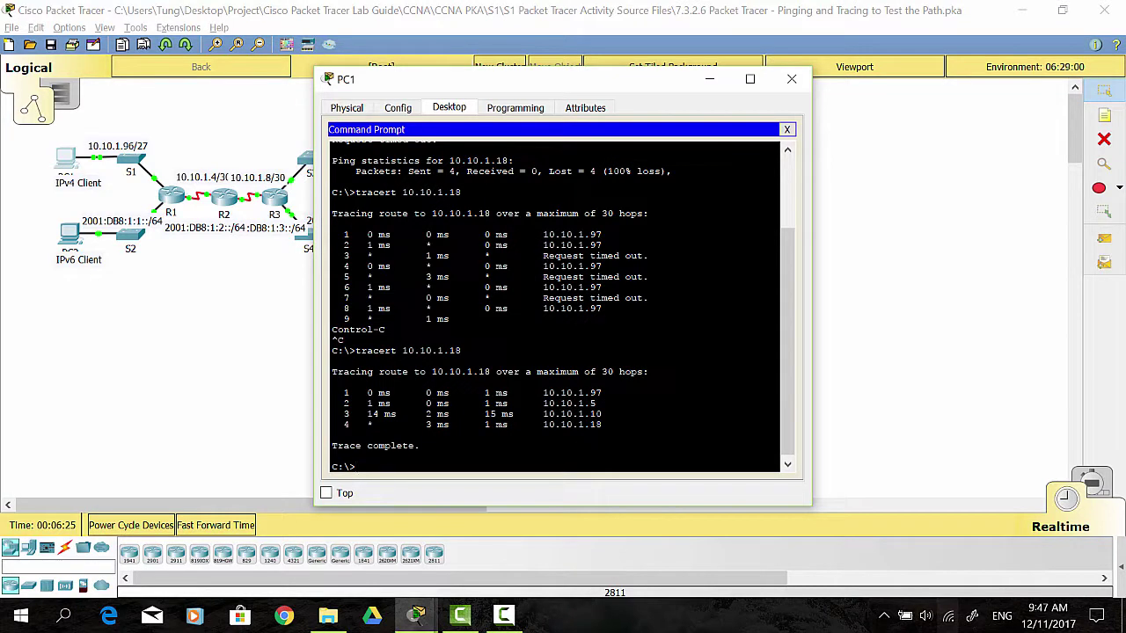
{"action": "left_click_drag", "start_coordinate": [421, 445], "coordinate": [331, 446]}
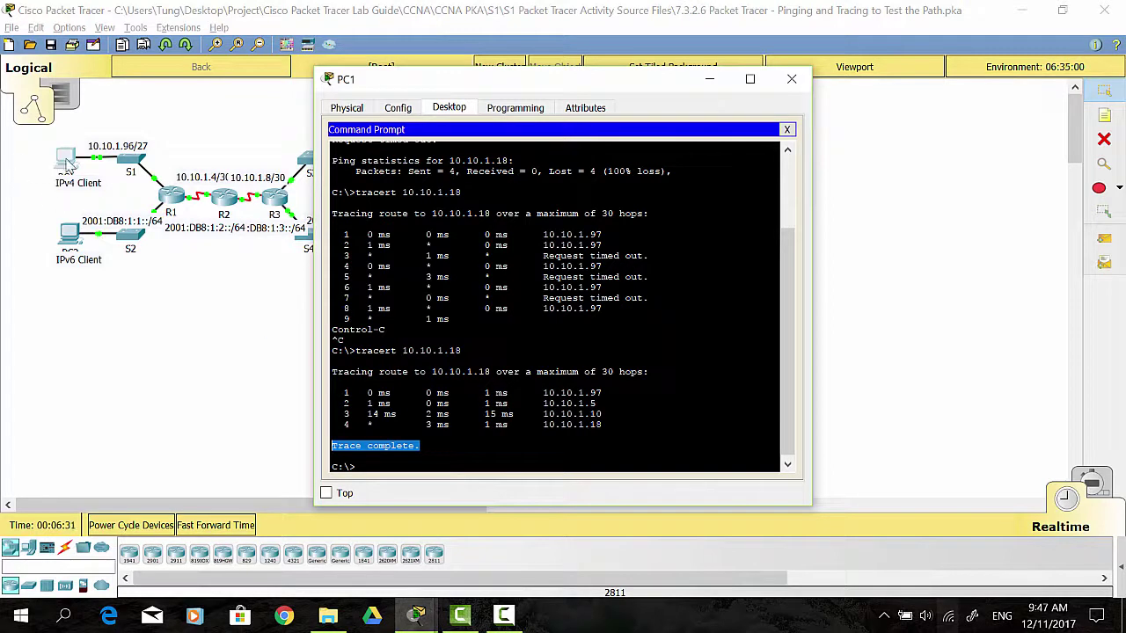
{"action": "left_click_drag", "start_coordinate": [537, 425], "coordinate": [603, 424]}
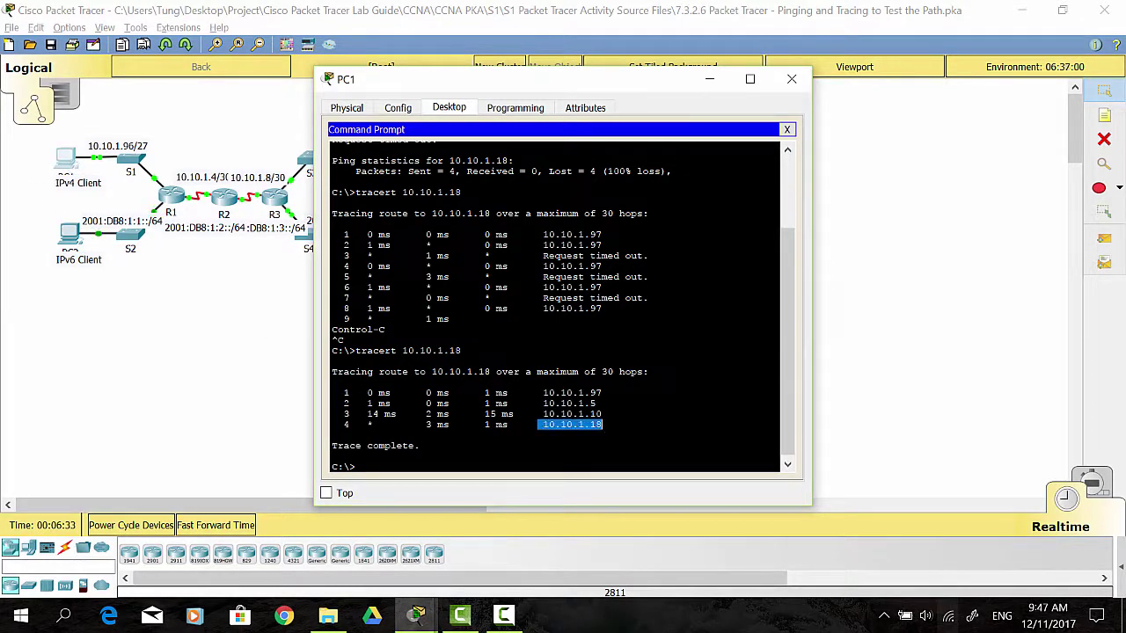
Ping 10.10.1.18 from PC1 to verify IPv4 connectivity, and return to the network topology.
{"action": "left_click", "coordinate": [602, 425]}
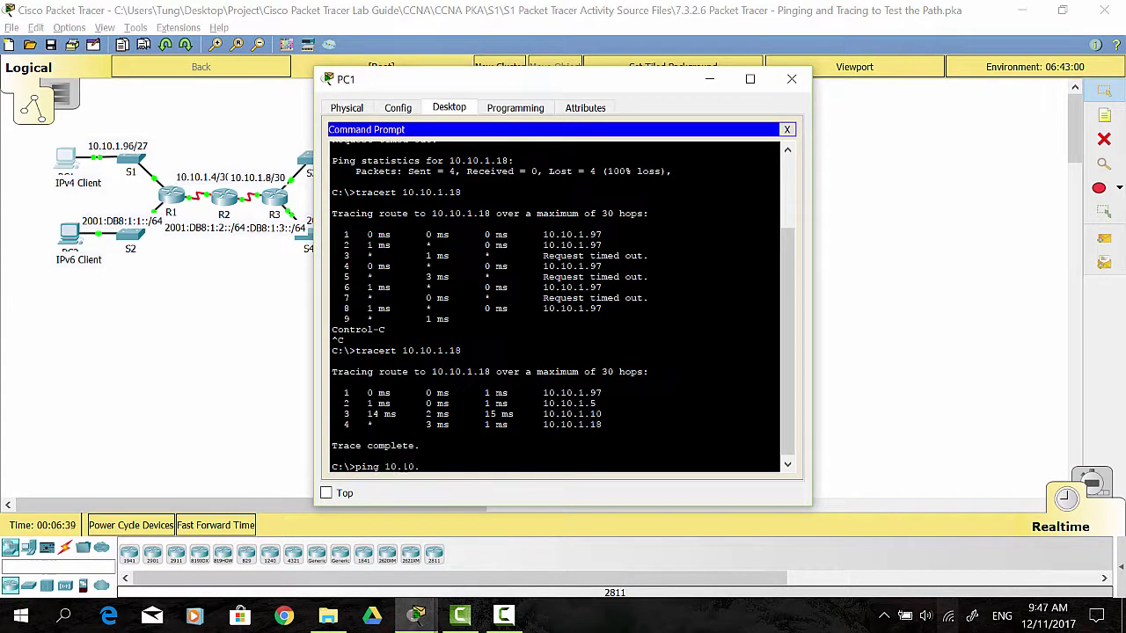
{"action": "key", "text": "Return"}
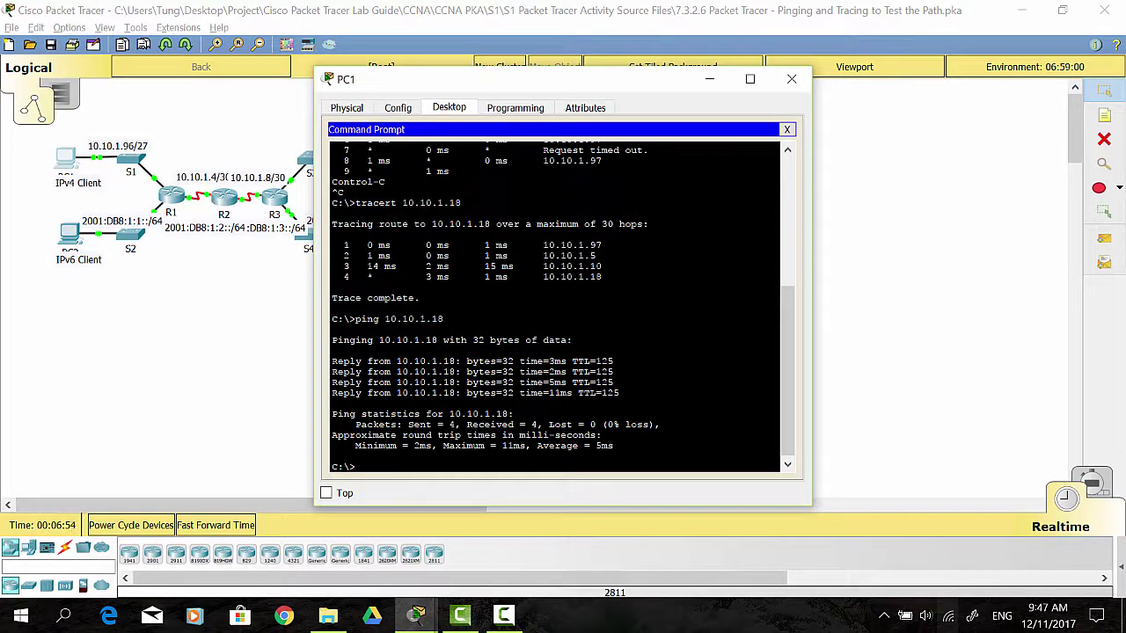
{"action": "left_click", "coordinate": [20, 176]}
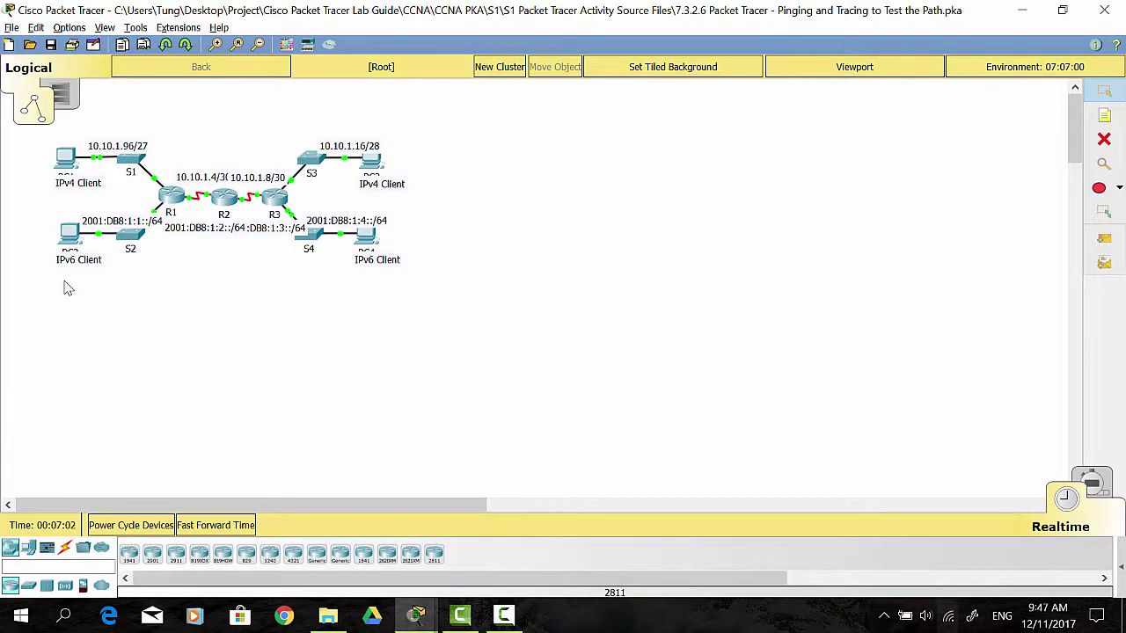
Review the IPv6 part of the topology and the Part 2 instructions for testing and restoring IPv6 connectivity.
{"action": "left_click_drag", "start_coordinate": [36, 298], "coordinate": [415, 228]}
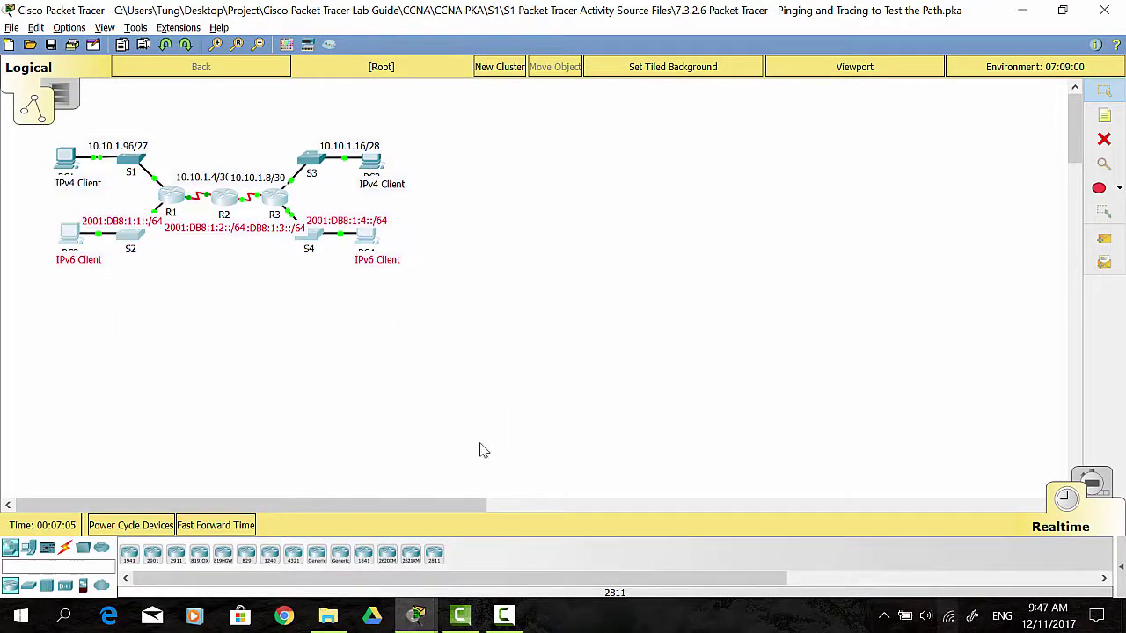
{"action": "mouse_move", "coordinate": [416, 615]}
{"action": "left_click", "coordinate": [211, 545]}
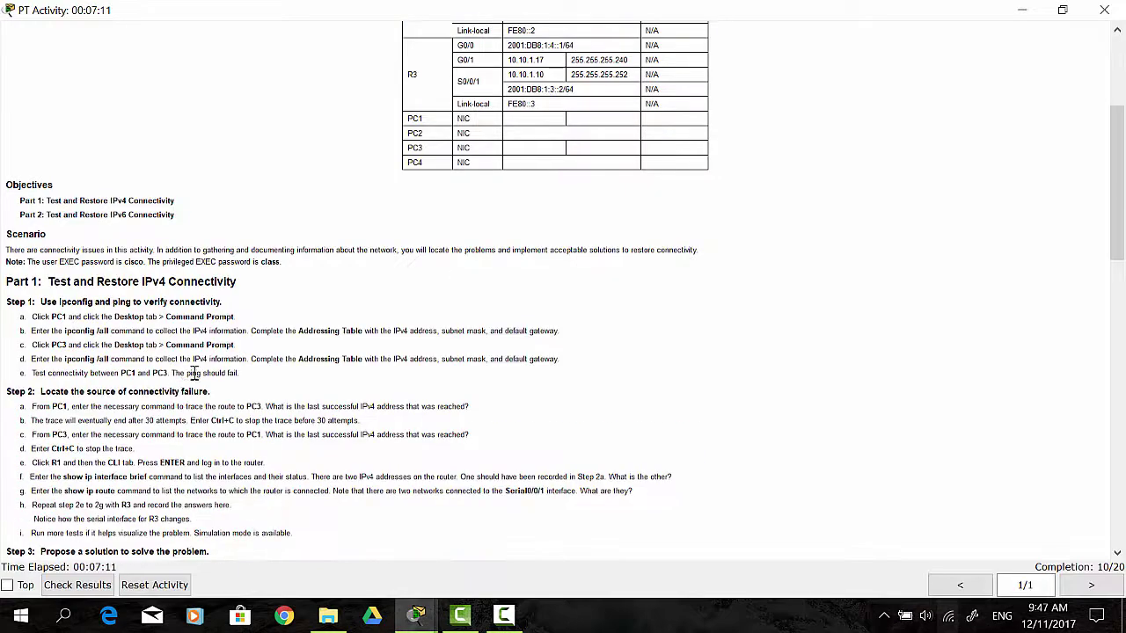
{"action": "scroll", "coordinate": [189, 423], "scroll_direction": "down", "scroll_amount": 10}
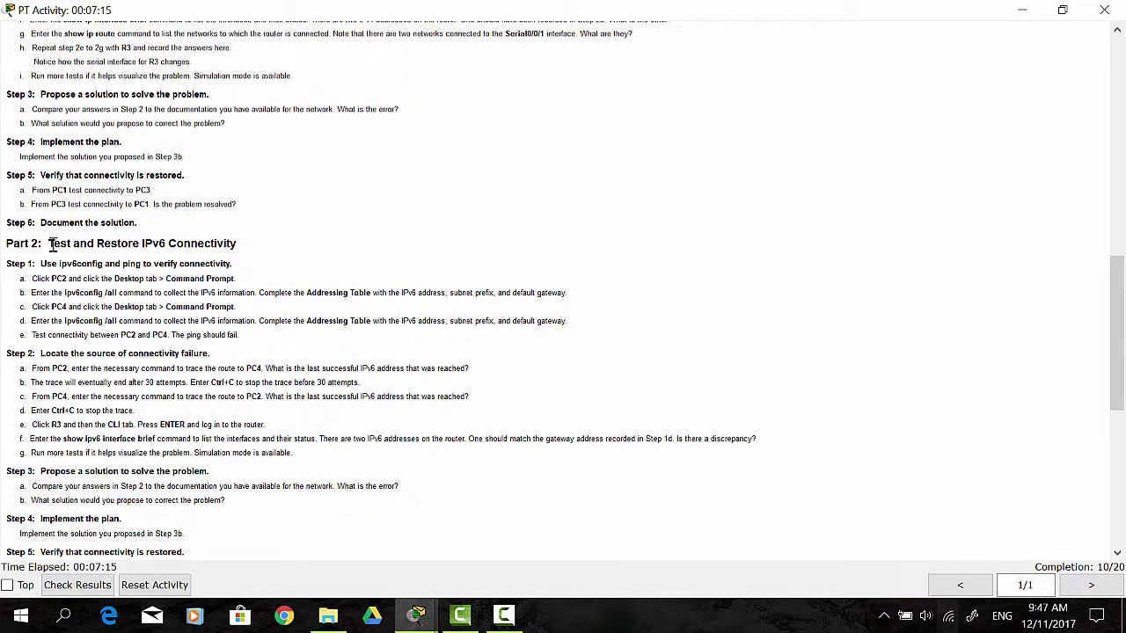
{"action": "left_click_drag", "start_coordinate": [49, 244], "coordinate": [238, 244]}
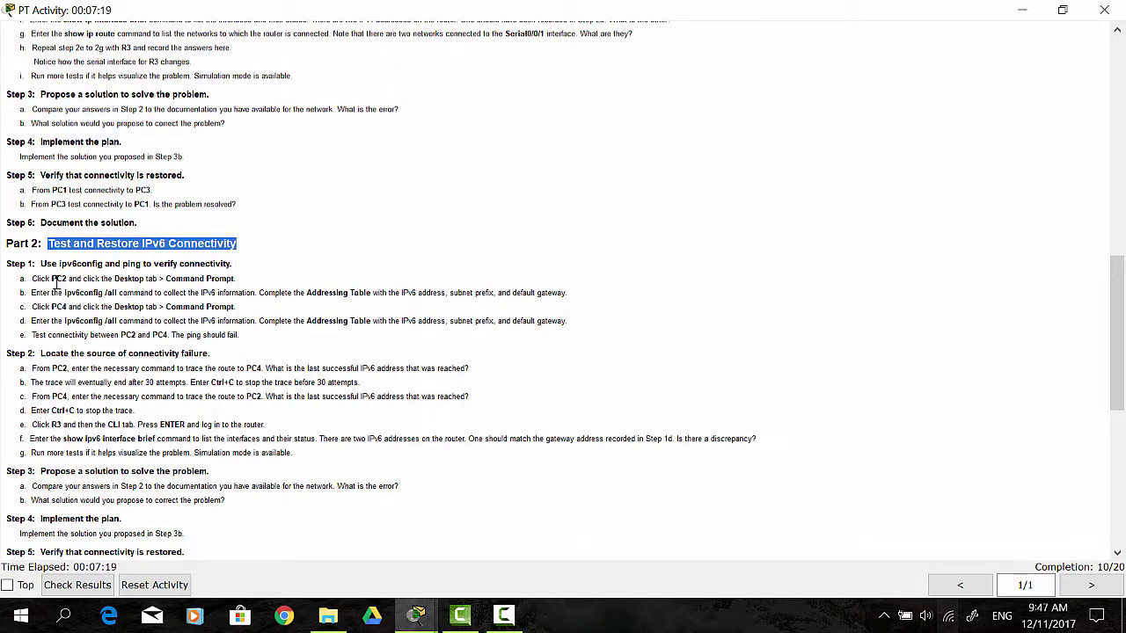
{"action": "left_click_drag", "start_coordinate": [50, 279], "coordinate": [67, 307]}
{"action": "scroll", "coordinate": [186, 338], "scroll_direction": "down", "scroll_amount": 3}
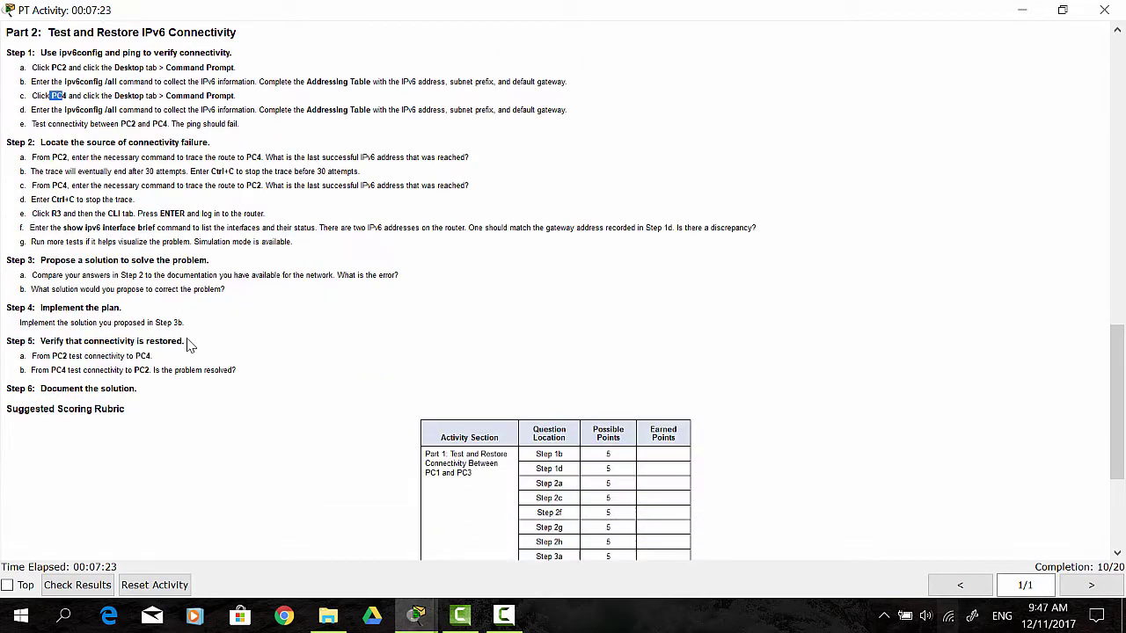
{"action": "scroll", "coordinate": [187, 344], "scroll_direction": "up", "scroll_amount": 2}
{"action": "left_click", "coordinate": [1022, 9]}
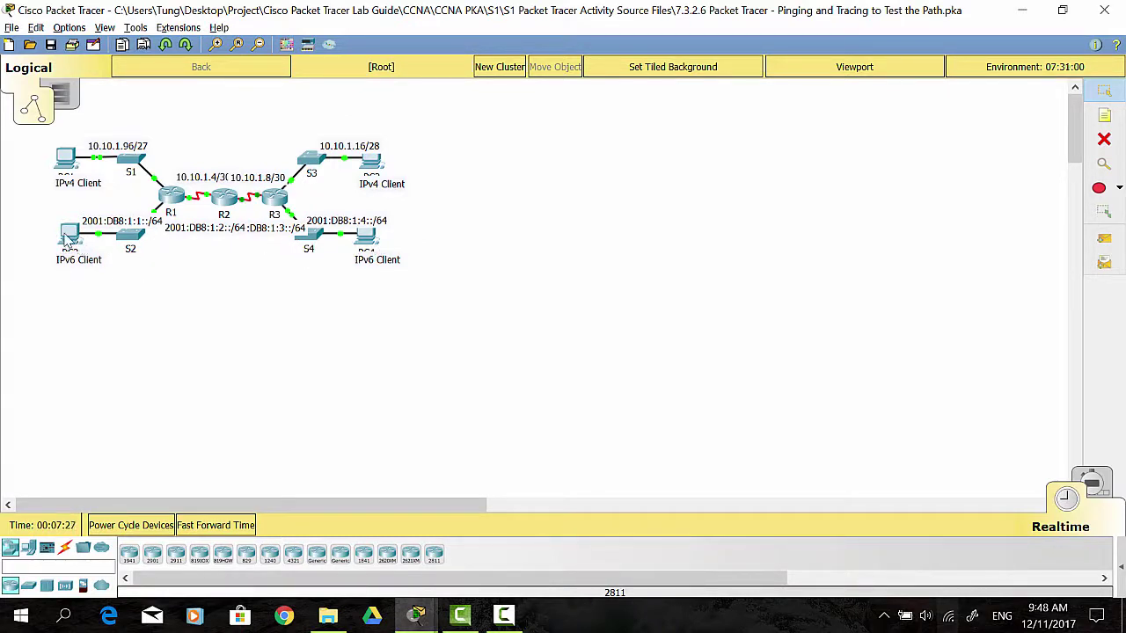
Open PC4's IP Configuration and copy its IPv6 address.
{"action": "left_click", "coordinate": [365, 238]}
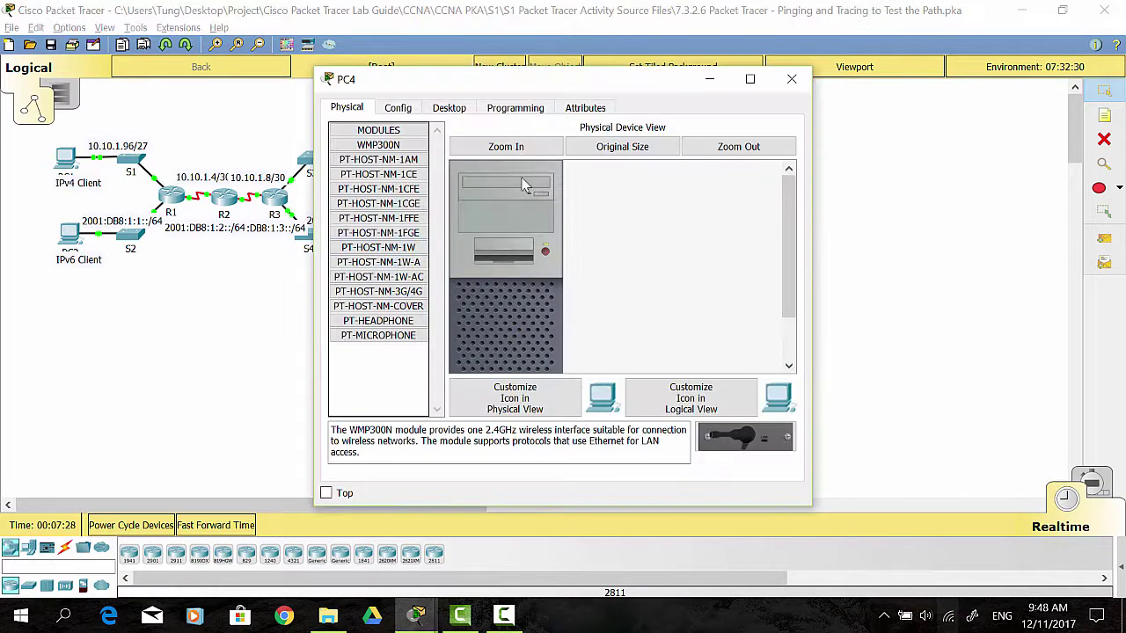
{"action": "left_click", "coordinate": [448, 107]}
{"action": "left_click", "coordinate": [396, 158]}
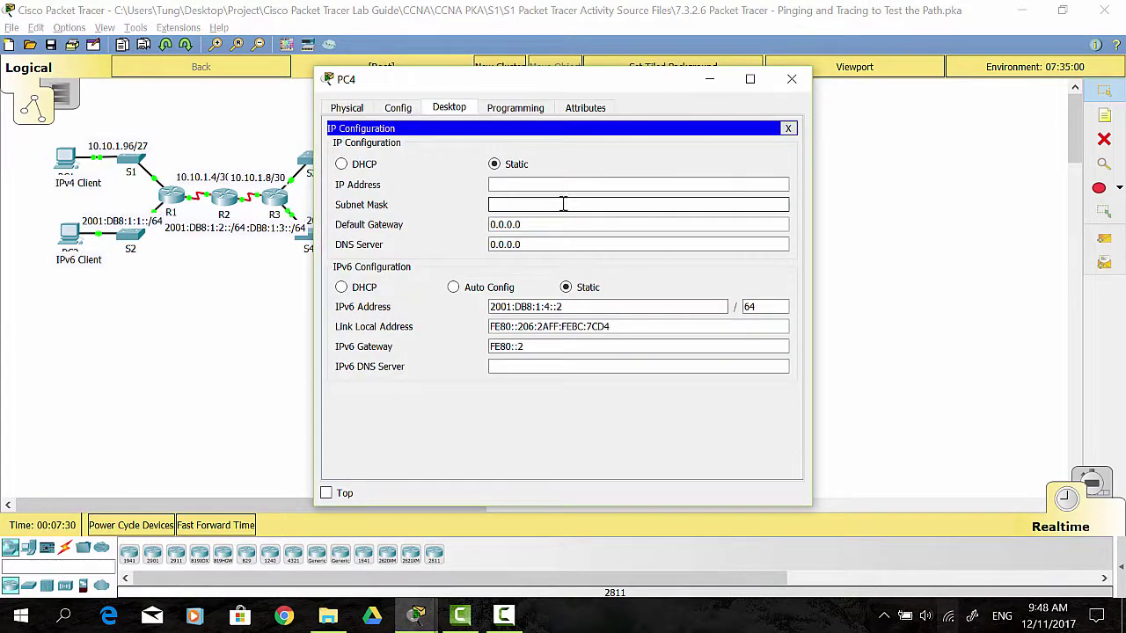
{"action": "left_click_drag", "start_coordinate": [542, 83], "coordinate": [696, 106]}
{"action": "left_click_drag", "start_coordinate": [748, 332], "coordinate": [584, 336]}
{"action": "key", "text": "ctrl+c"}
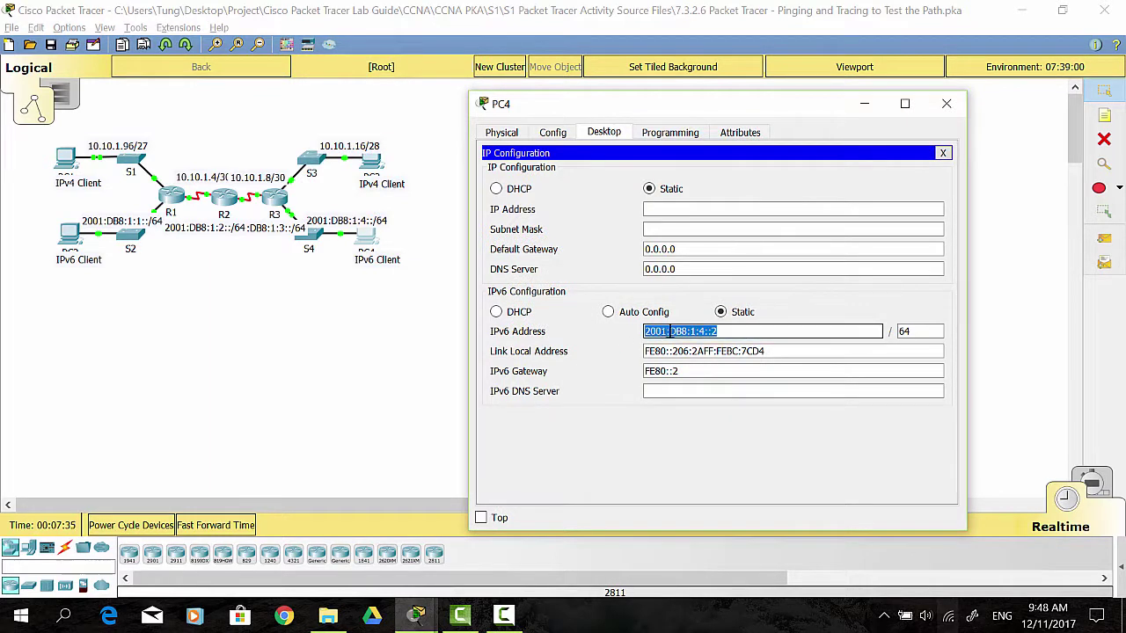
{"action": "right_click", "coordinate": [693, 340]}
{"action": "left_click", "coordinate": [712, 403]}
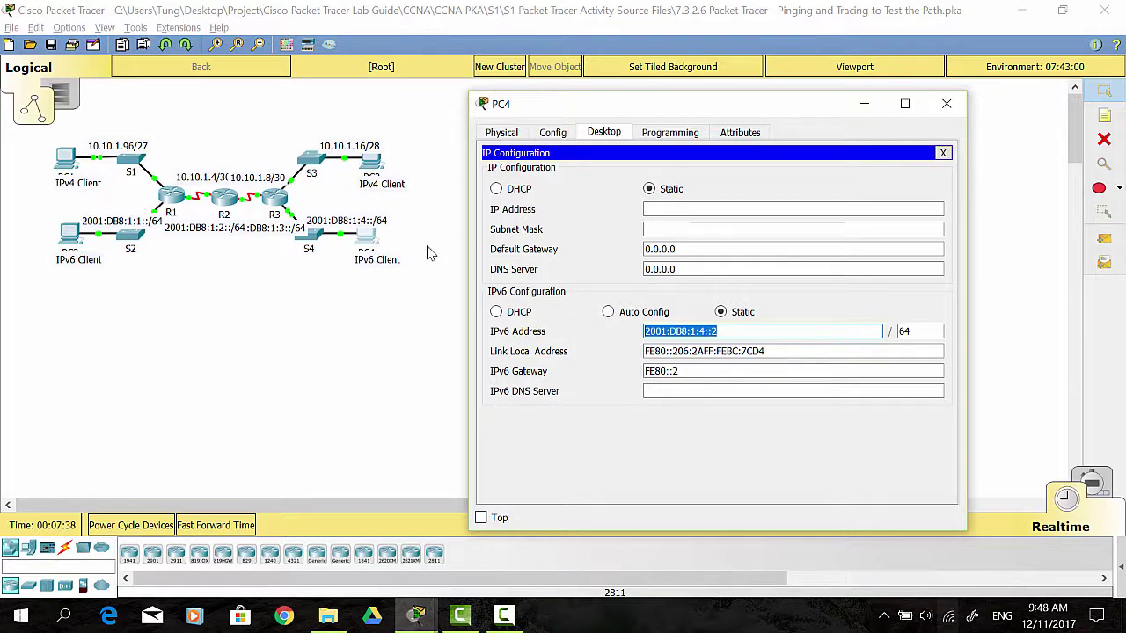
Ping PC4's IPv6 address 2001:DB8:1:4::2 from PC2's Command Prompt.
{"action": "left_click", "coordinate": [130, 273]}
{"action": "left_click", "coordinate": [70, 234]}
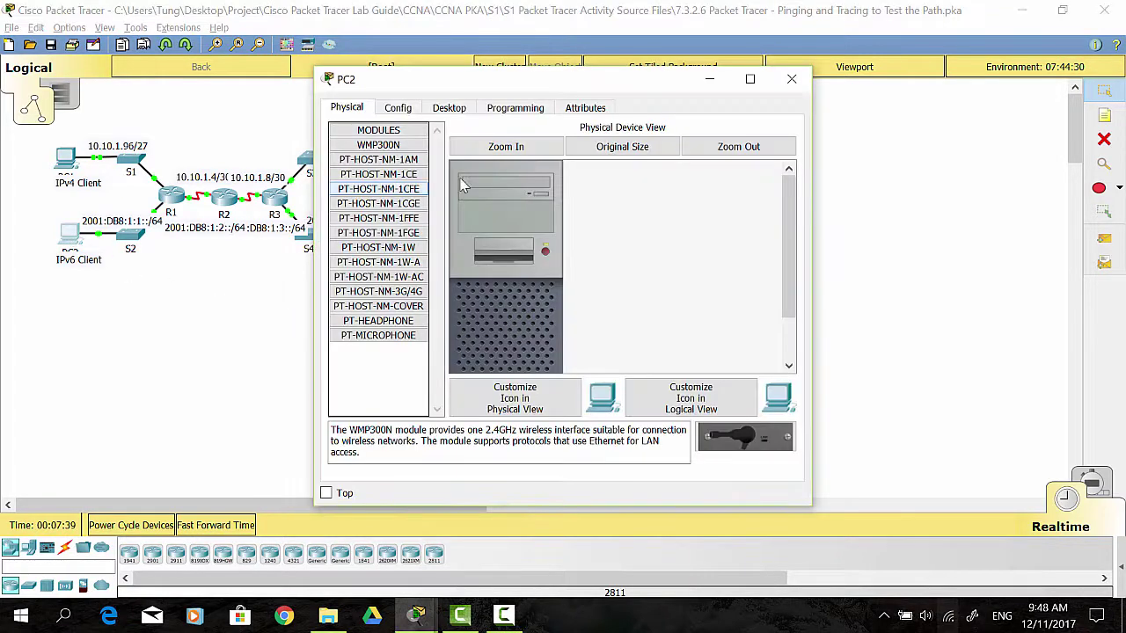
{"action": "left_click", "coordinate": [453, 111]}
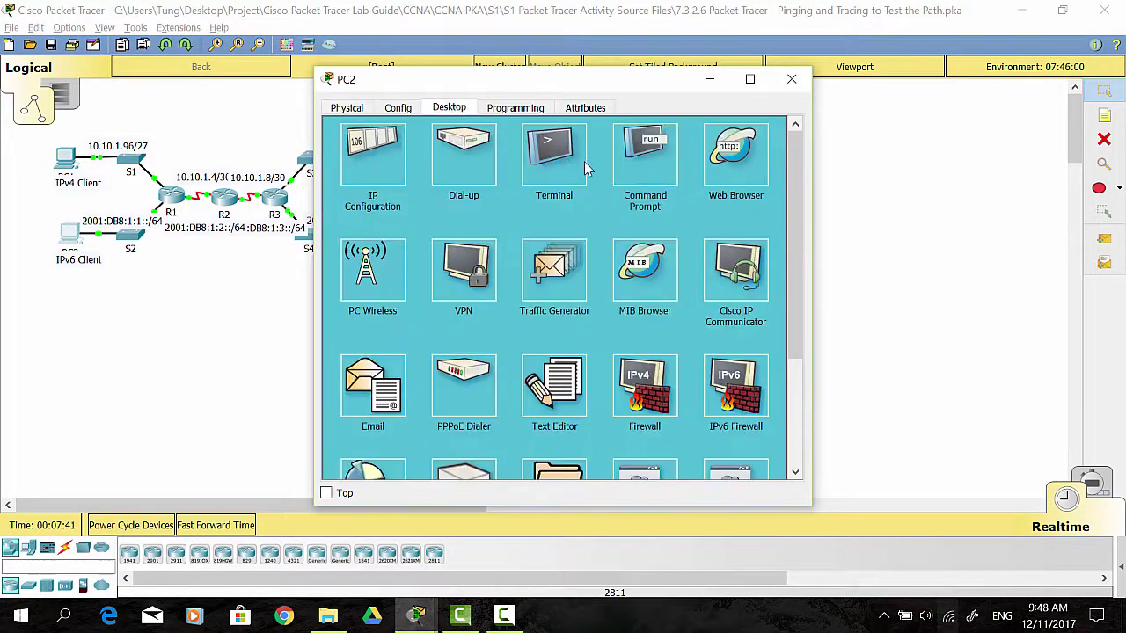
{"action": "left_click", "coordinate": [644, 156]}
{"action": "type", "text": "ping"}
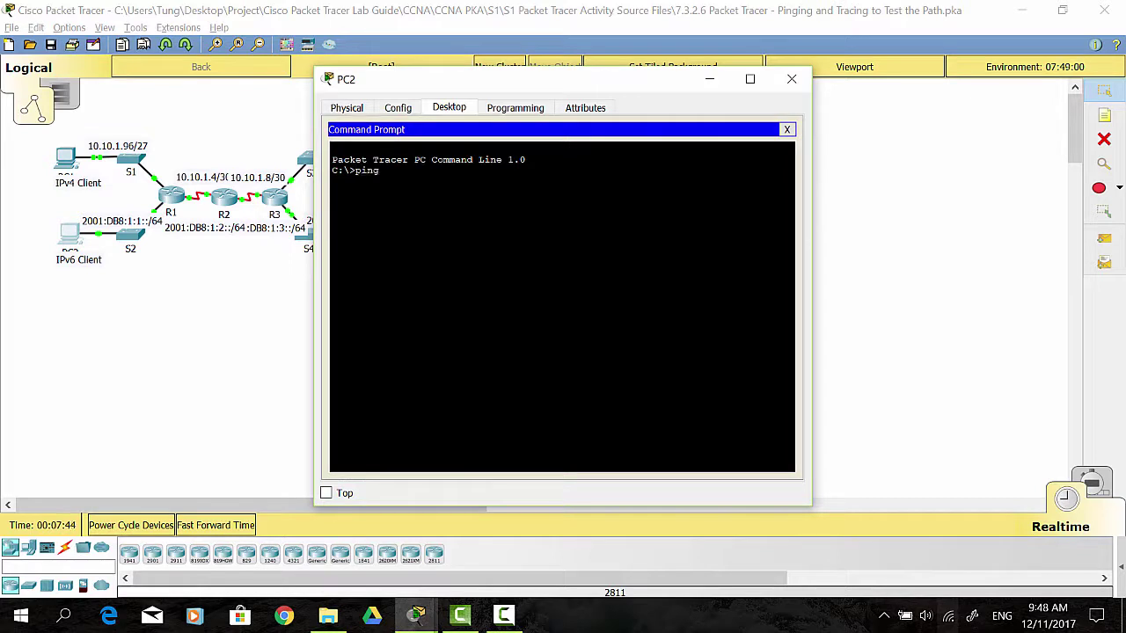
{"action": "right_click", "coordinate": [453, 210]}
{"action": "left_click", "coordinate": [482, 239]}
{"action": "key", "text": "Return"}
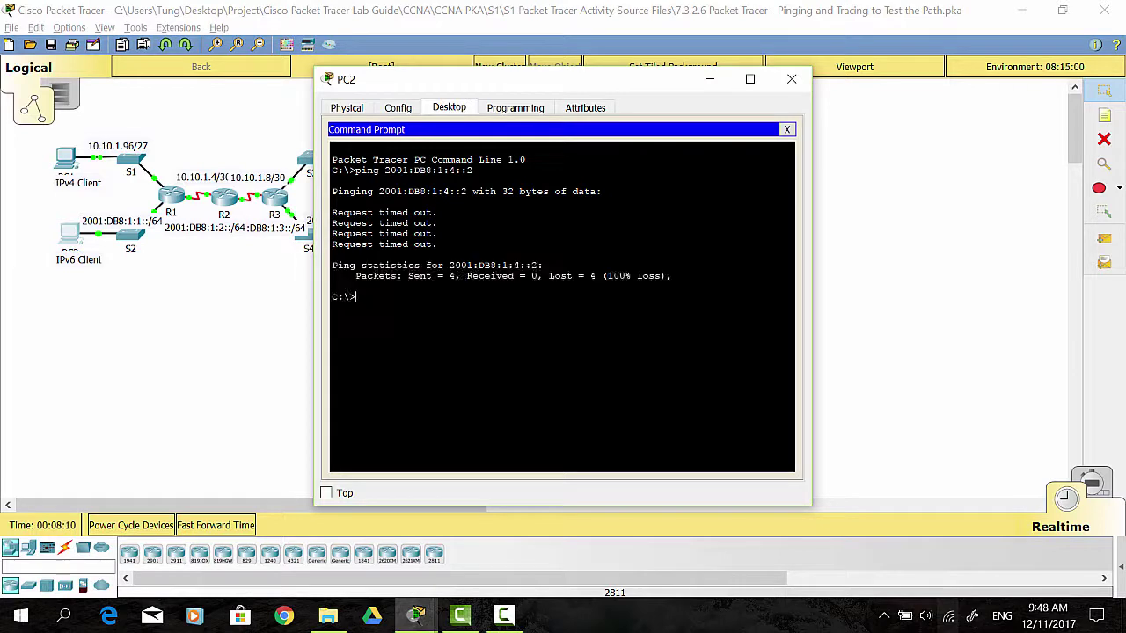
Repeat the ping from PC2 to 2001:DB8:1:4::2 and stop it before it finishes.
{"action": "key", "text": "Up"}
{"action": "key", "text": "Return"}
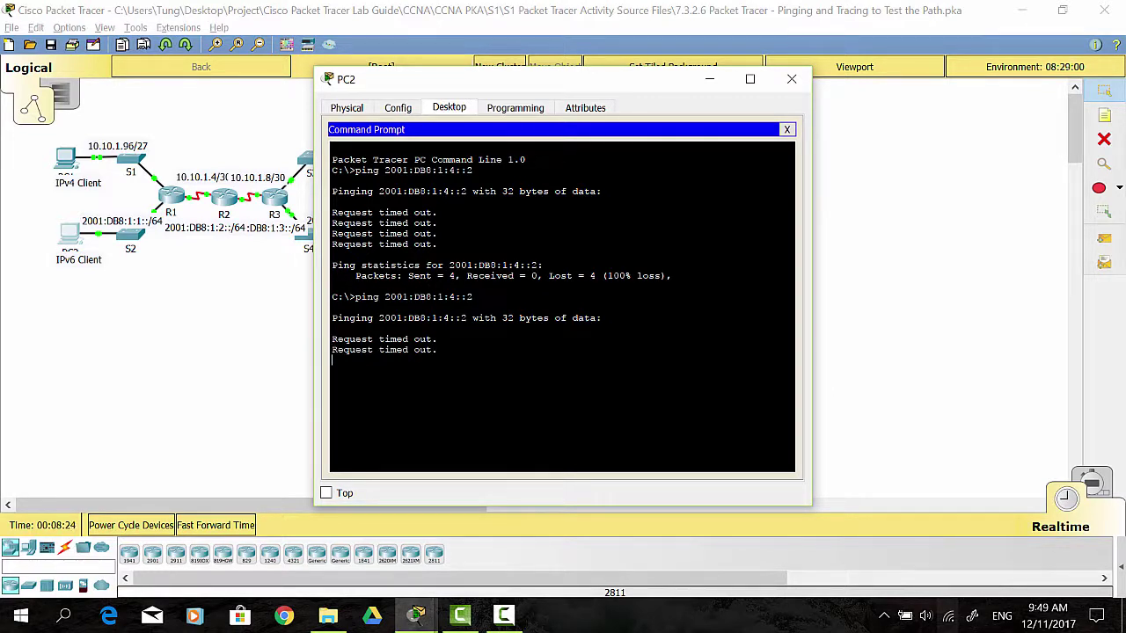
{"action": "key", "text": "ctrl+c"}
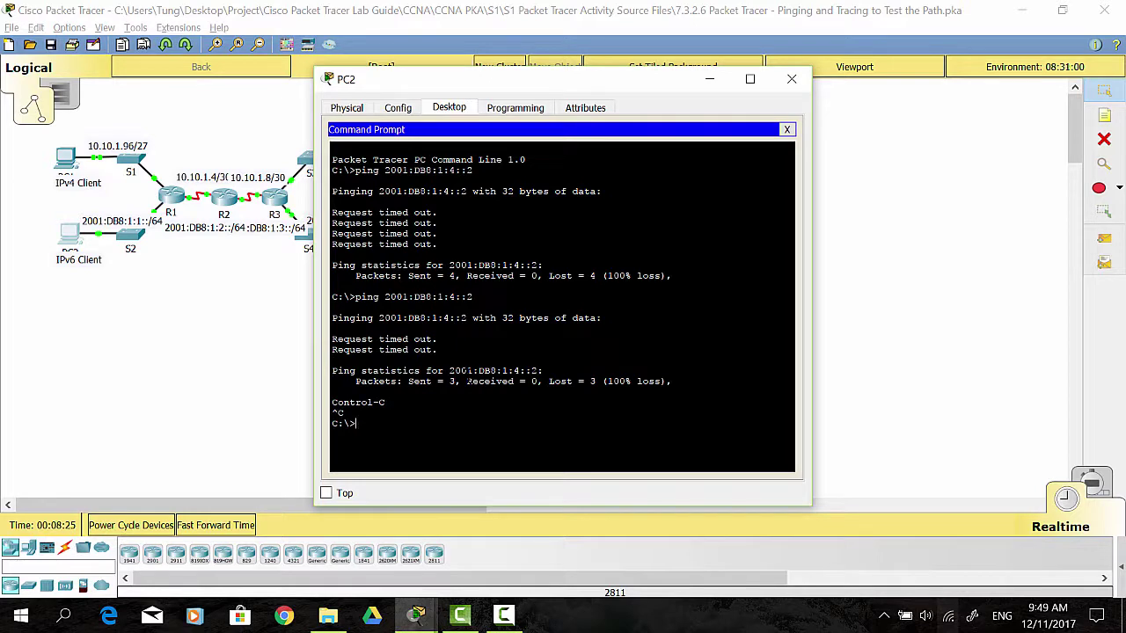
Trace the route from PC2 to 2001:DB8:1:4::2, mark the last hop that replies, and stop the trace.
{"action": "type", "text": "tracert"}
{"action": "right_click", "coordinate": [466, 417]}
{"action": "left_click", "coordinate": [507, 443]}
{"action": "key", "text": "Return"}
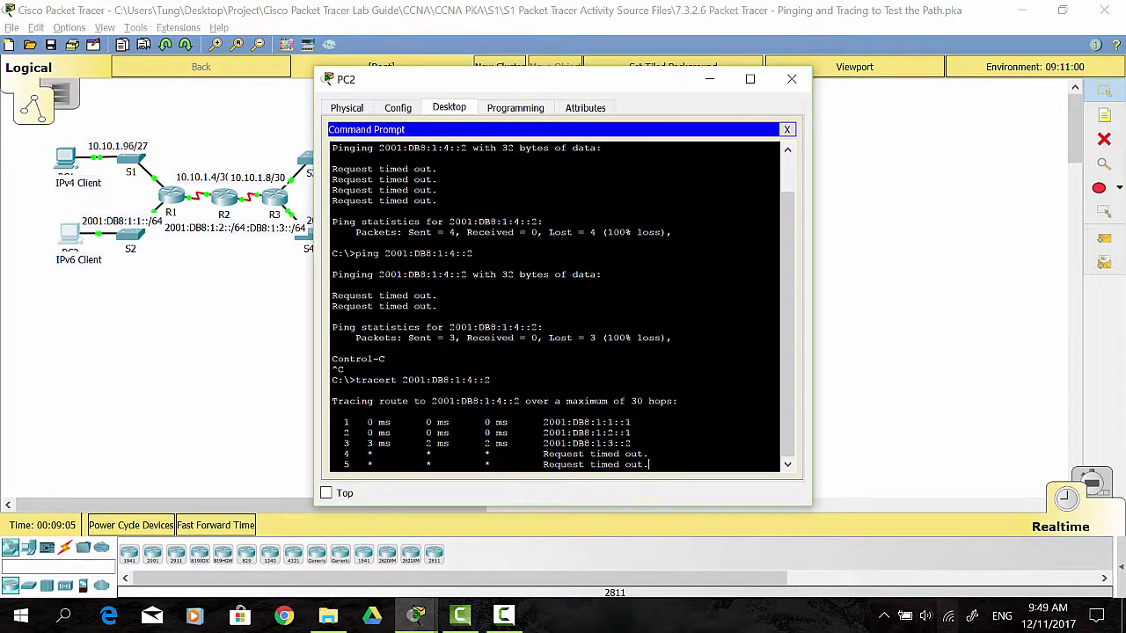
{"action": "left_click_drag", "start_coordinate": [632, 443], "coordinate": [545, 443]}
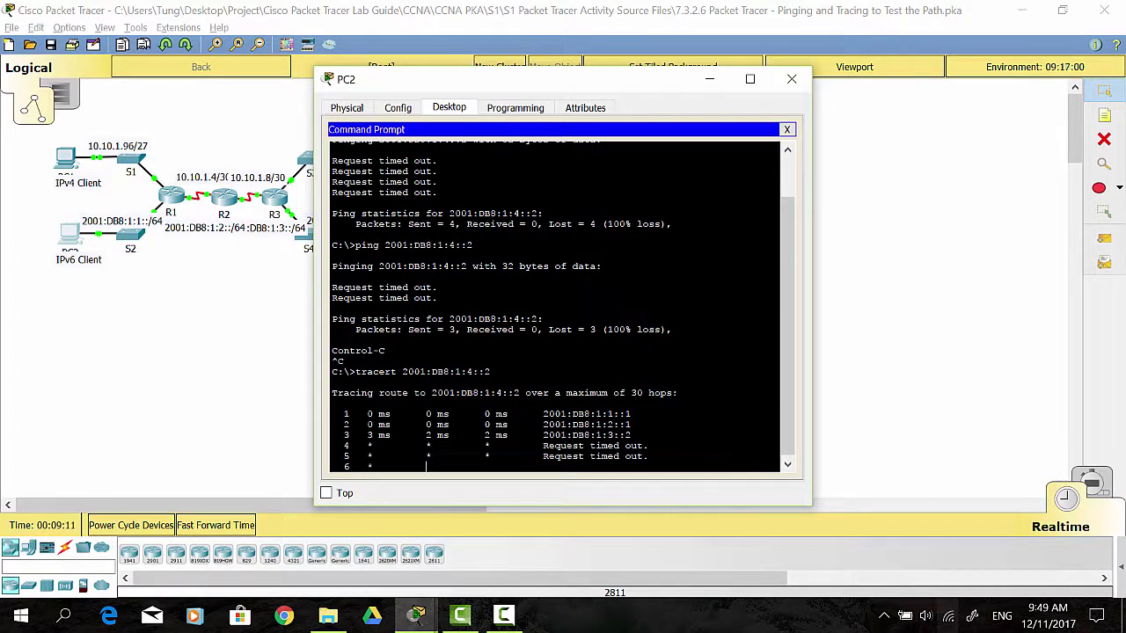
{"action": "left_click_drag", "start_coordinate": [425, 466], "coordinate": [628, 435]}
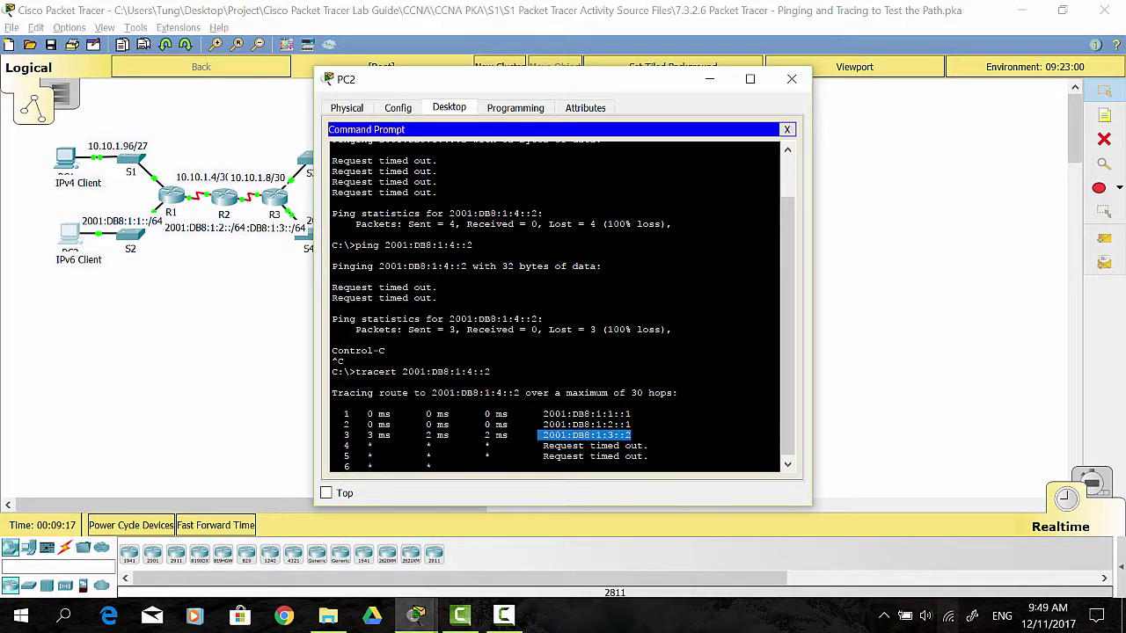
{"action": "key", "text": "ctrl+c"}
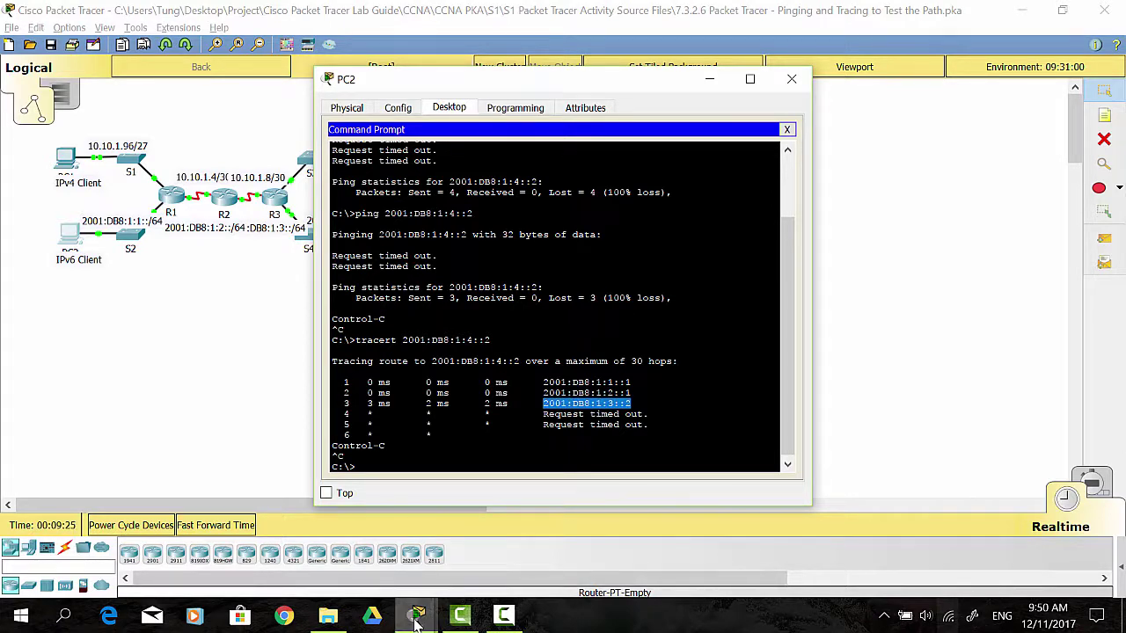
Check the activity's Addressing Table for the router and interface that own the last replying hop's address, 2001:DB8:1:3::2.
{"action": "mouse_move", "coordinate": [416, 620]}
{"action": "left_click", "coordinate": [91, 537]}
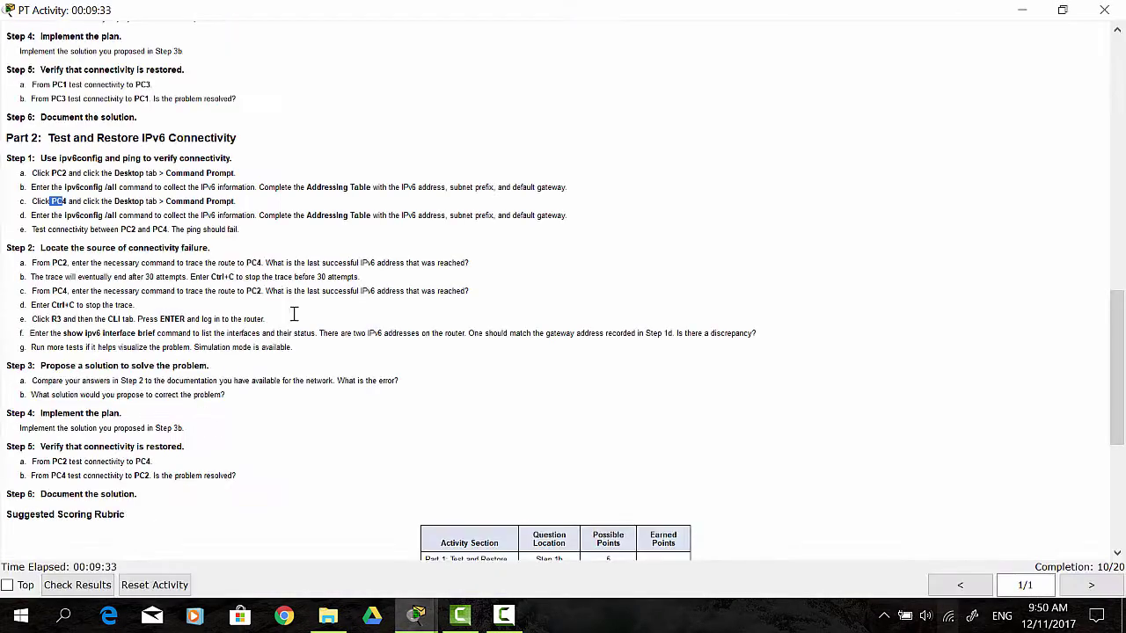
{"action": "scroll", "coordinate": [392, 440], "scroll_direction": "up", "scroll_amount": 15}
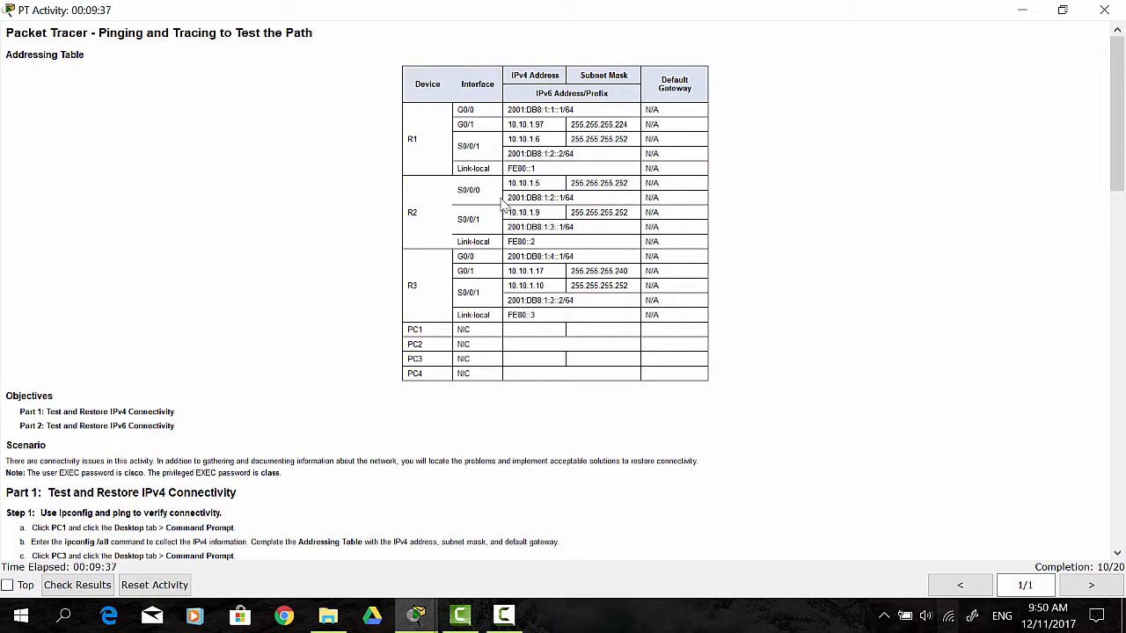
{"action": "left_click_drag", "start_coordinate": [511, 197], "coordinate": [574, 199]}
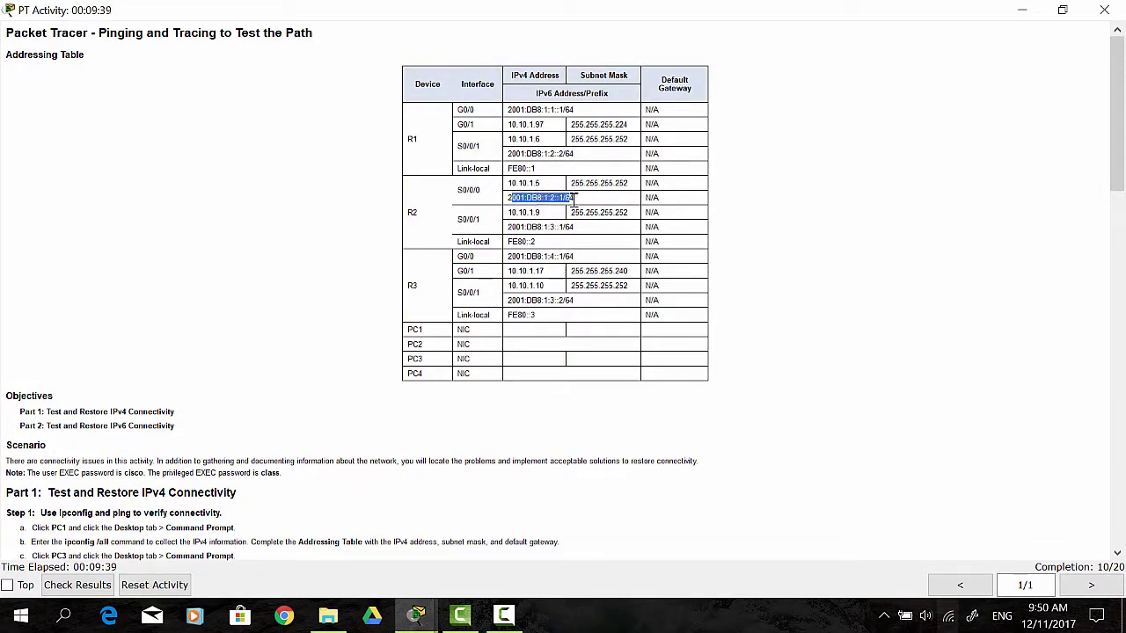
{"action": "left_click", "coordinate": [525, 222]}
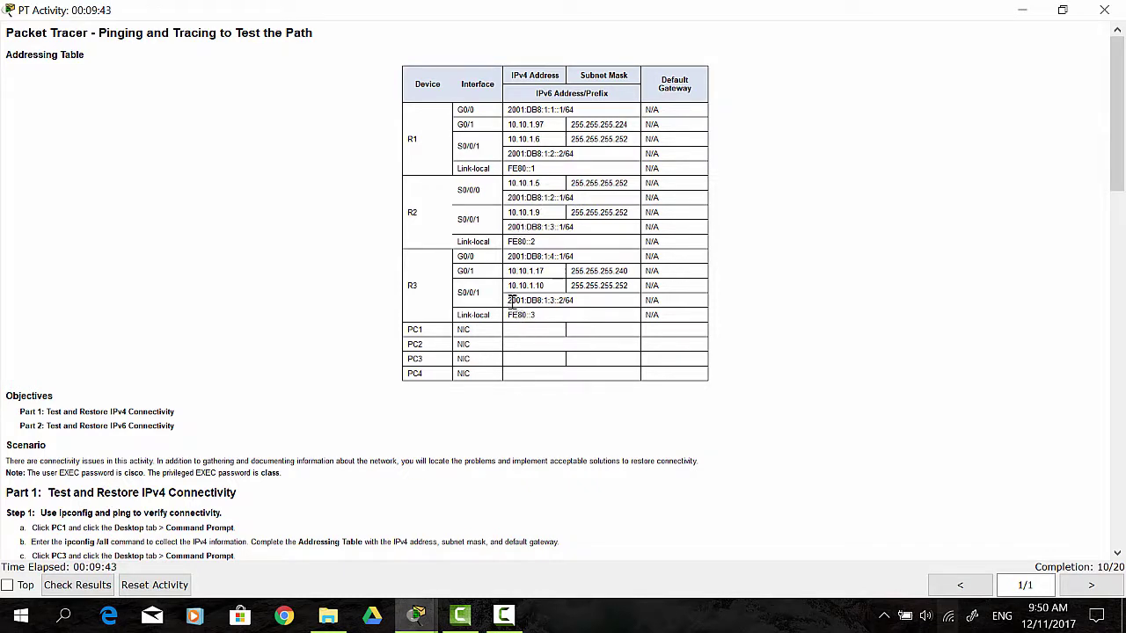
{"action": "left_click_drag", "start_coordinate": [511, 301], "coordinate": [561, 301]}
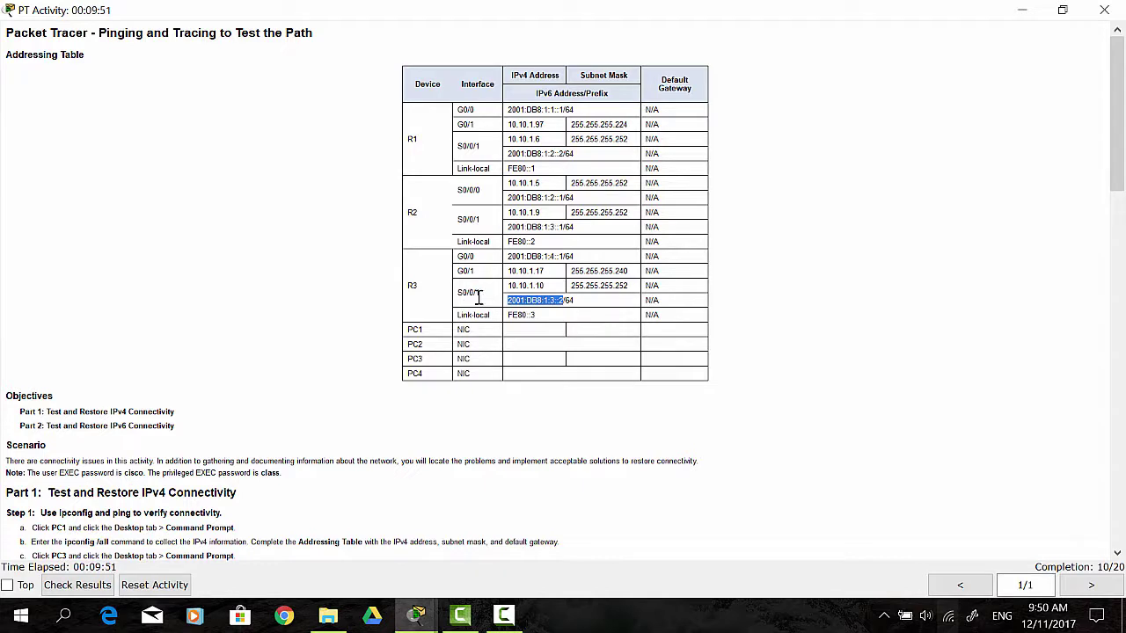
{"action": "left_click_drag", "start_coordinate": [480, 294], "coordinate": [424, 291]}
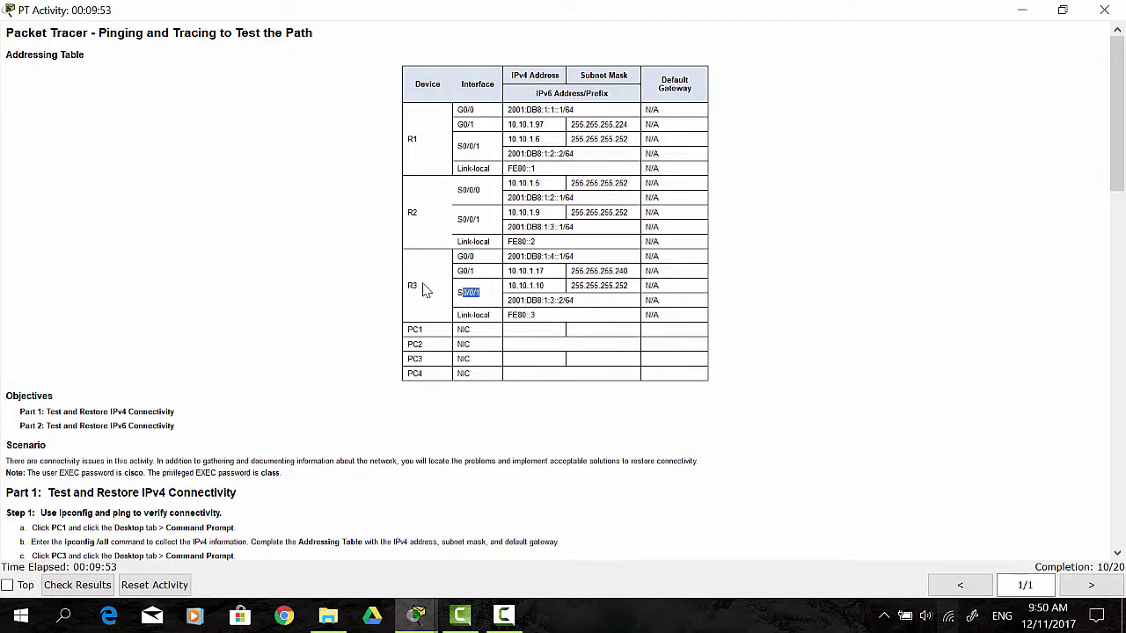
{"action": "left_click_drag", "start_coordinate": [507, 300], "coordinate": [561, 303]}
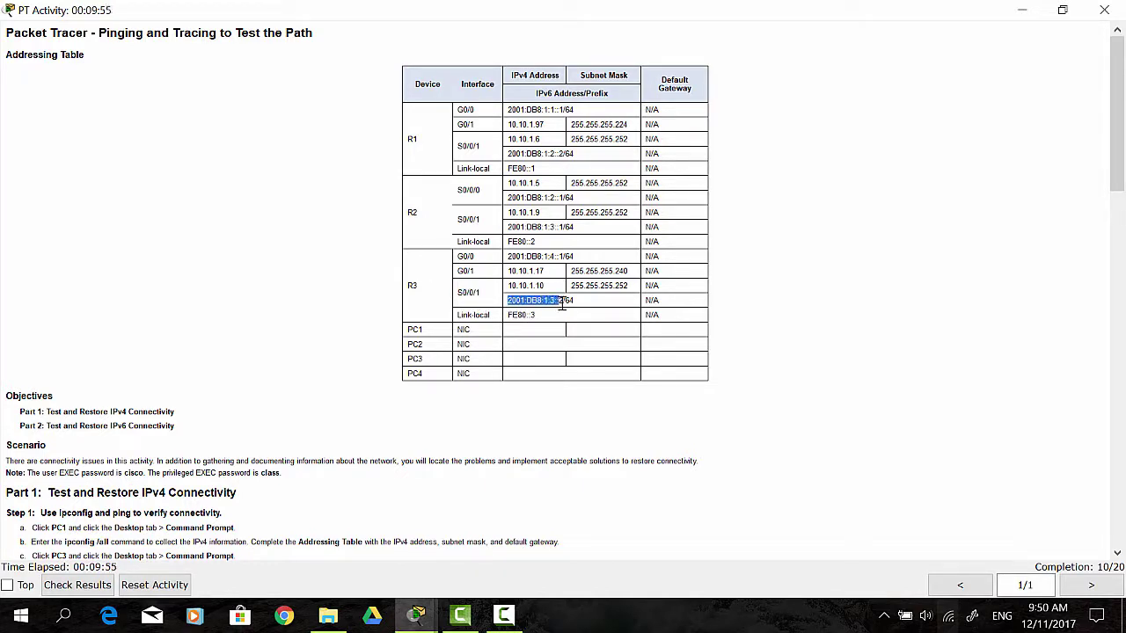
{"action": "left_click", "coordinate": [1023, 17]}
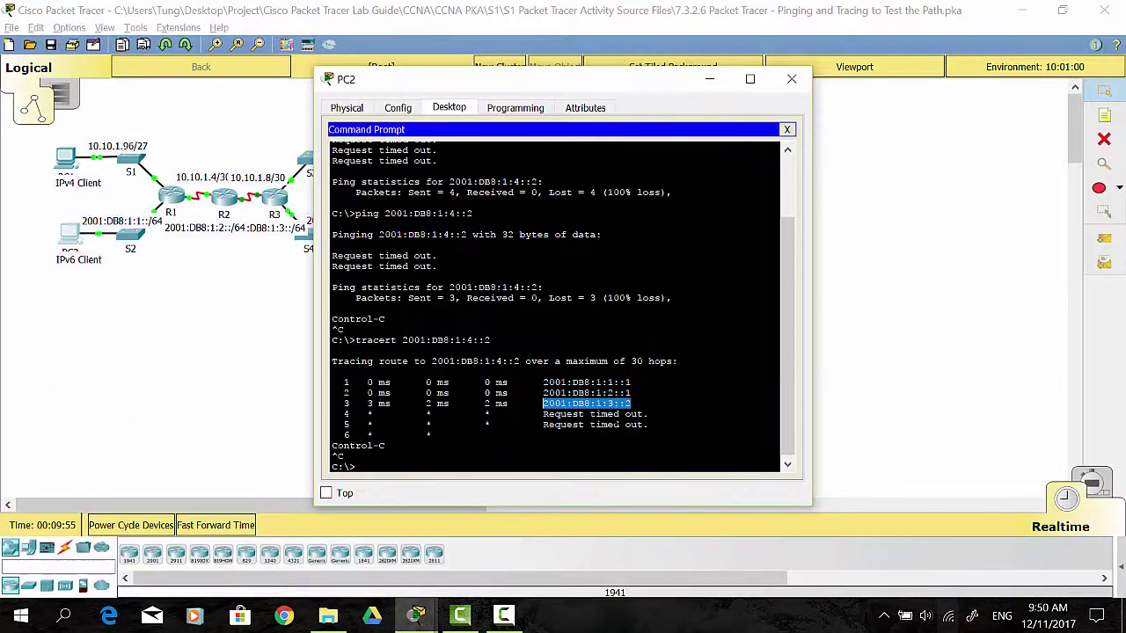
Open router R3's command line and enter global configuration mode from privileged EXEC mode.
{"action": "left_click", "coordinate": [164, 293]}
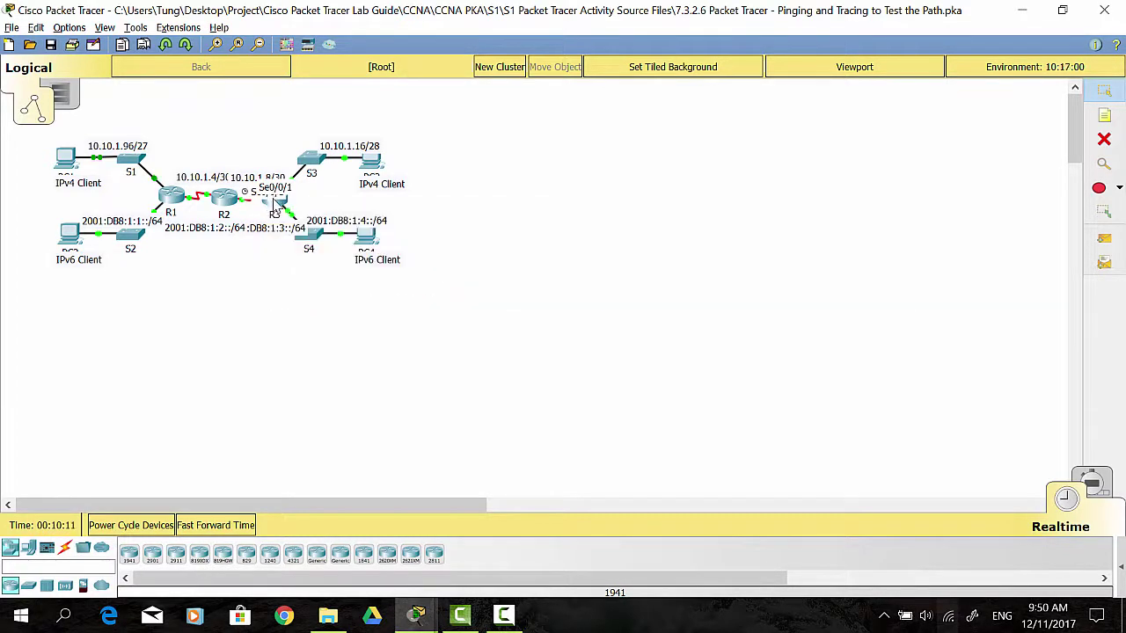
{"action": "mouse_move", "coordinate": [275, 210]}
{"action": "left_click", "coordinate": [275, 211]}
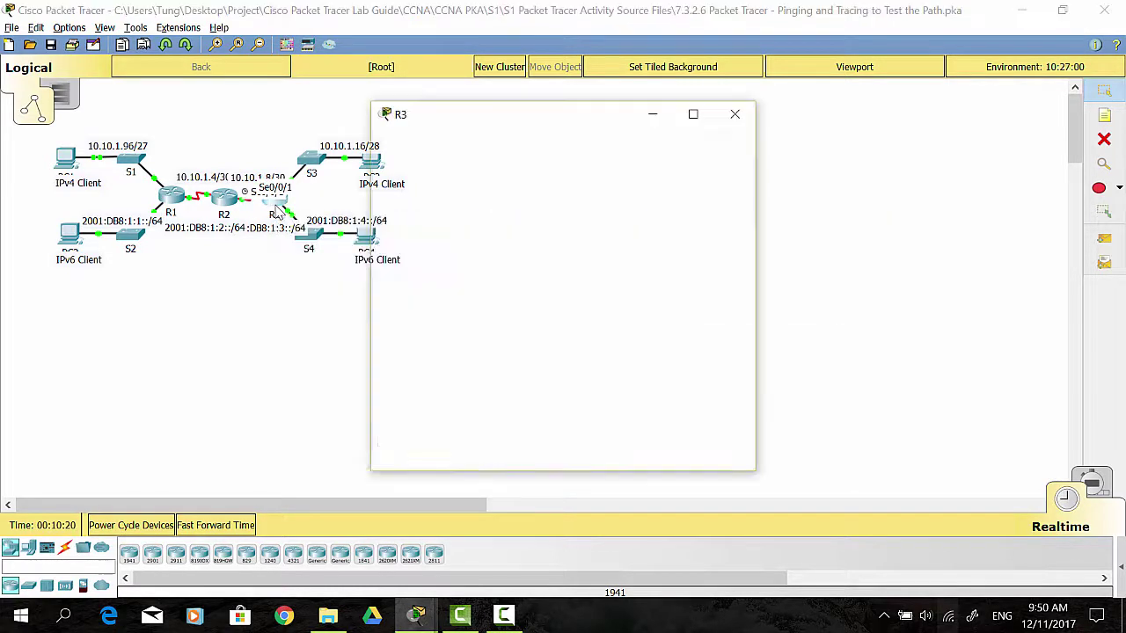
{"action": "left_click", "coordinate": [497, 143]}
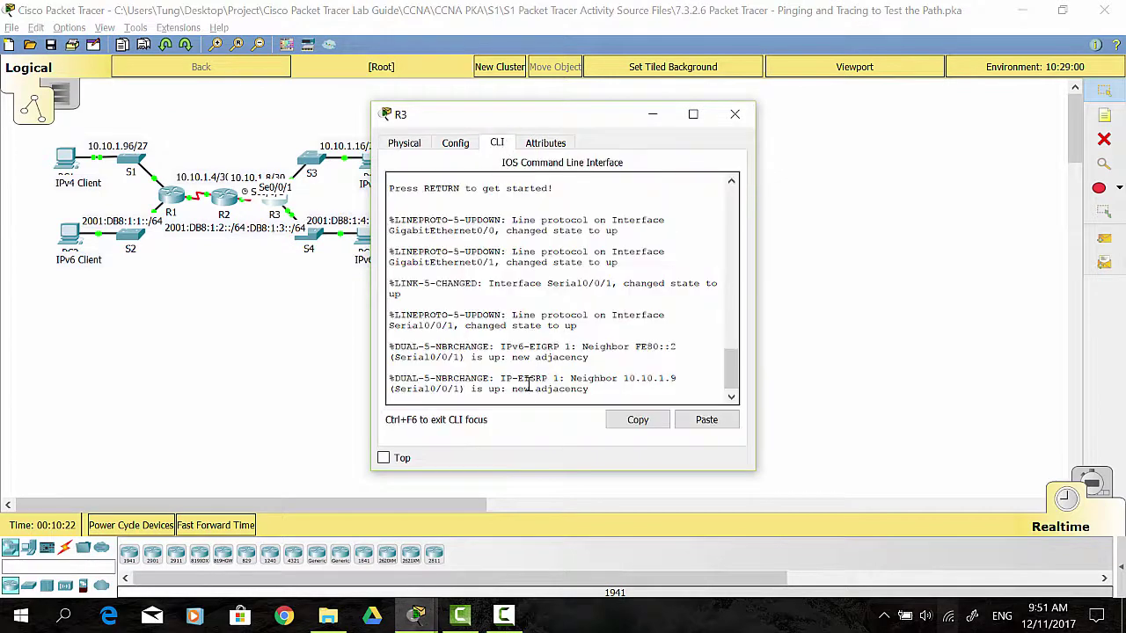
{"action": "key", "text": "Return"}
{"action": "key", "text": "Return"}
{"action": "type", "text": "en"}
{"action": "key", "text": "Return"}
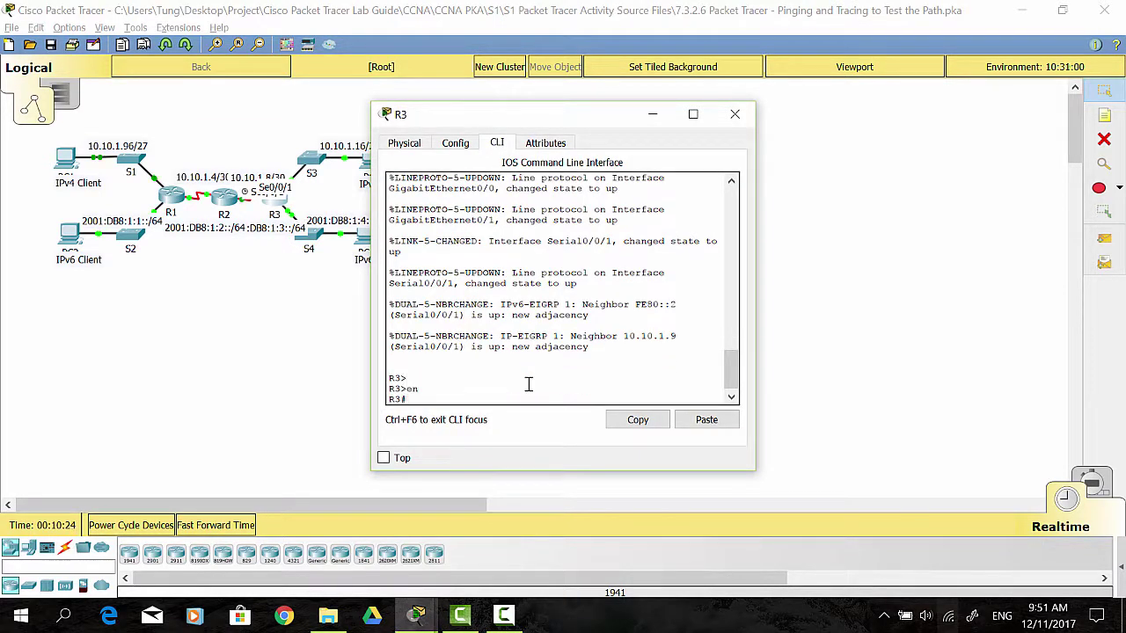
{"action": "type", "text": "conf t"}
{"action": "key", "text": "Return"}
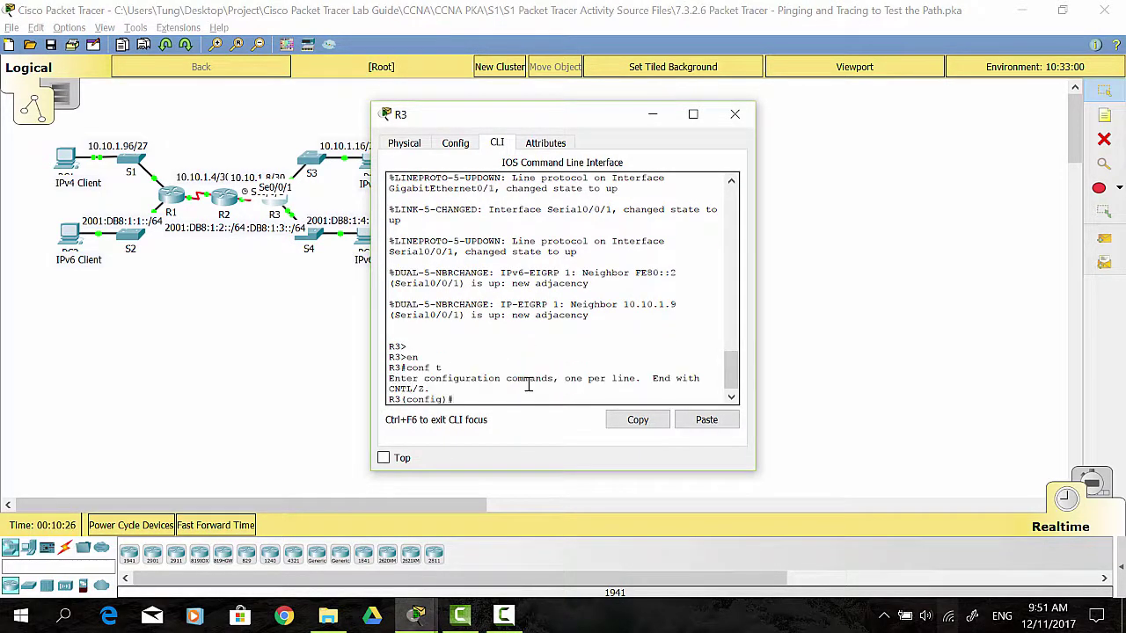
Restart R3's serial interface s0/0/1 by shutting it down and enabling it again with no shut.
{"action": "type", "text": "int s0/0/1"}
{"action": "key", "text": "Return"}
{"action": "type", "text": "sh"}
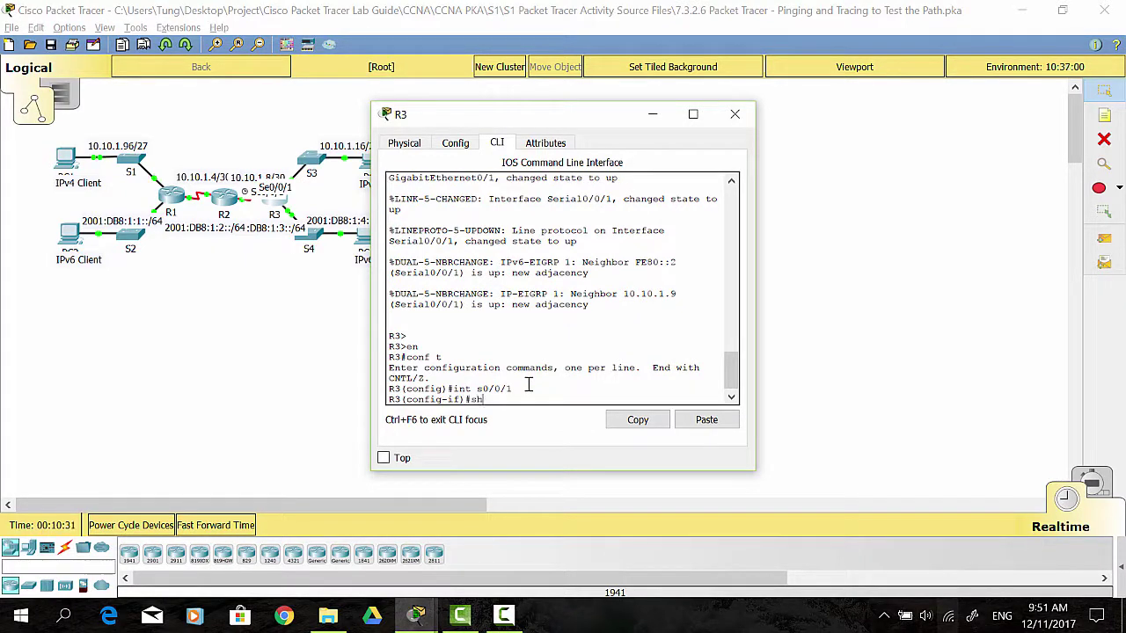
{"action": "type", "text": "ut"}
{"action": "key", "text": "Return"}
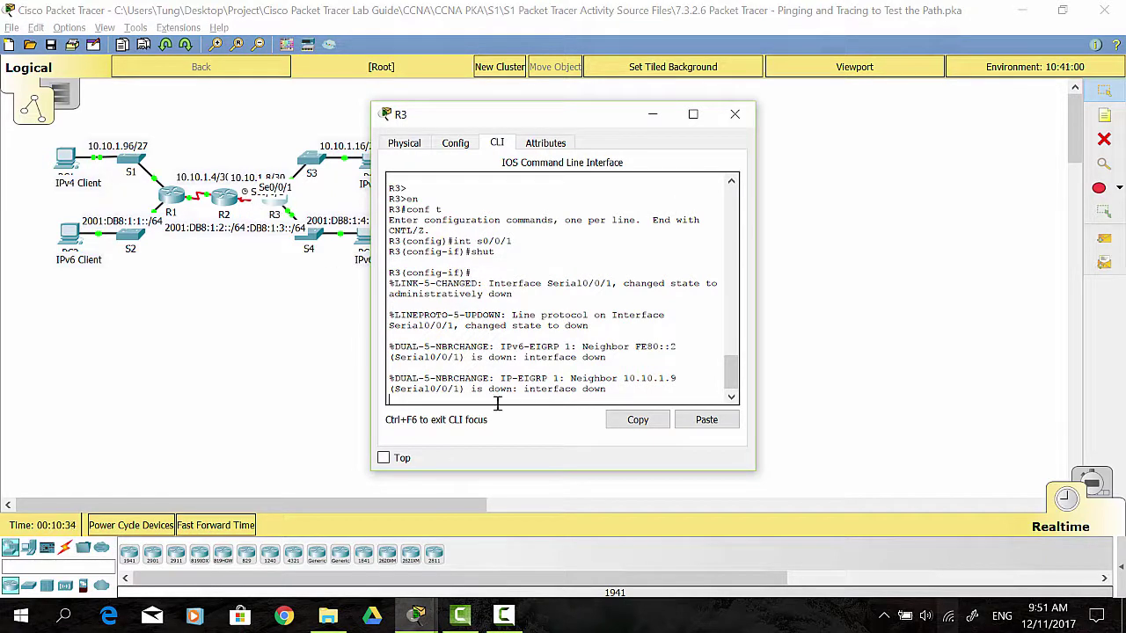
{"action": "key", "text": "Return"}
{"action": "key", "text": "Up"}
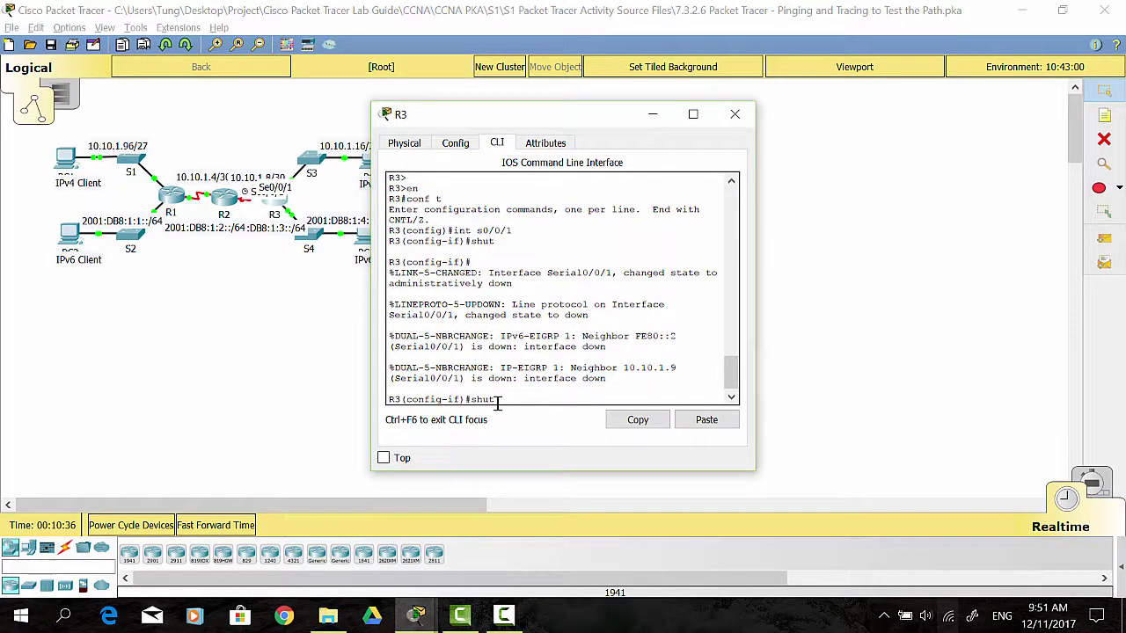
{"action": "type", "text": "no"}
{"action": "key", "text": "Return"}
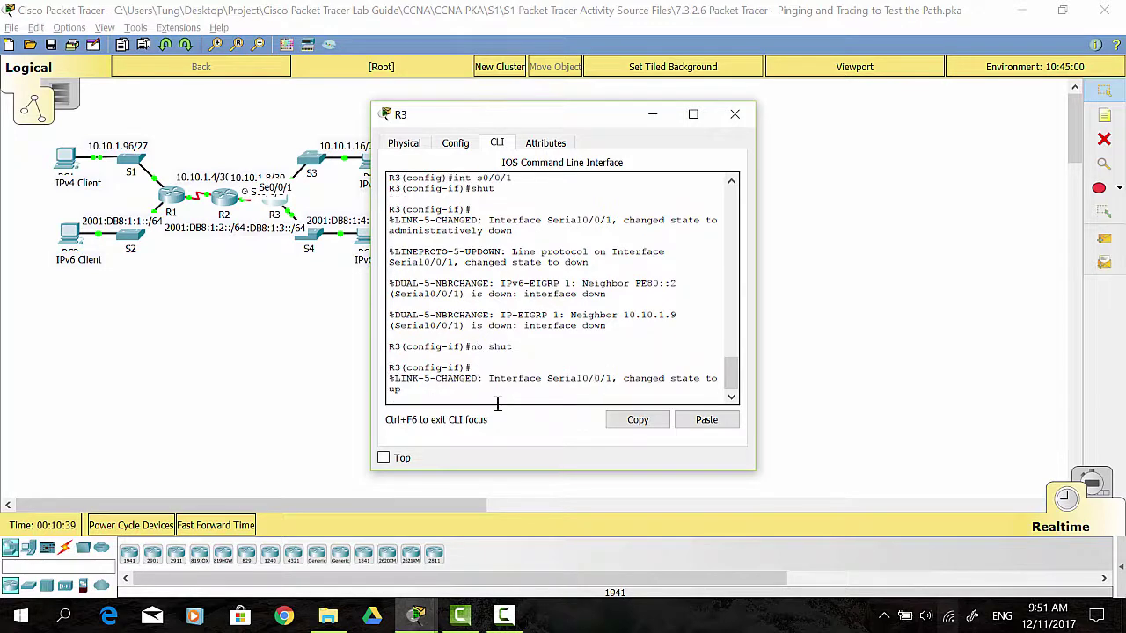
{"action": "key", "text": "Return"}
{"action": "key", "text": "Return"}
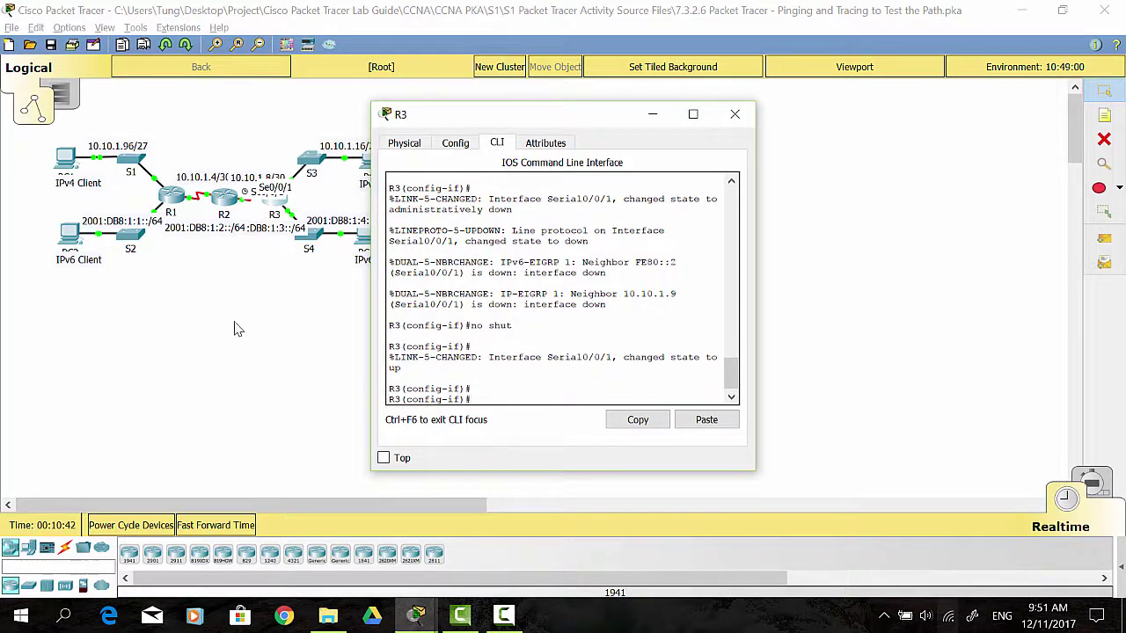
{"action": "left_click", "coordinate": [504, 615]}
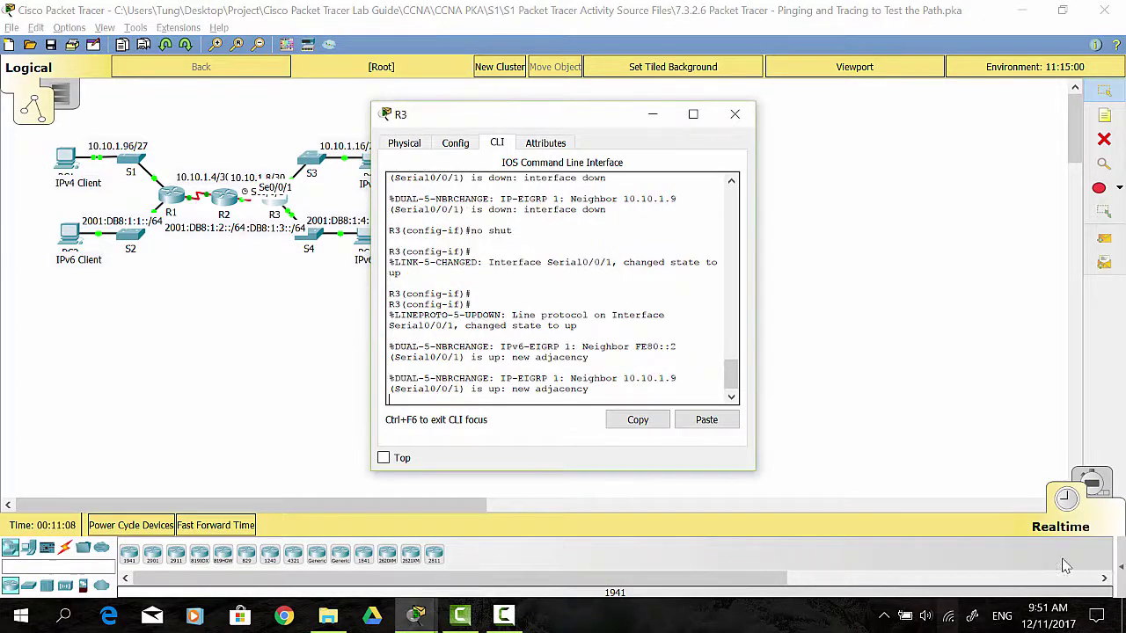
{"action": "left_click", "coordinate": [547, 395]}
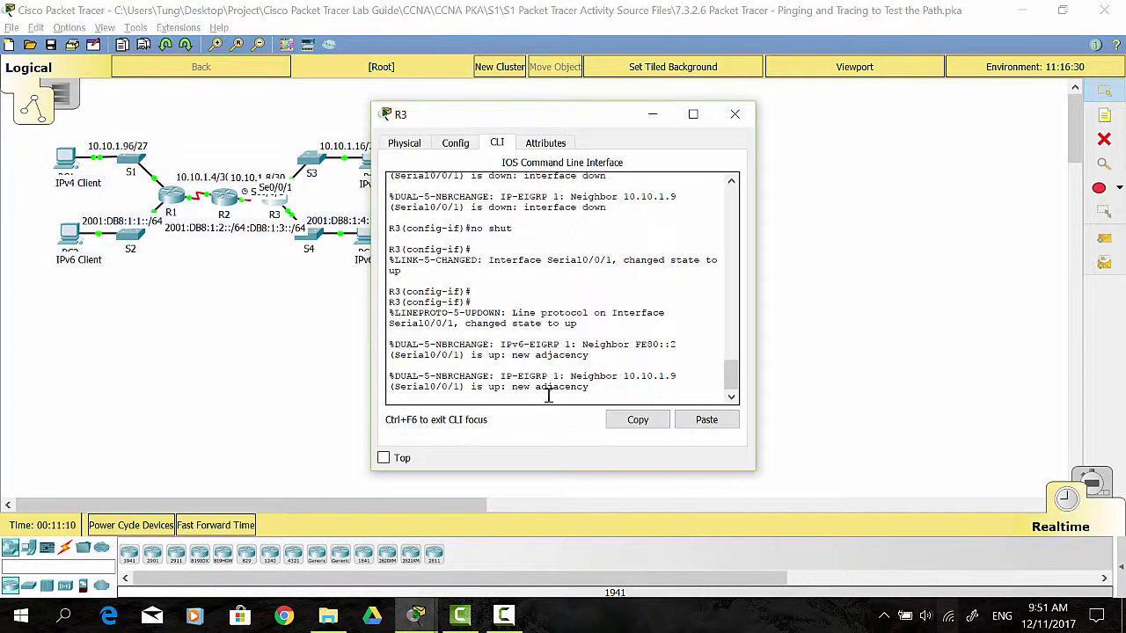
{"action": "key", "text": "Return"}
{"action": "key", "text": "Return"}
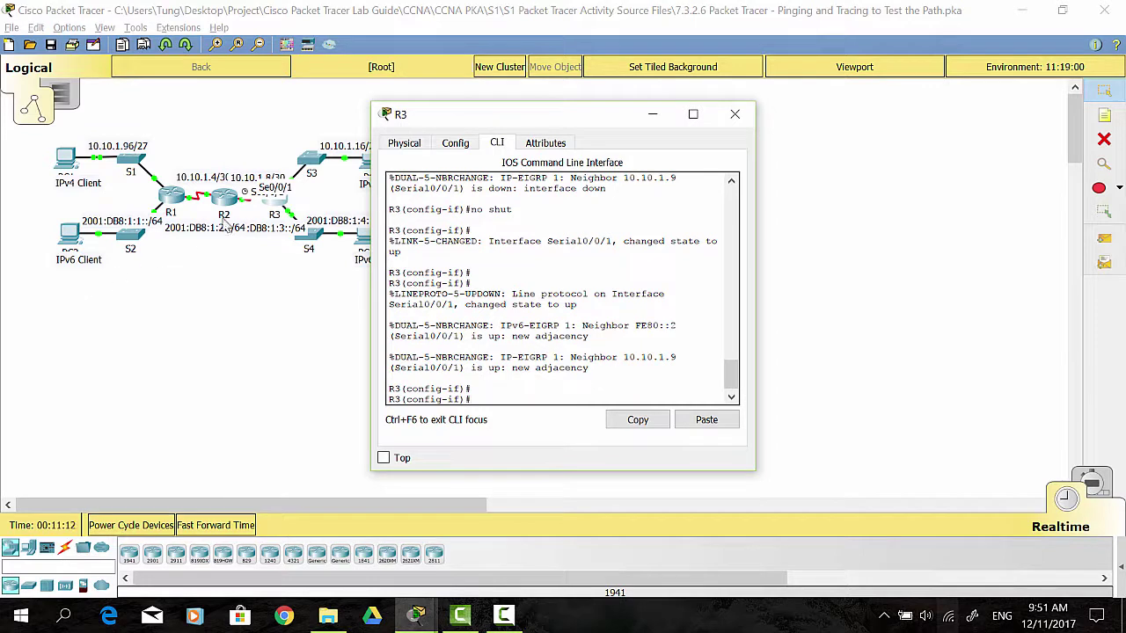
Ping R3's serial address 2001:DB8:1:3::2 from PC2's Command Prompt.
{"action": "left_click", "coordinate": [58, 220]}
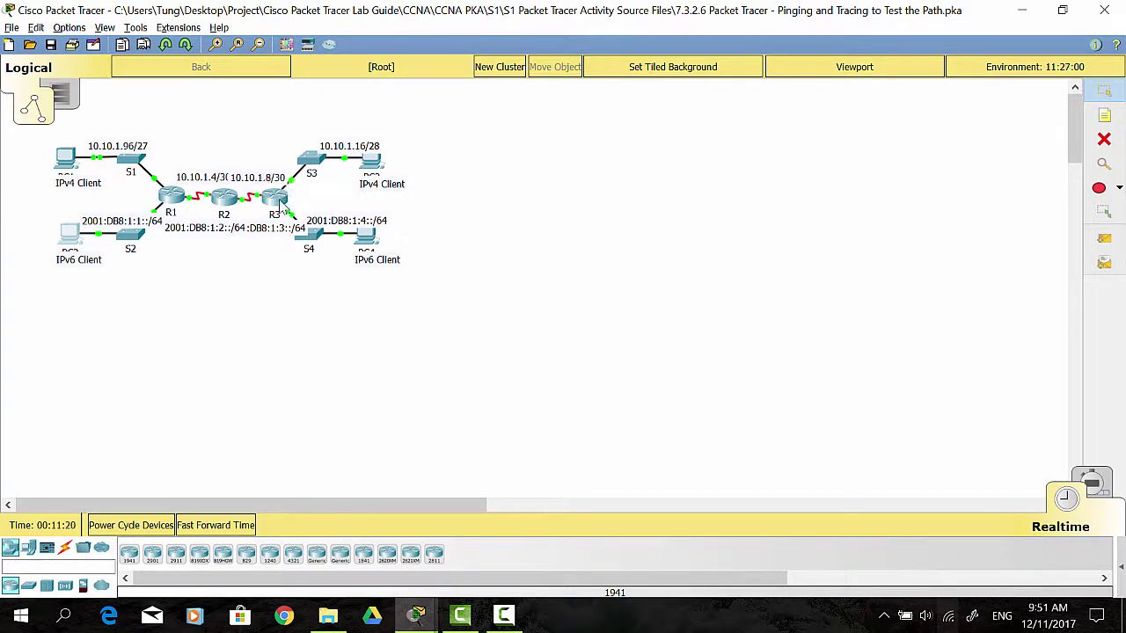
{"action": "left_click", "coordinate": [70, 237]}
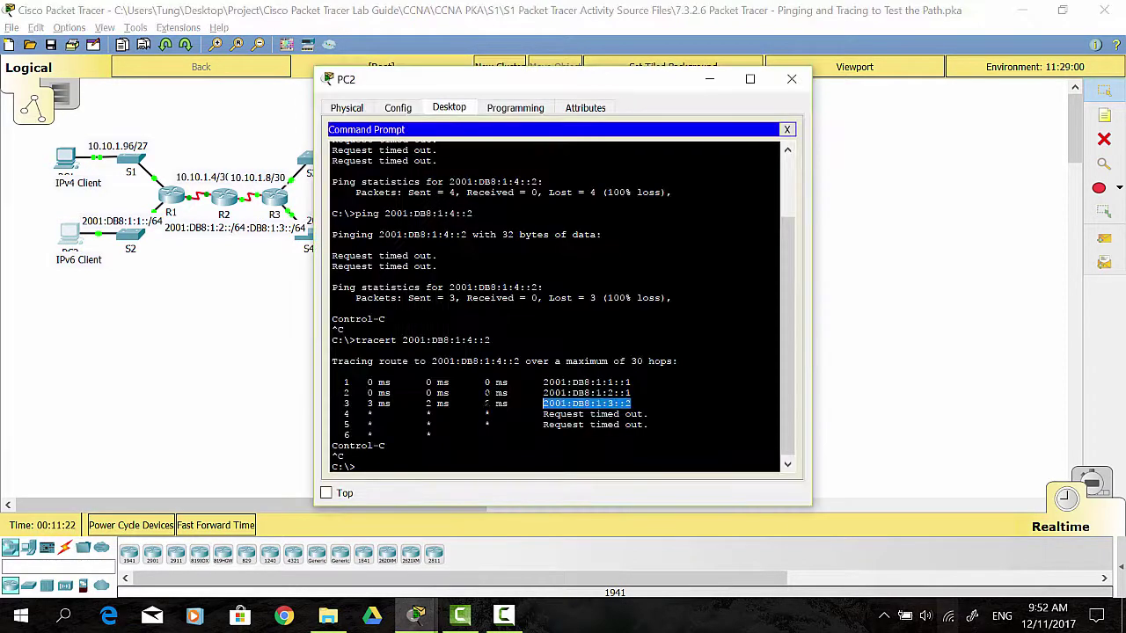
{"action": "left_click", "coordinate": [381, 471]}
{"action": "type", "text": "ping"}
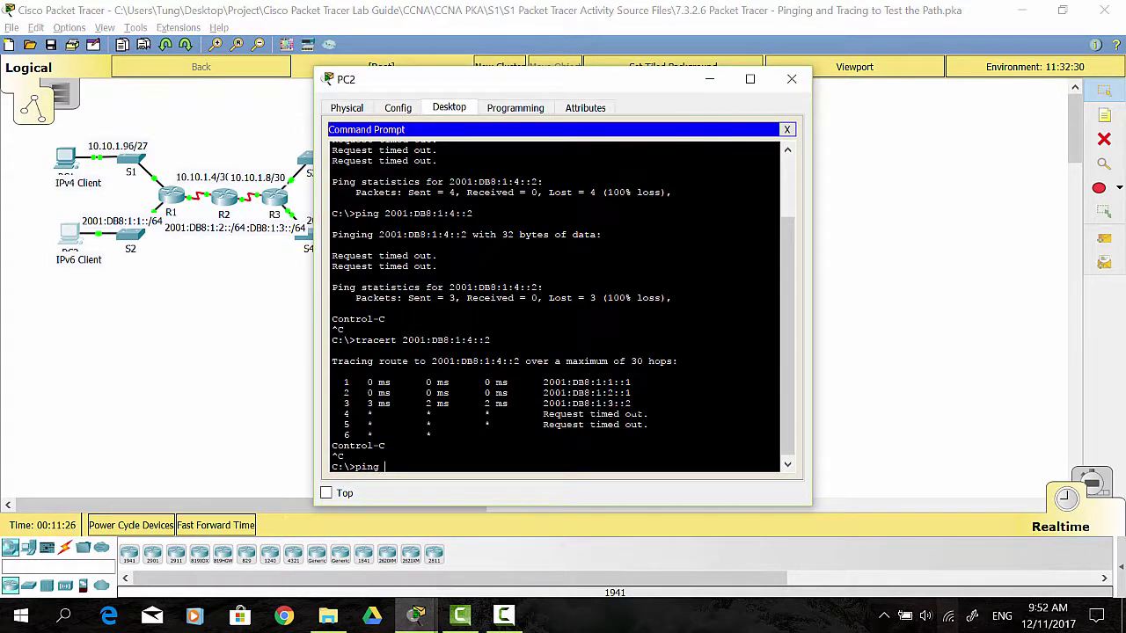
{"action": "left_click_drag", "start_coordinate": [631, 404], "coordinate": [542, 403]}
{"action": "key", "text": "ctrl+c"}
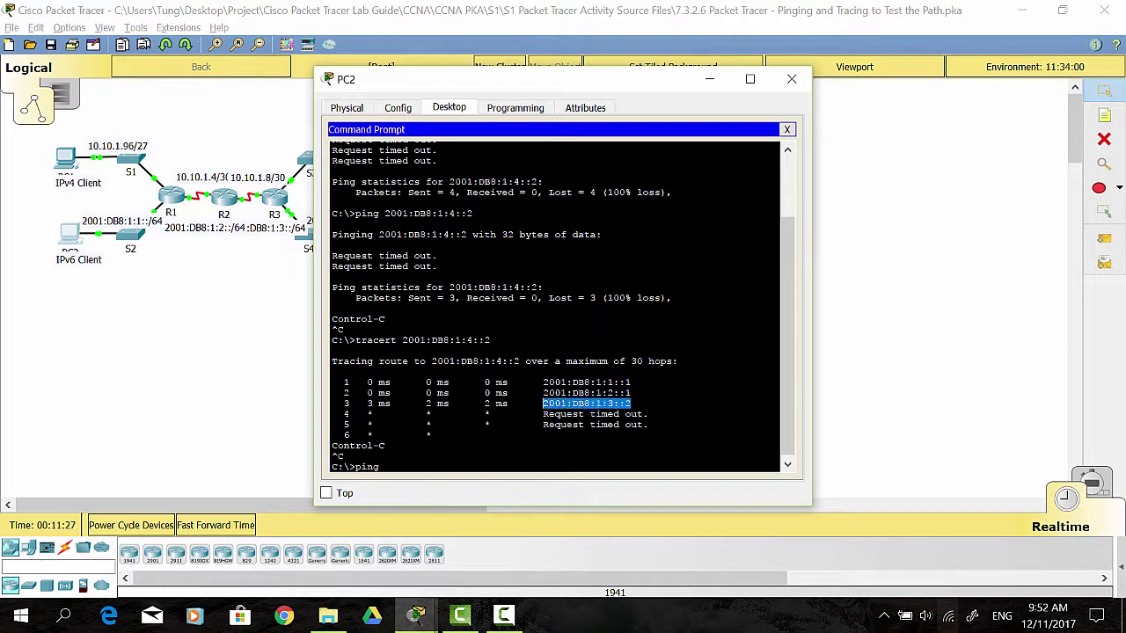
{"action": "right_click", "coordinate": [558, 406]}
{"action": "left_click", "coordinate": [607, 414]}
{"action": "left_click", "coordinate": [394, 469]}
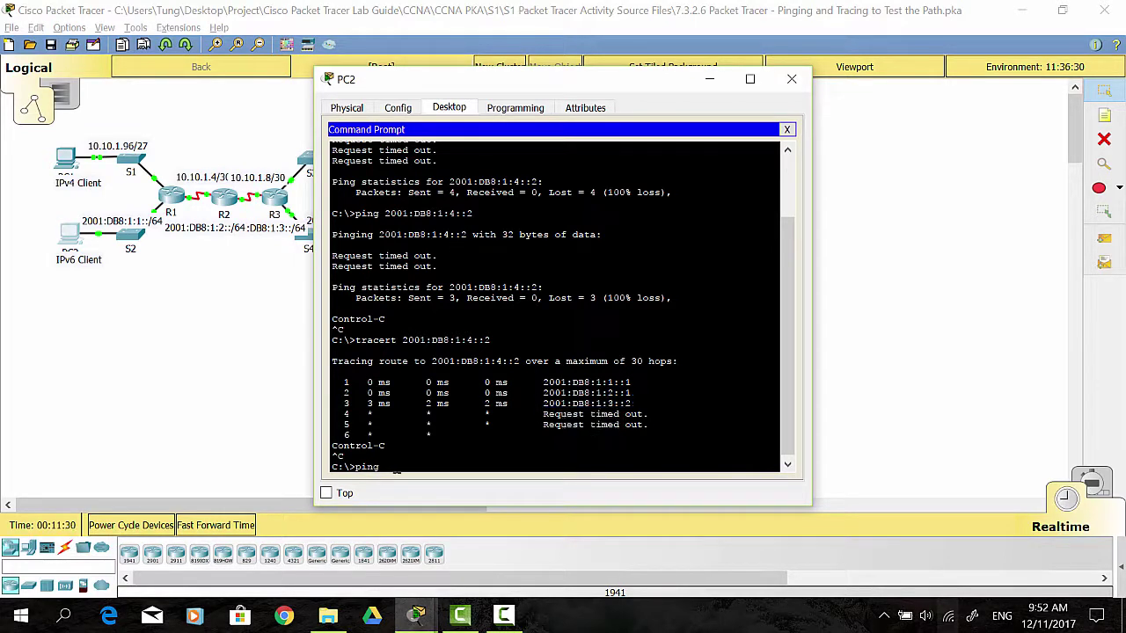
{"action": "right_click", "coordinate": [395, 469]}
{"action": "left_click", "coordinate": [432, 495]}
{"action": "key", "text": "Return"}
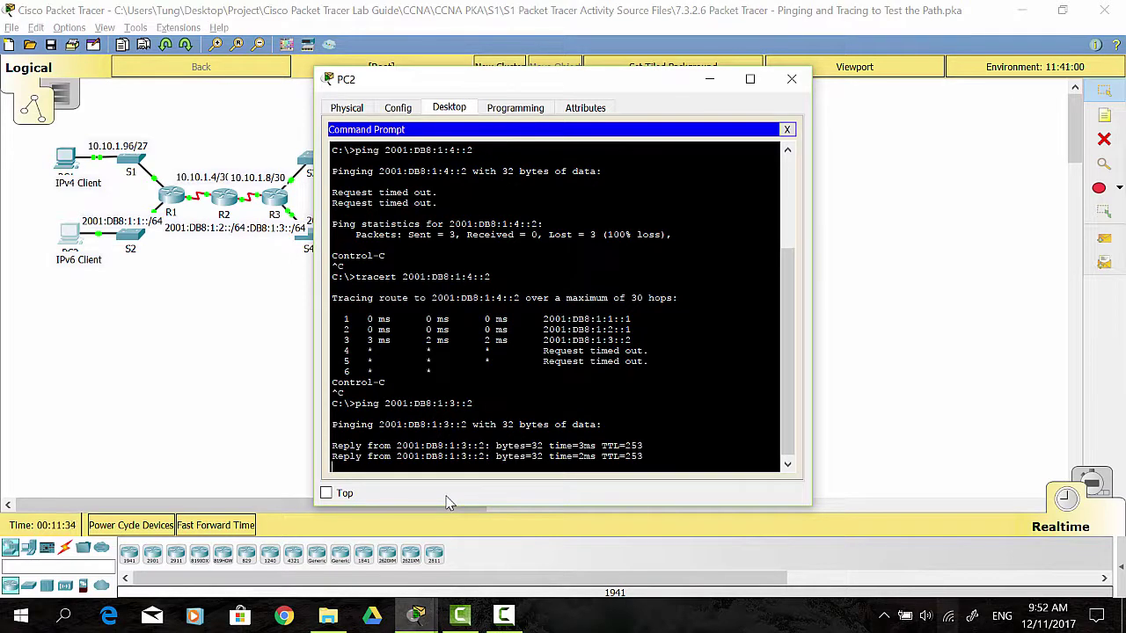
Check the activity's Addressing Table for R3's interfaces and its link-local address.
{"action": "left_click", "coordinate": [243, 347]}
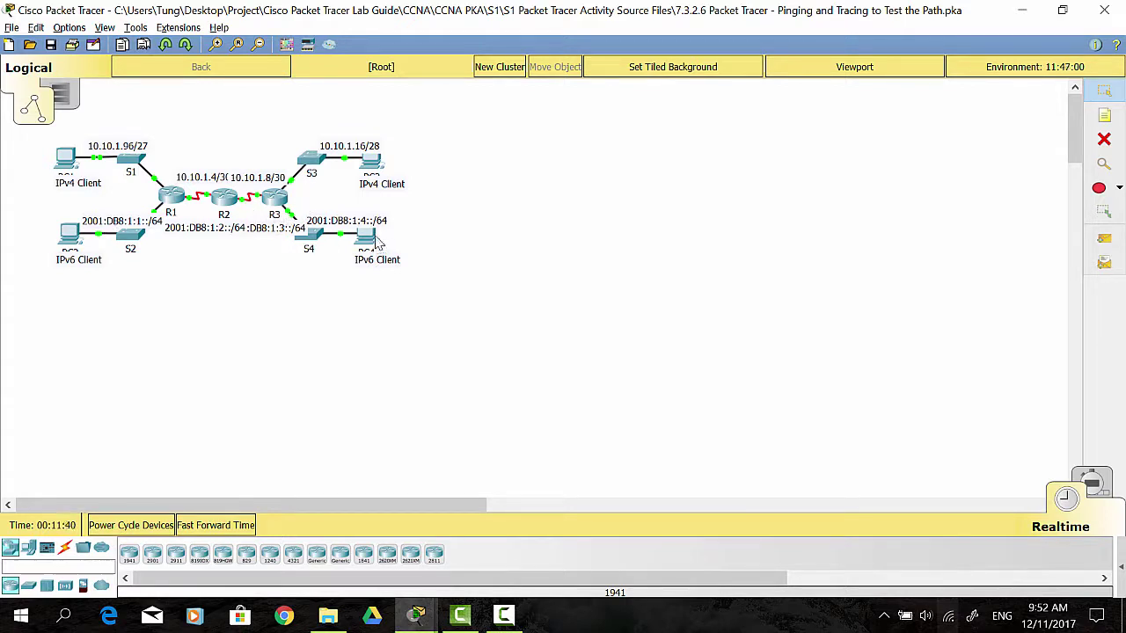
{"action": "mouse_move", "coordinate": [367, 244]}
{"action": "mouse_move", "coordinate": [417, 616]}
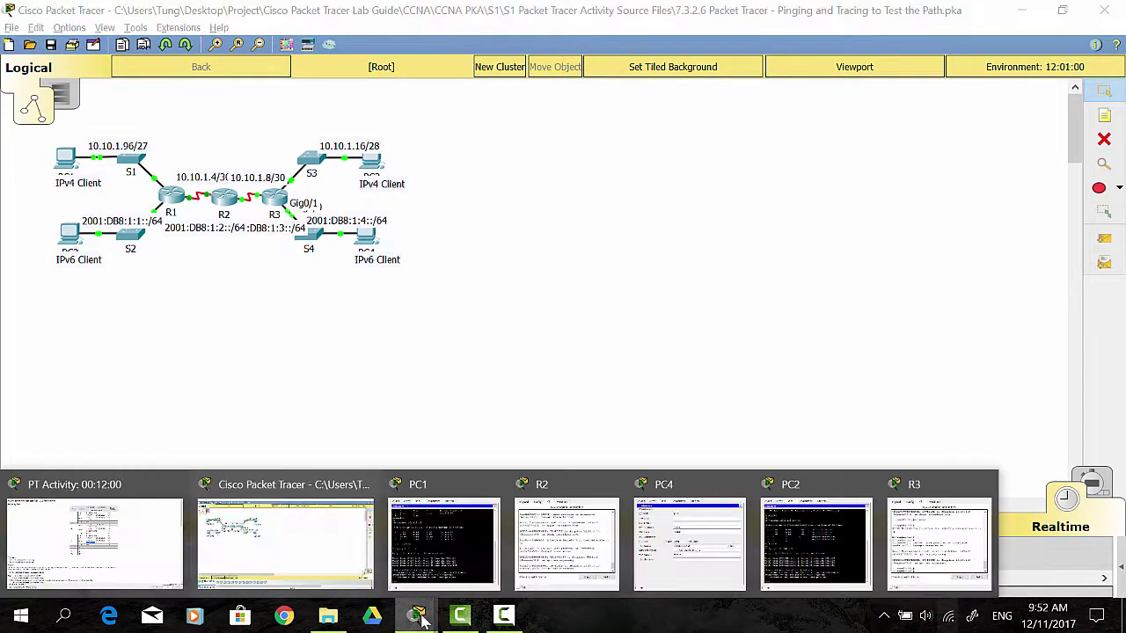
{"action": "left_click", "coordinate": [118, 549]}
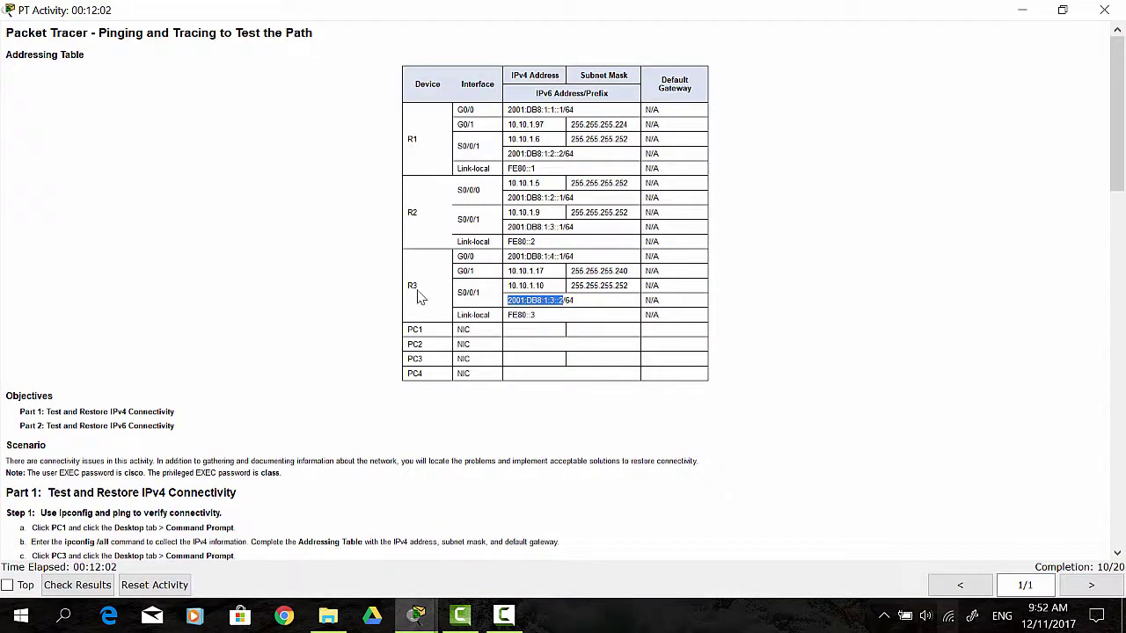
{"action": "left_click_drag", "start_coordinate": [421, 293], "coordinate": [397, 280]}
{"action": "left_click", "coordinate": [483, 308]}
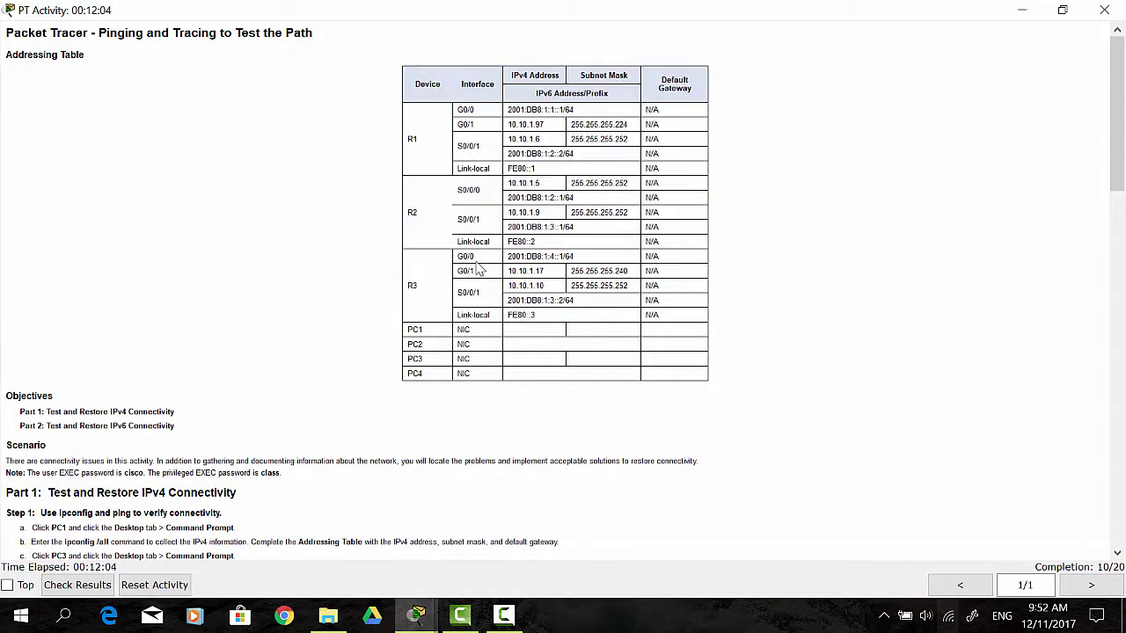
{"action": "left_click_drag", "start_coordinate": [480, 271], "coordinate": [456, 271]}
{"action": "left_click_drag", "start_coordinate": [458, 315], "coordinate": [510, 318]}
{"action": "left_click", "coordinate": [1022, 14]}
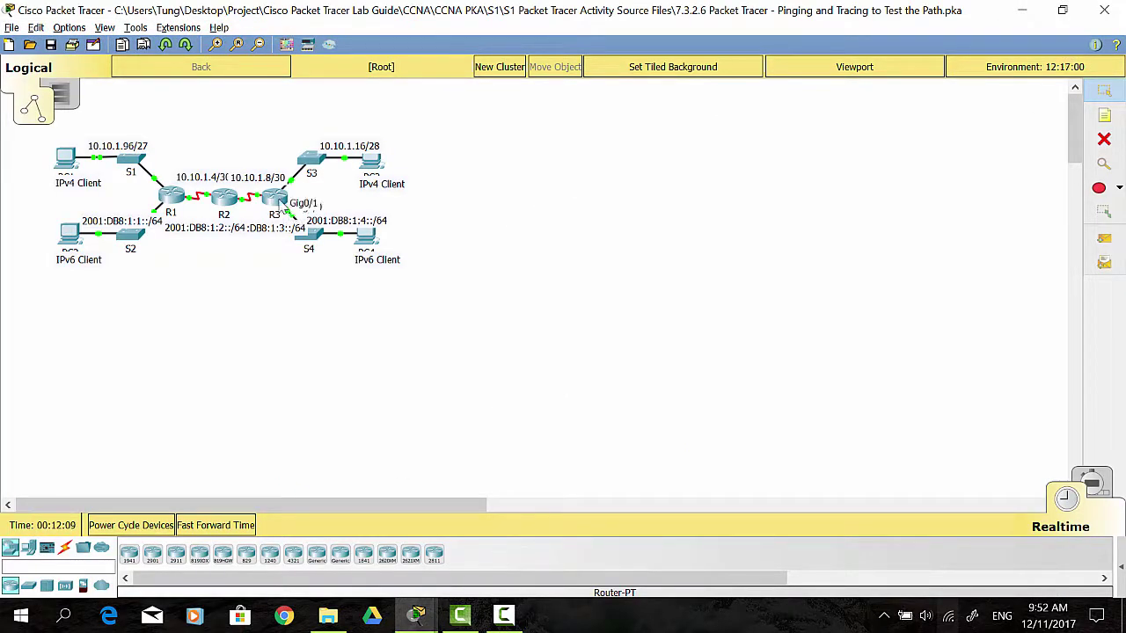
List R3's IPv6 interface summary with do show ipv6 int bri and examine the GigabitEthernet0/1 entry.
{"action": "left_click", "coordinate": [277, 200]}
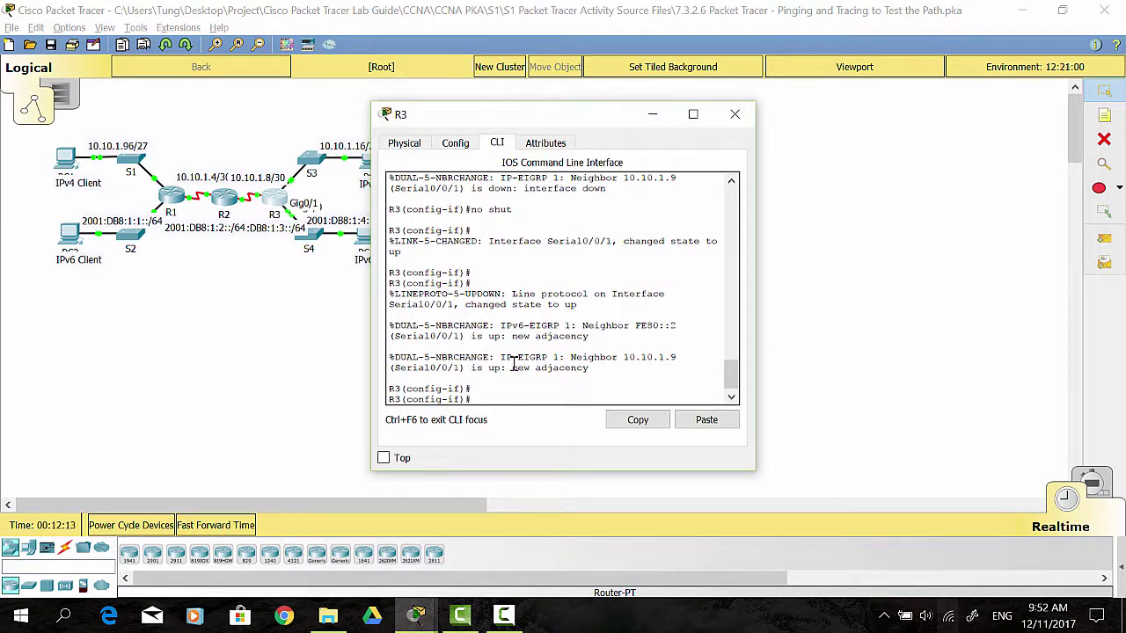
{"action": "type", "text": "do show ipv6 int br"}
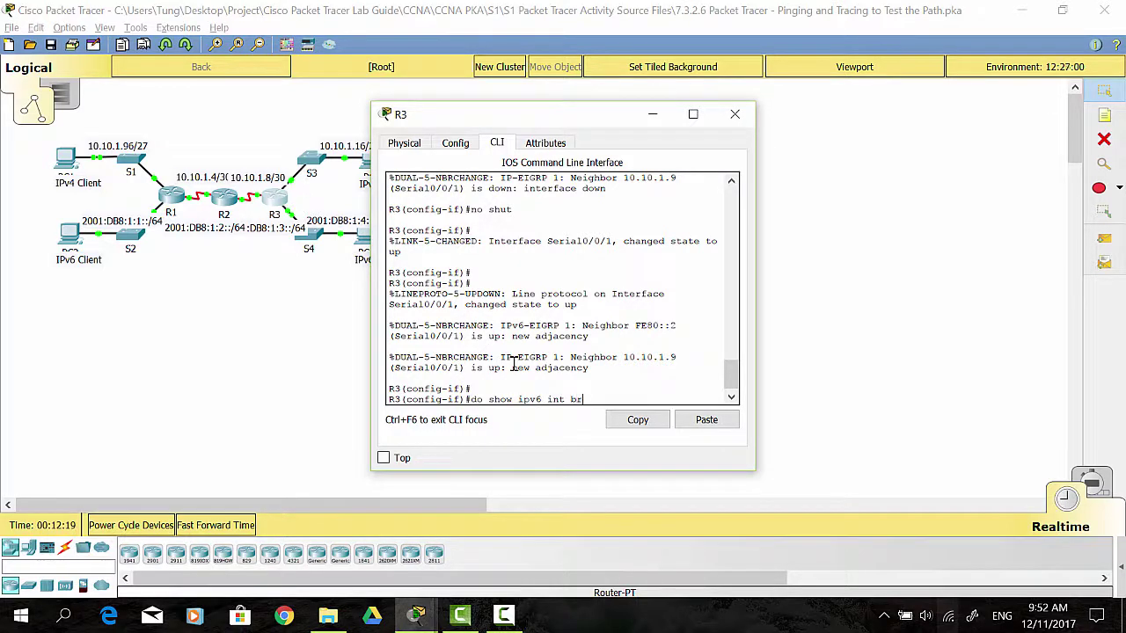
{"action": "type", "text": "i"}
{"action": "key", "text": "Return"}
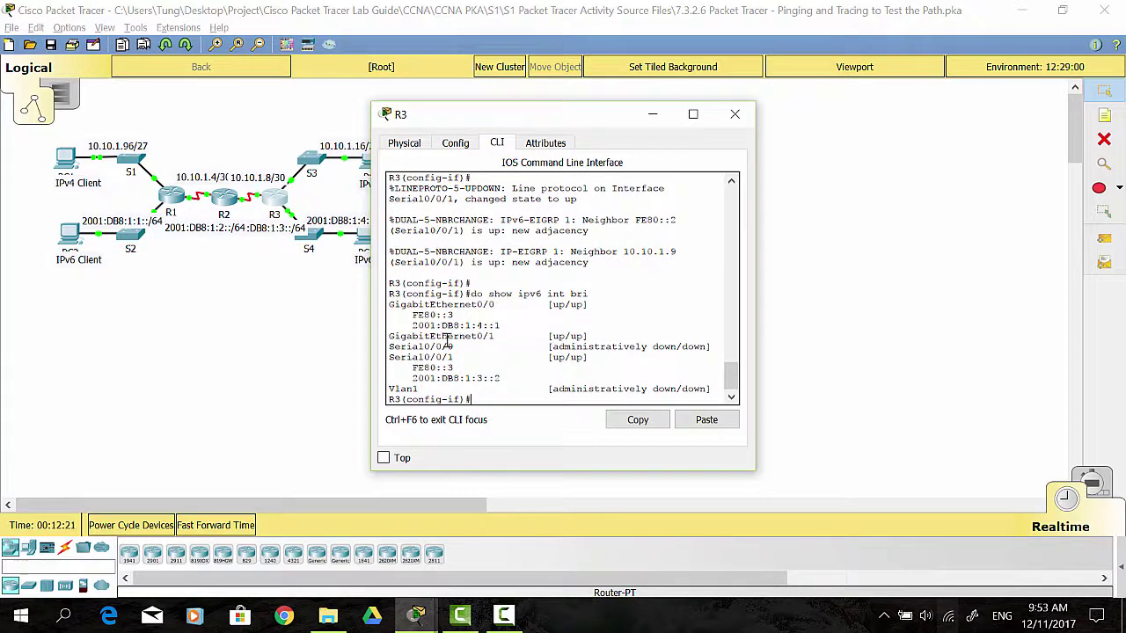
{"action": "left_click_drag", "start_coordinate": [391, 342], "coordinate": [596, 336]}
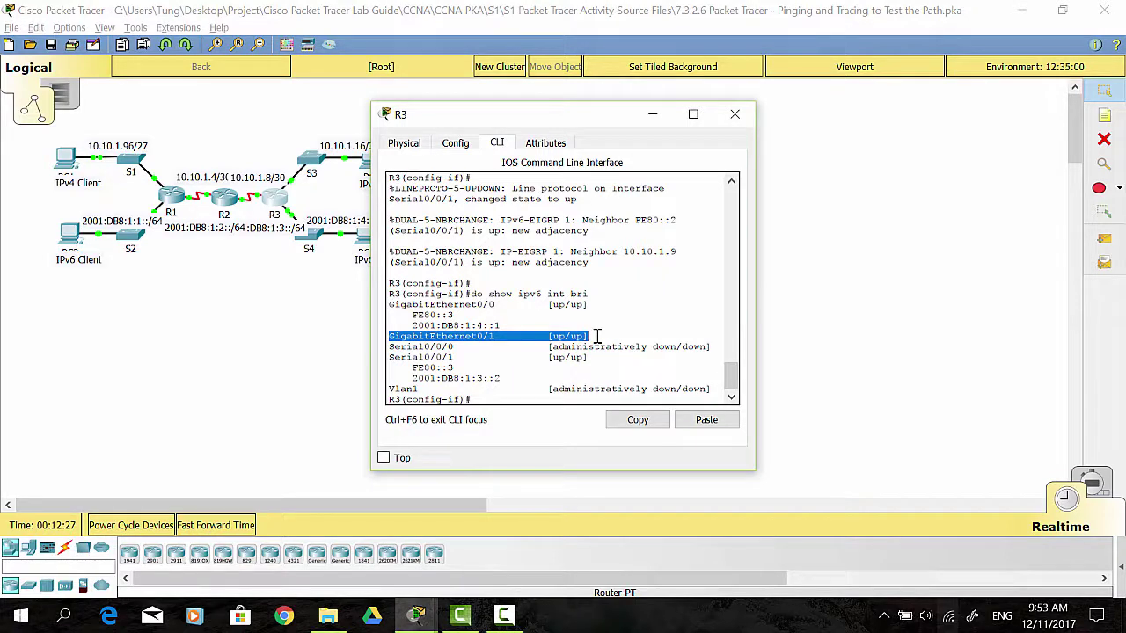
{"action": "left_click", "coordinate": [512, 398]}
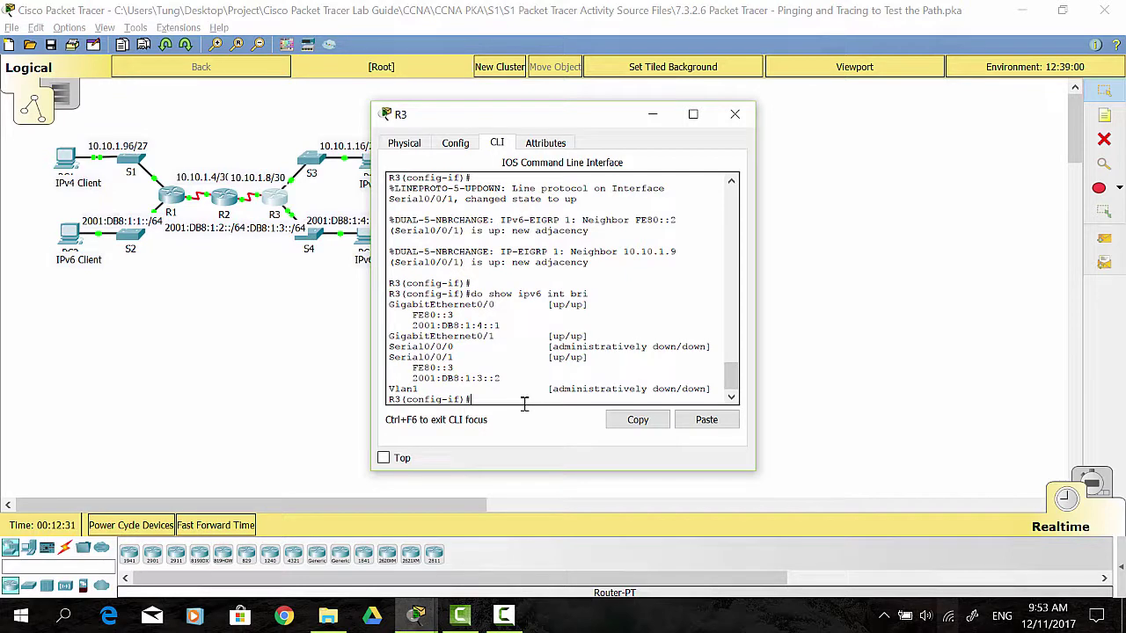
Assign the link-local address fe80::3 to R3's current serial interface with ipv6 add fe80::3 link-local.
{"action": "type", "text": "ip"}
{"action": "type", "text": "v6 fe80"}
{"action": "type", "text": "::3"}
{"action": "type", "text": "add "}
{"action": "type", "text": " l"}
{"action": "type", "text": "ink"}
{"action": "key", "text": "Tab"}
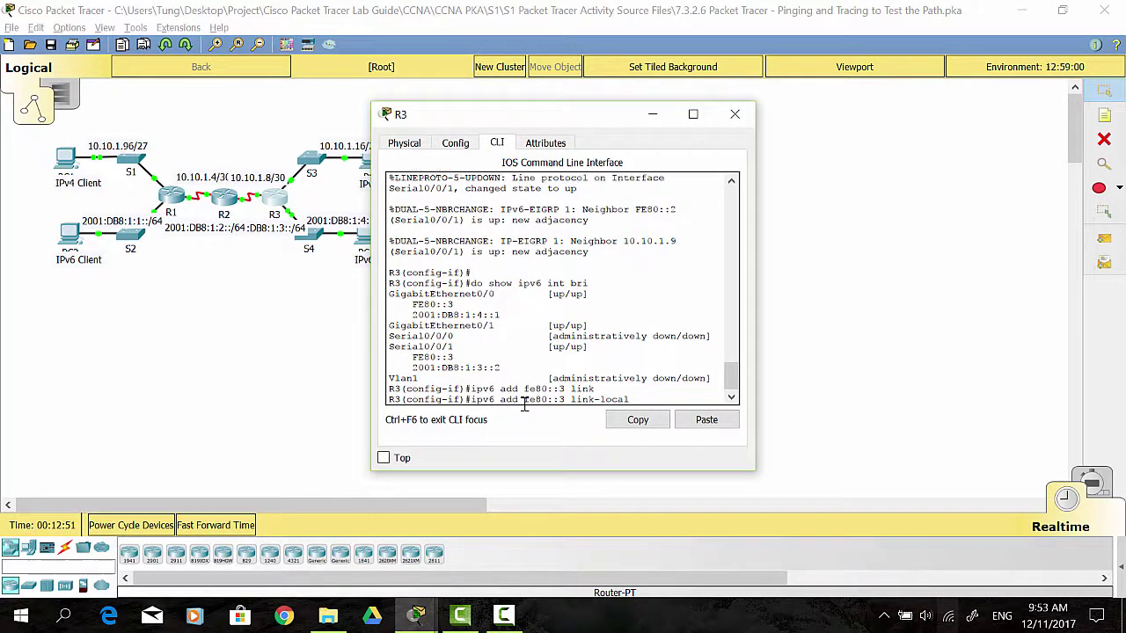
{"action": "key", "text": "Return"}
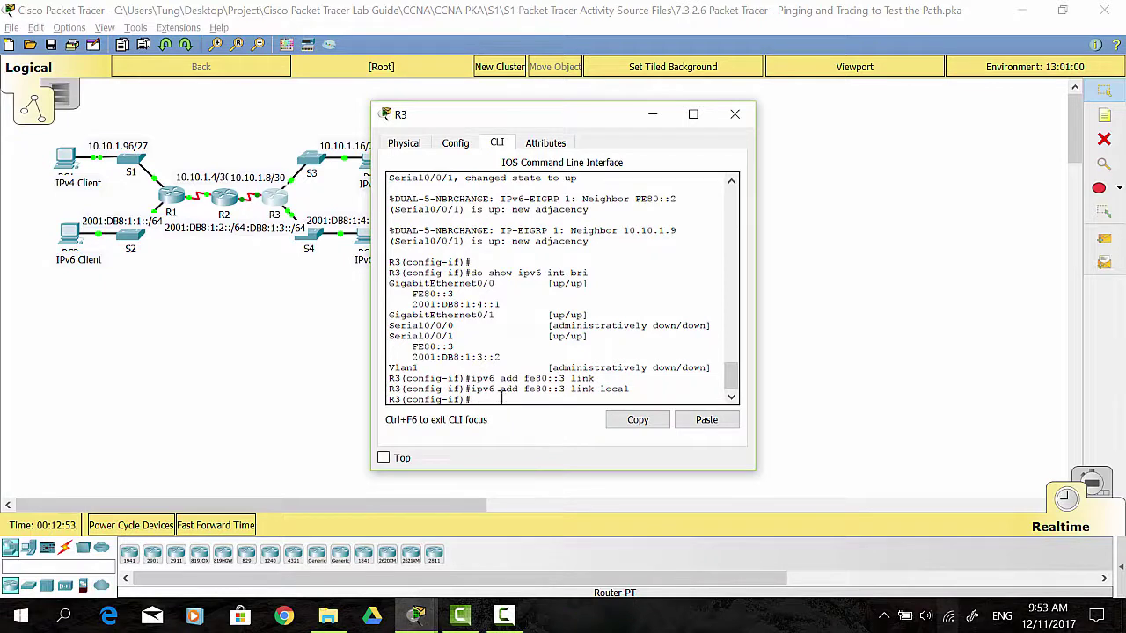
Reopen R3's command line and rerun do show ipv6 int bri to check the GigabitEthernet0/1 and Serial0/0/1 addresses.
{"action": "left_click", "coordinate": [291, 327]}
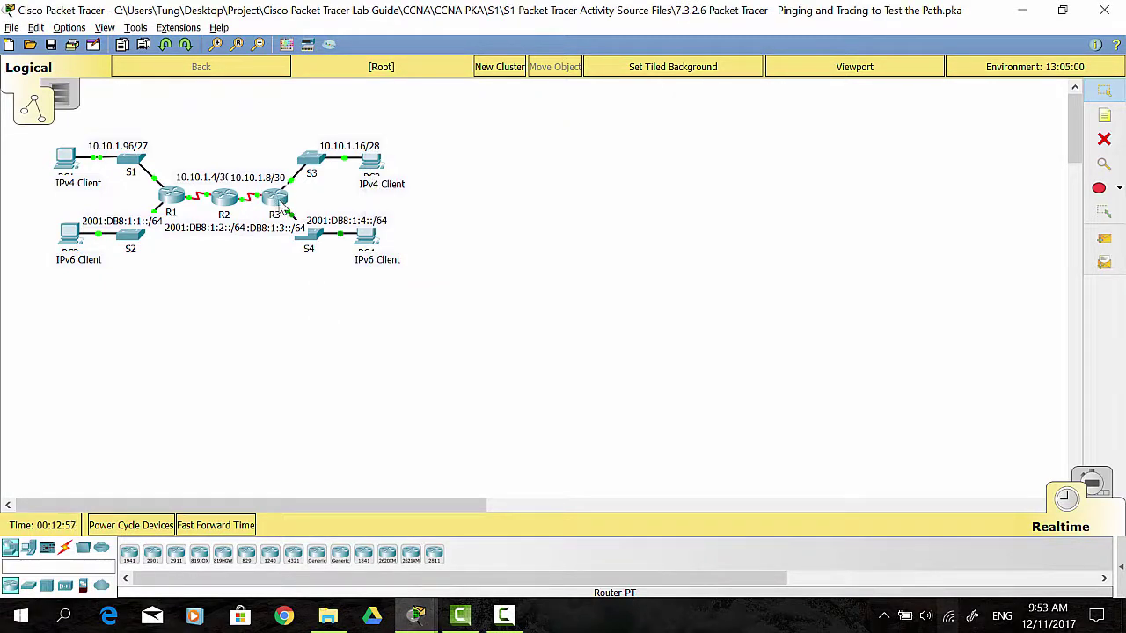
{"action": "left_click", "coordinate": [287, 211]}
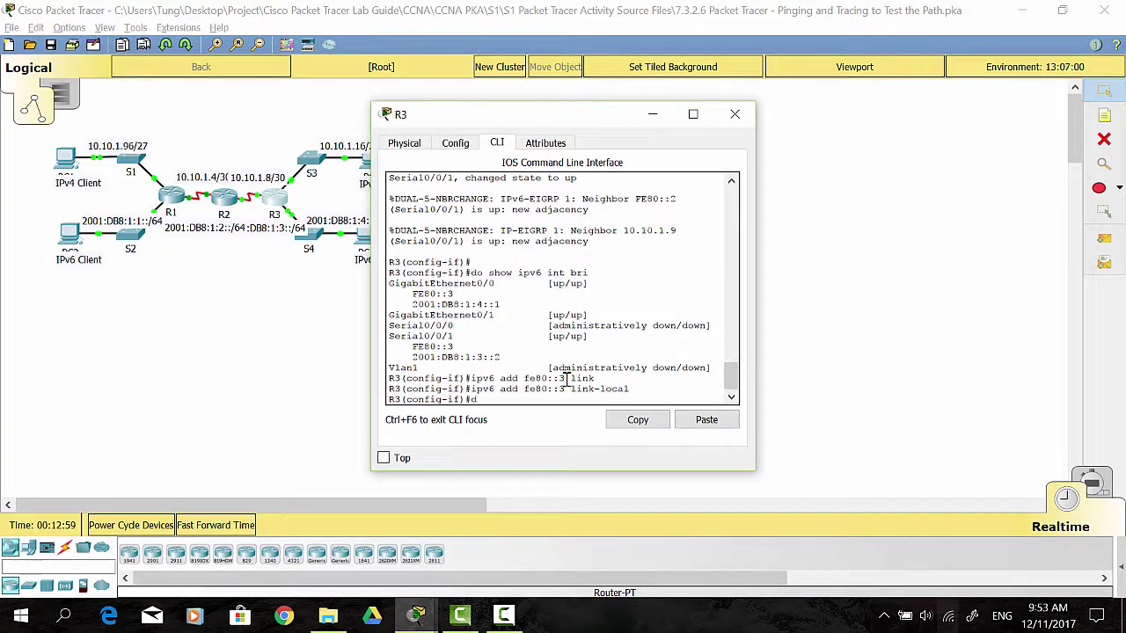
{"action": "type", "text": "do show ipv6 int bri"}
{"action": "key", "text": "Return"}
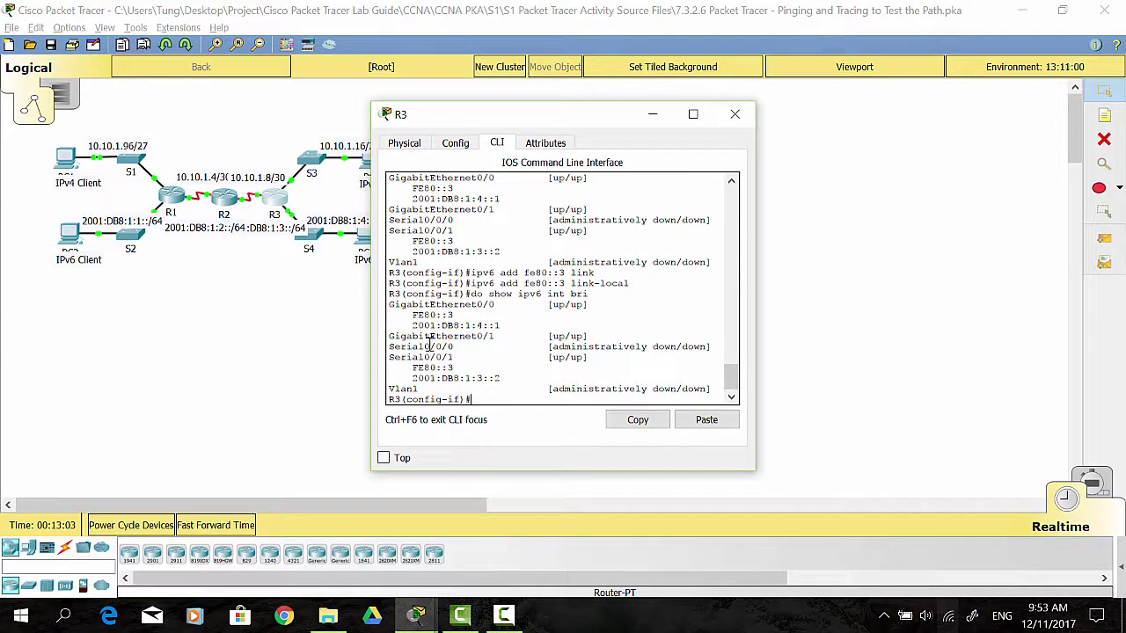
{"action": "left_click_drag", "start_coordinate": [395, 336], "coordinate": [579, 337]}
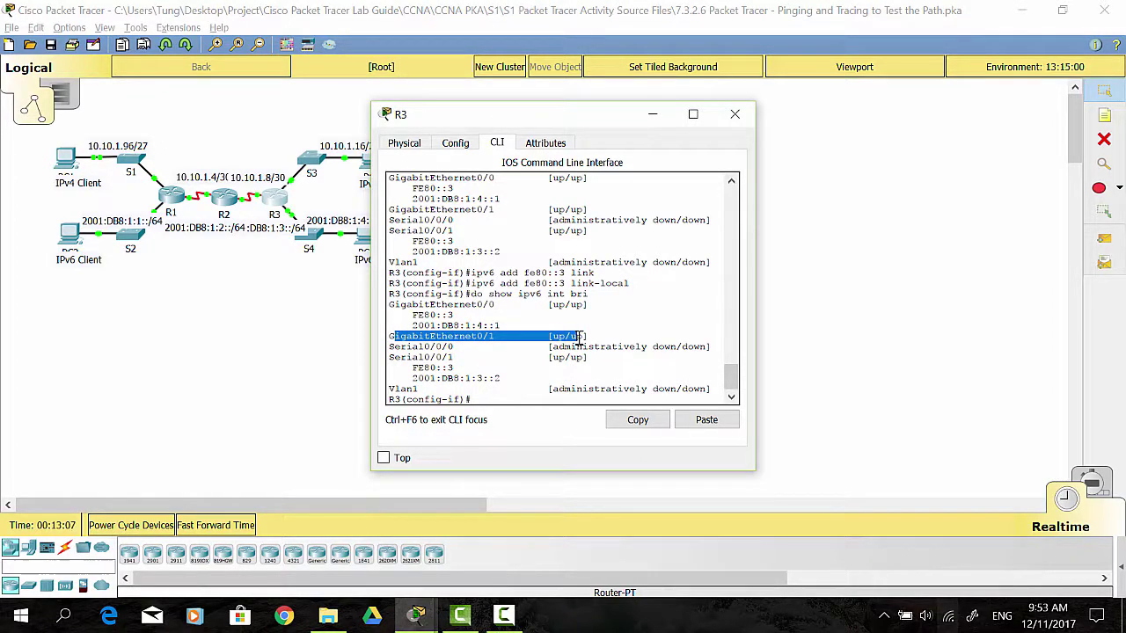
{"action": "left_click", "coordinate": [495, 403]}
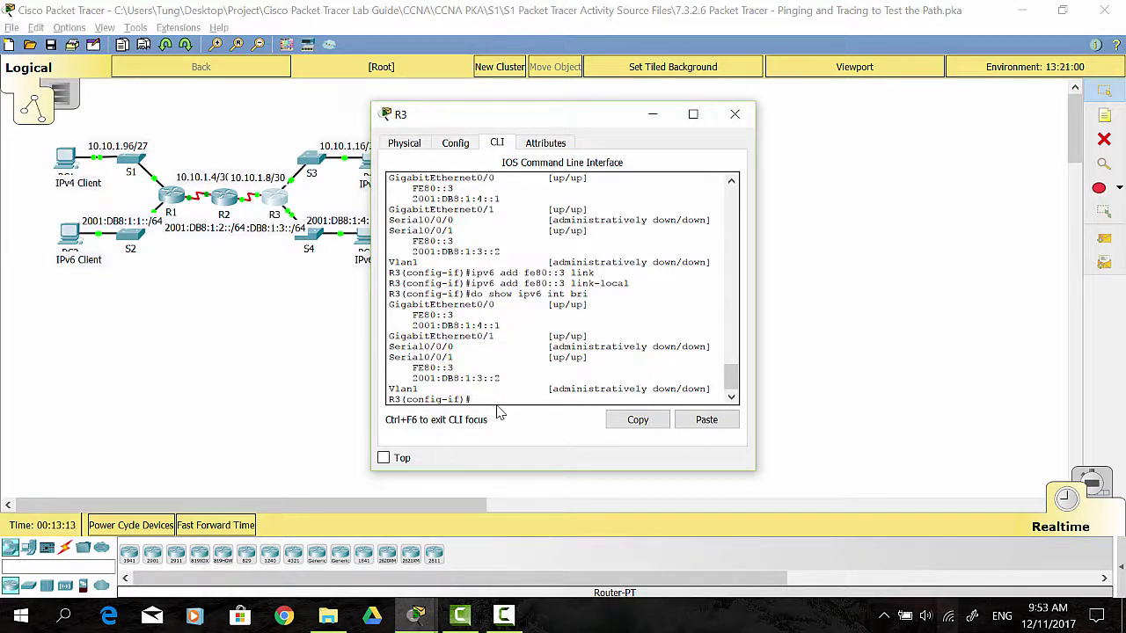
{"action": "left_click_drag", "start_coordinate": [455, 367], "coordinate": [415, 370]}
Remove the link-local address from R3's serial interface with no ipv6 add fe80::3 link.
{"action": "left_click", "coordinate": [506, 392]}
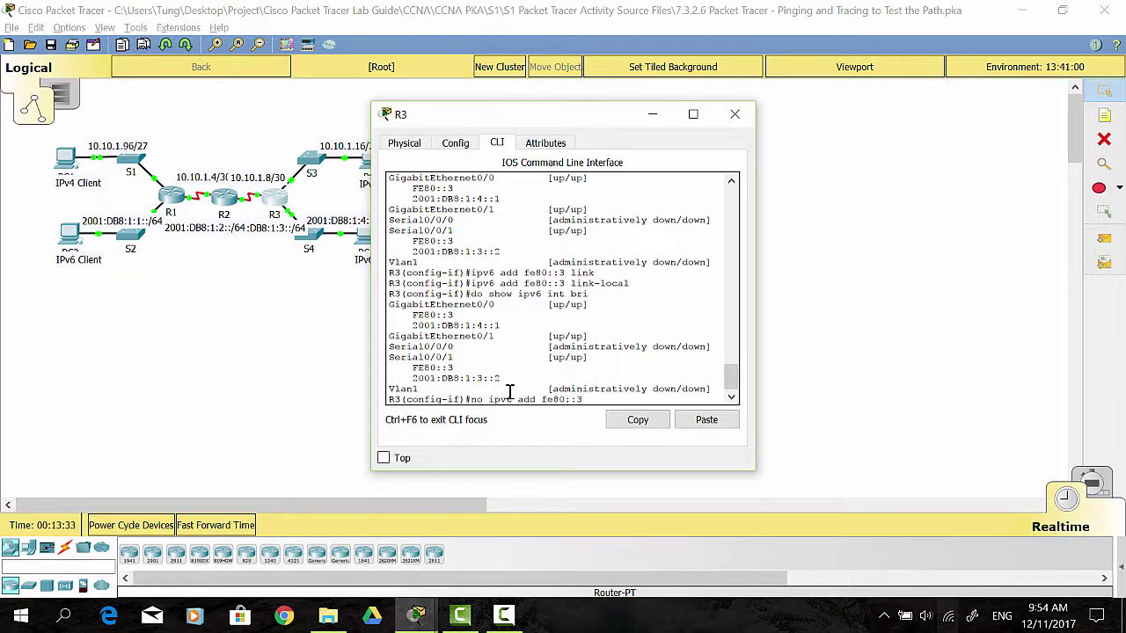
{"action": "type", "text": "link"}
{"action": "key", "text": "Return"}
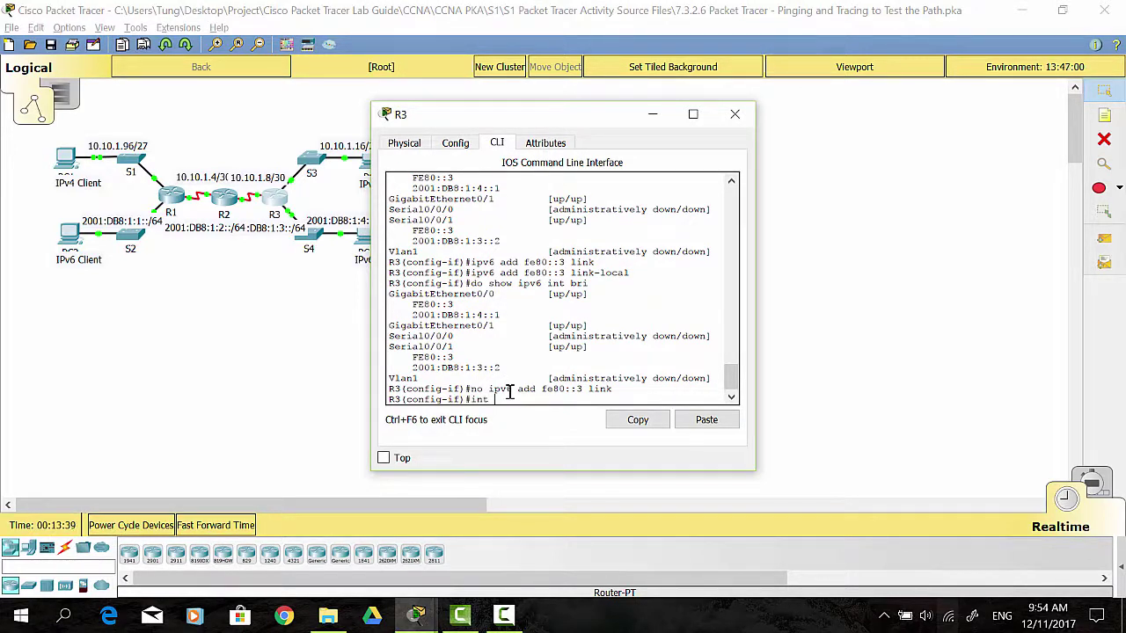
Enter R3's interface g0/1 and assign it the link-local address fe80::3 with ipv6 add fe80::3 link.
{"action": "type", "text": "int g0/1"}
{"action": "key", "text": "Return"}
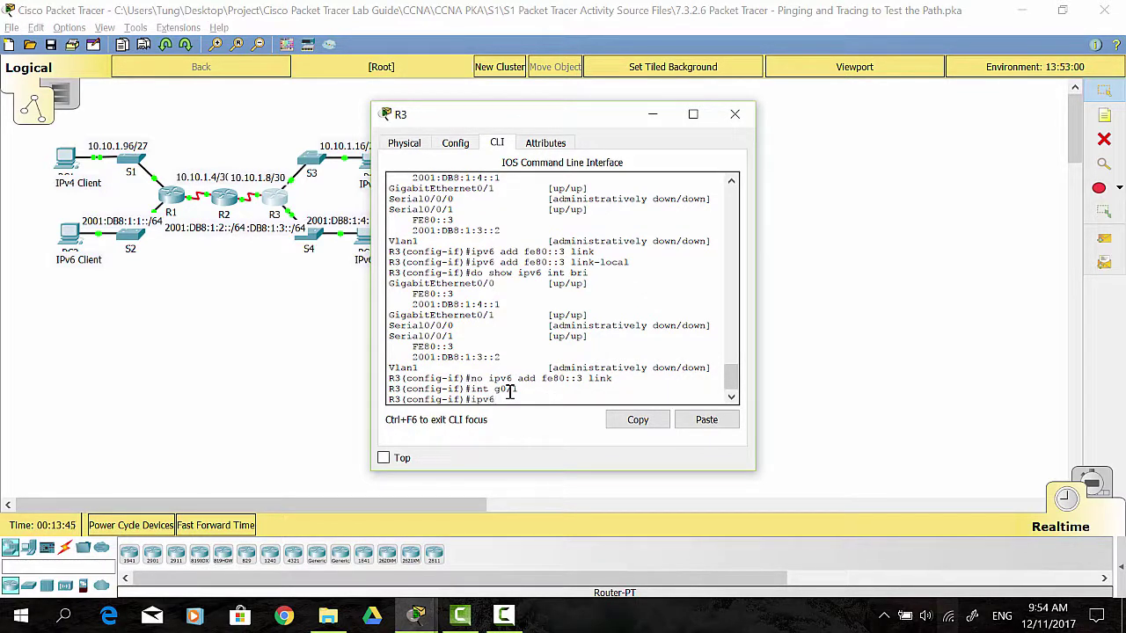
{"action": "type", "text": "ipv6 add fe80::"}
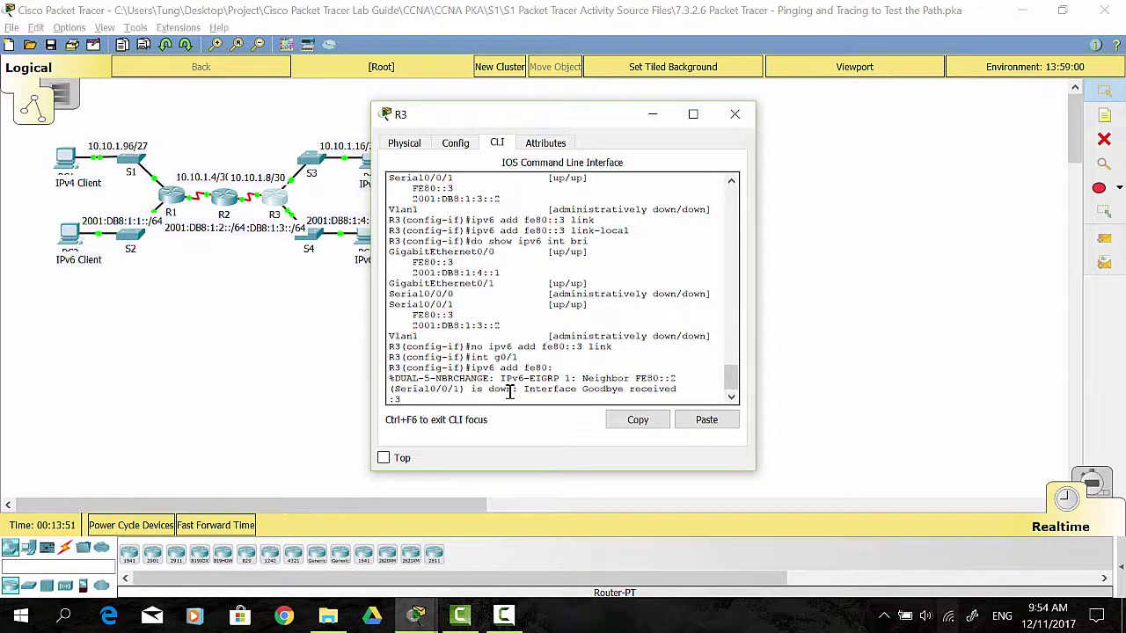
{"action": "type", "text": "lin"}
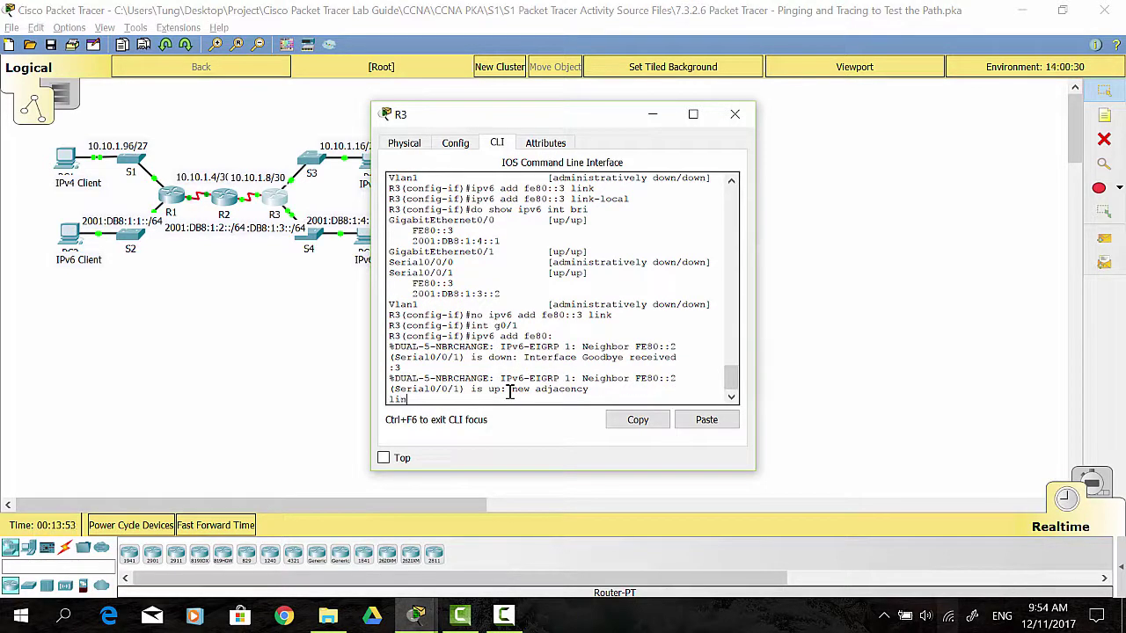
{"action": "type", "text": "k"}
{"action": "key", "text": "Return"}
{"action": "key", "text": "Return"}
{"action": "key", "text": "Return"}
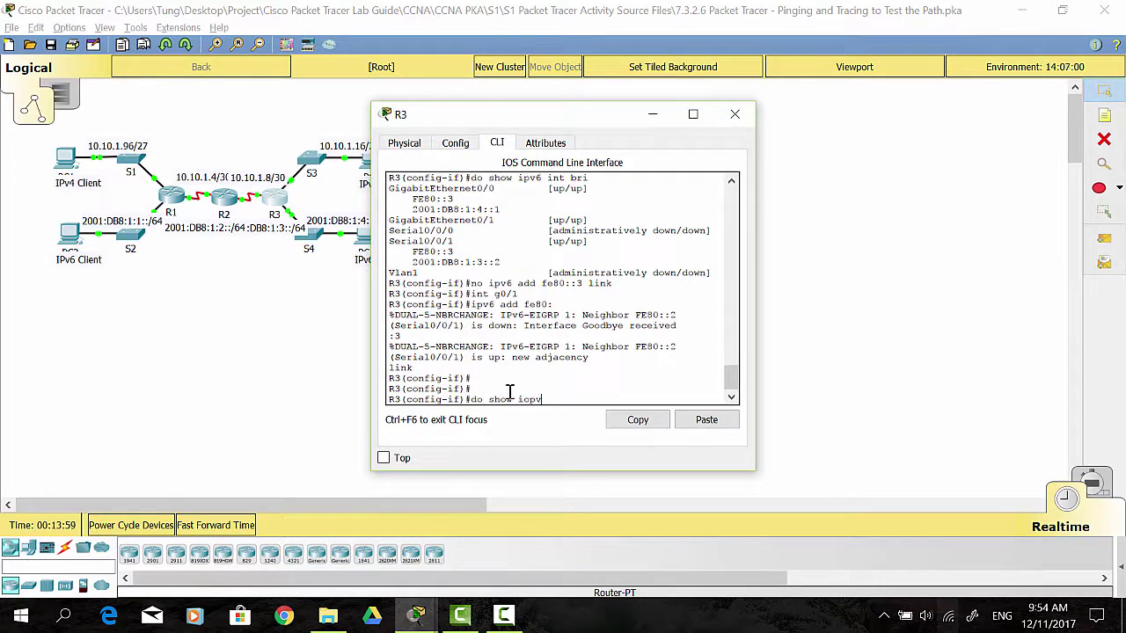
Run do show ipv6 int bri on R3 and compare the addresses of GigabitEthernet0/1 and Serial0/0/1.
{"action": "type", "text": "do show ipv6 int bri"}
{"action": "key", "text": "Return"}
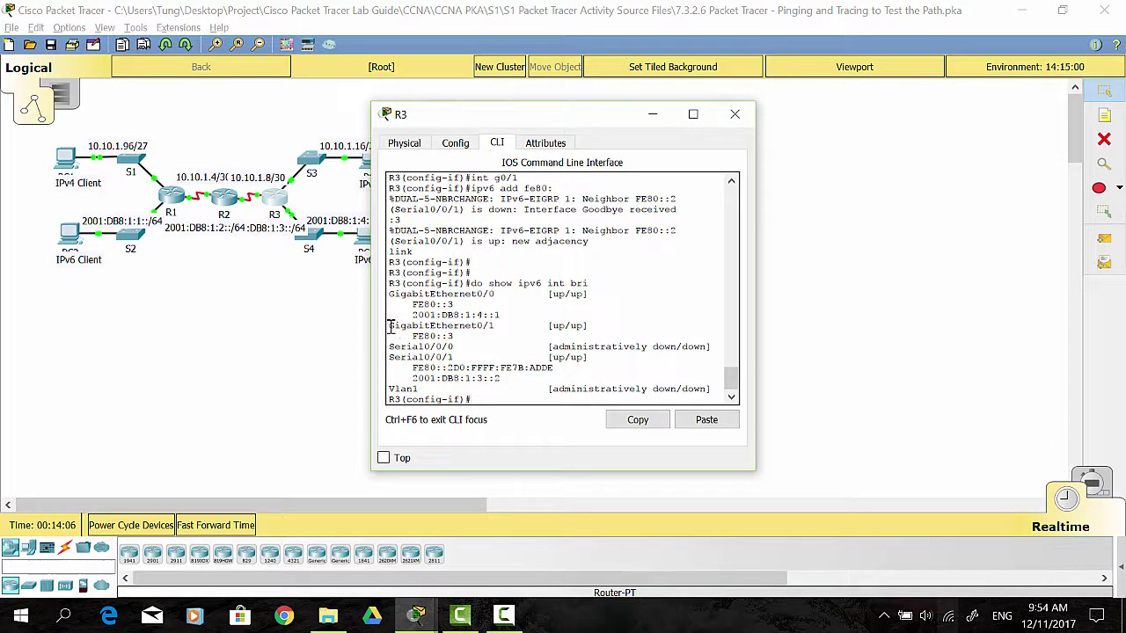
{"action": "left_click_drag", "start_coordinate": [390, 325], "coordinate": [482, 335]}
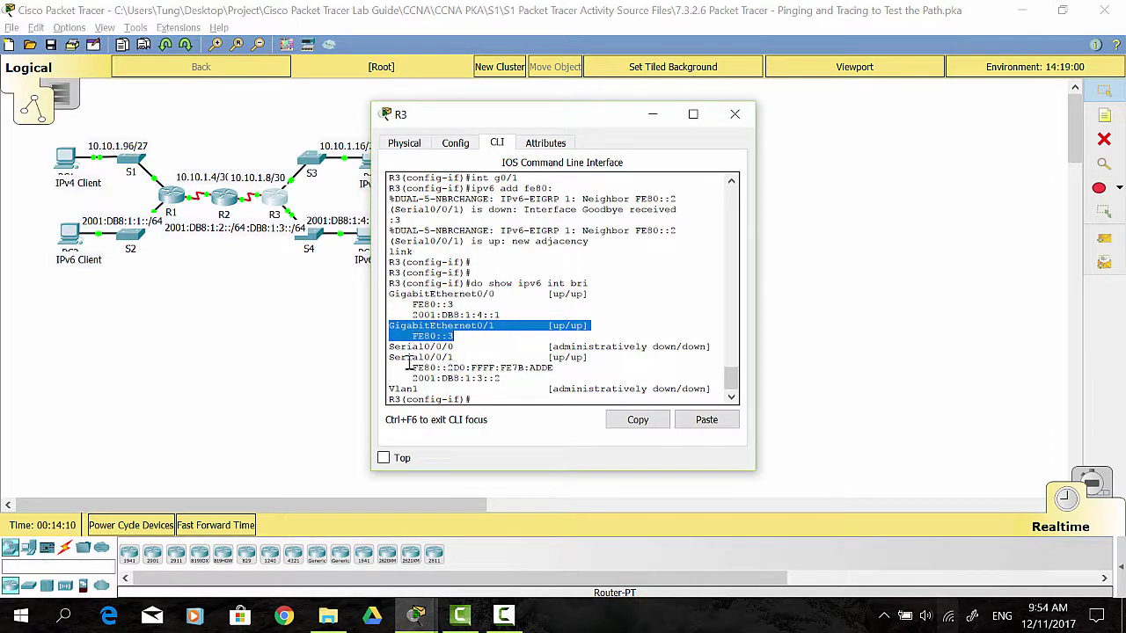
{"action": "left_click_drag", "start_coordinate": [404, 368], "coordinate": [497, 380]}
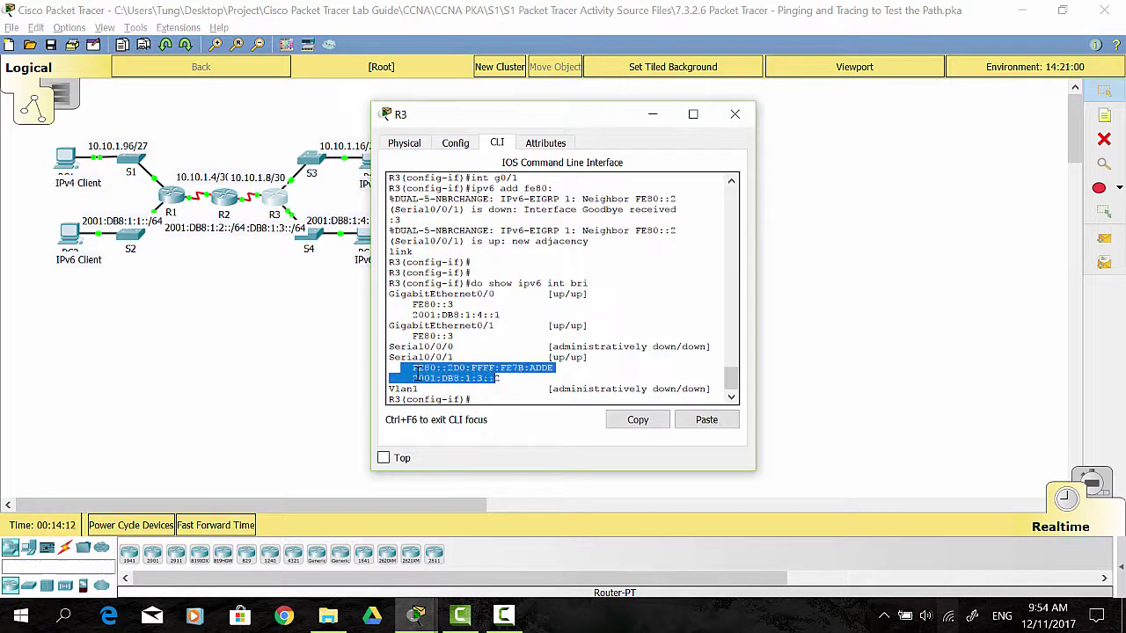
{"action": "left_click", "coordinate": [400, 359]}
{"action": "left_click", "coordinate": [338, 317]}
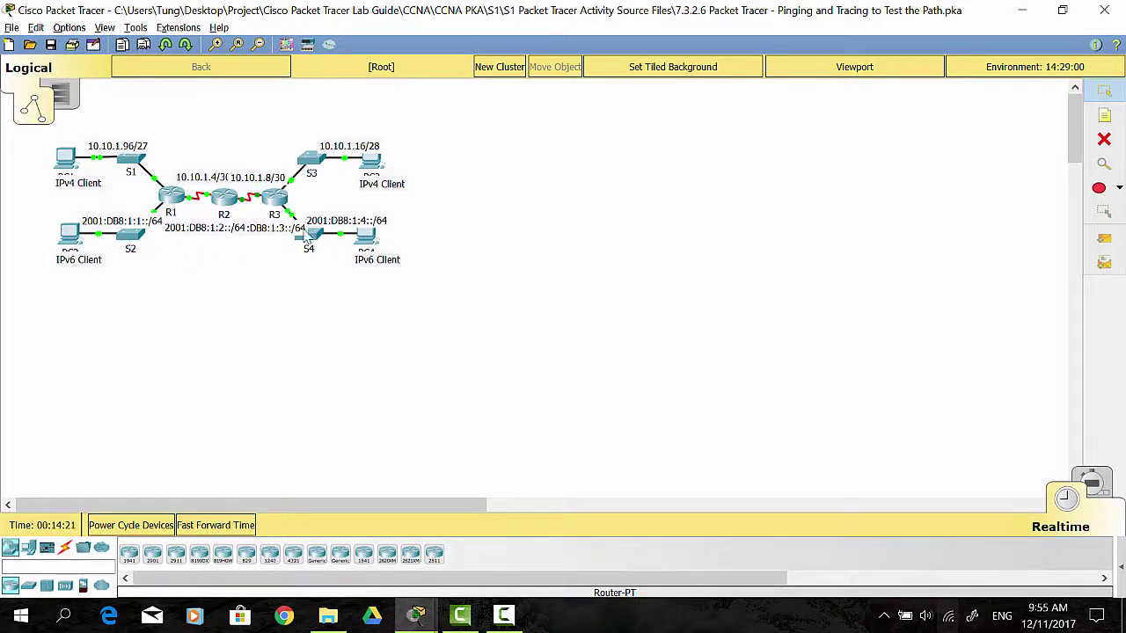
Set PC4's IPv6 gateway to FE80::3 in its IP Configuration and close the PC4 window.
{"action": "left_click", "coordinate": [372, 241]}
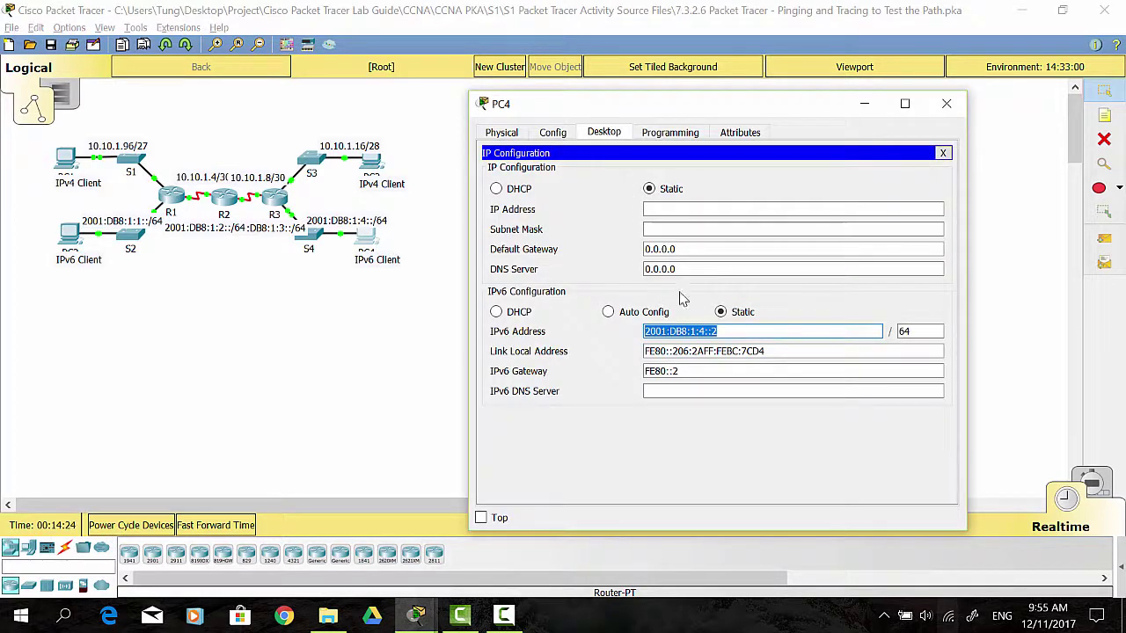
{"action": "left_click_drag", "start_coordinate": [603, 110], "coordinate": [548, 97]}
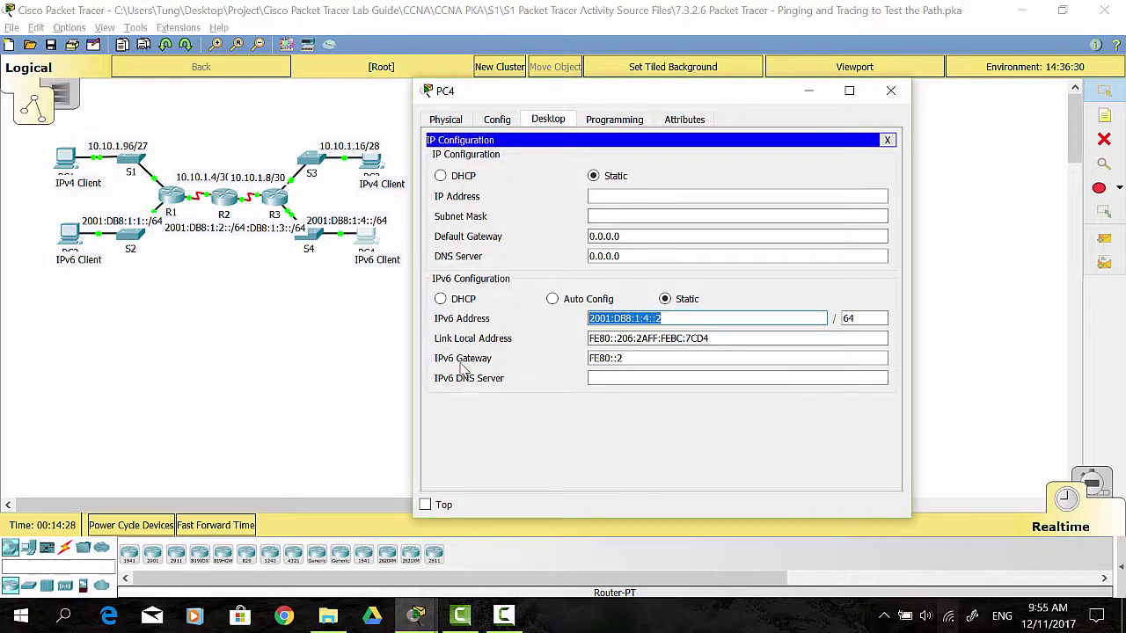
{"action": "left_click", "coordinate": [639, 358]}
{"action": "left_click_drag", "start_coordinate": [664, 93], "coordinate": [759, 95]}
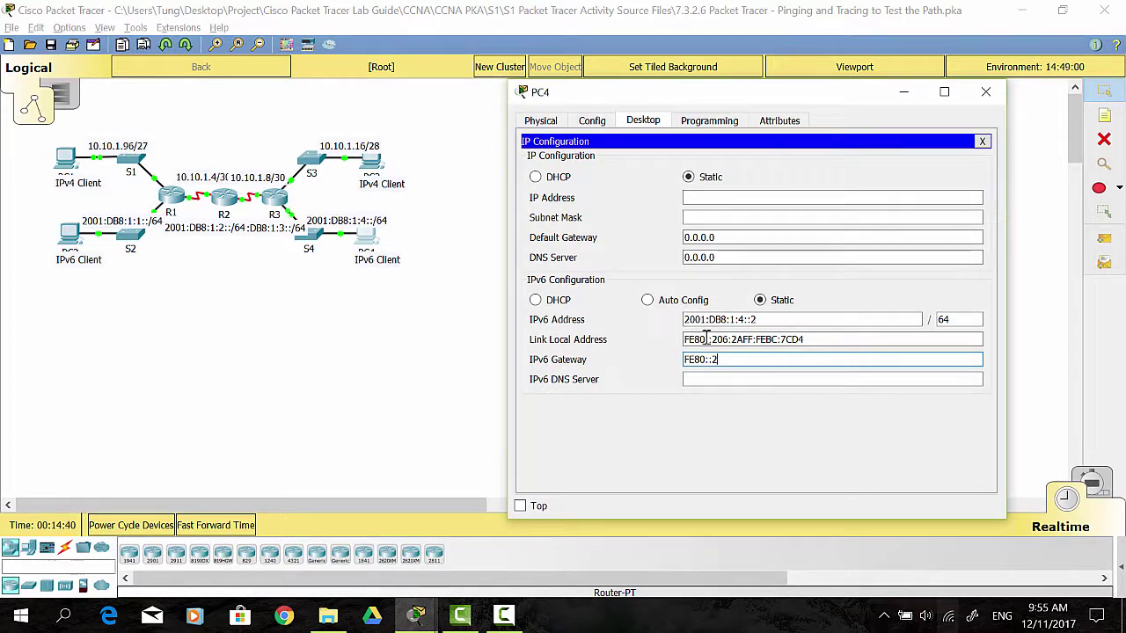
{"action": "left_click", "coordinate": [771, 358]}
{"action": "key", "text": "BackSpace"}
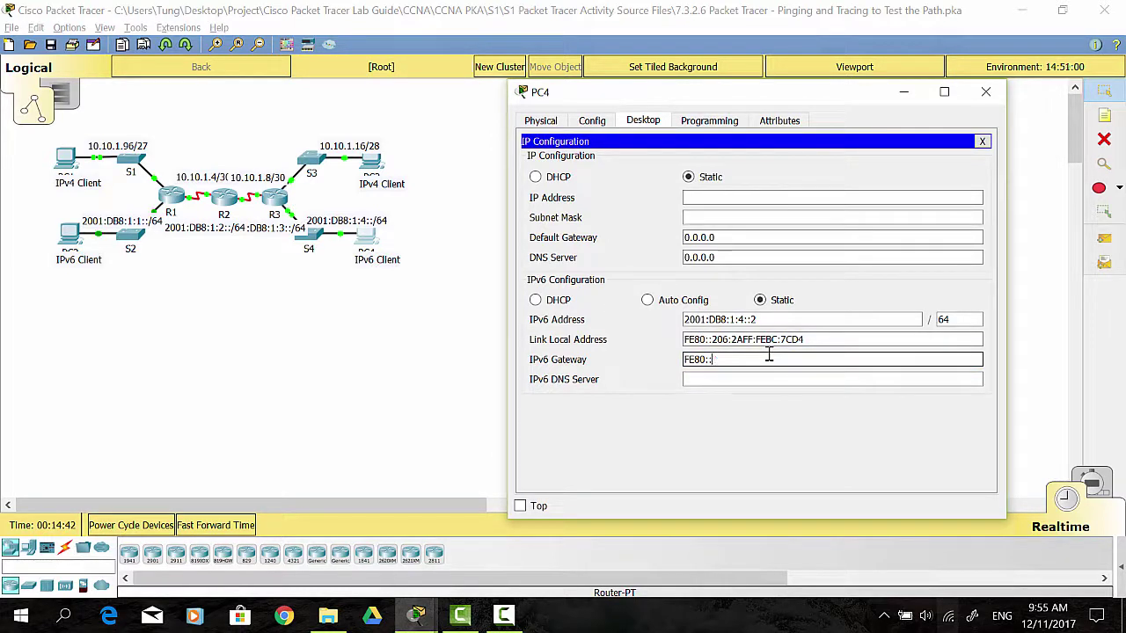
{"action": "type", "text": "3"}
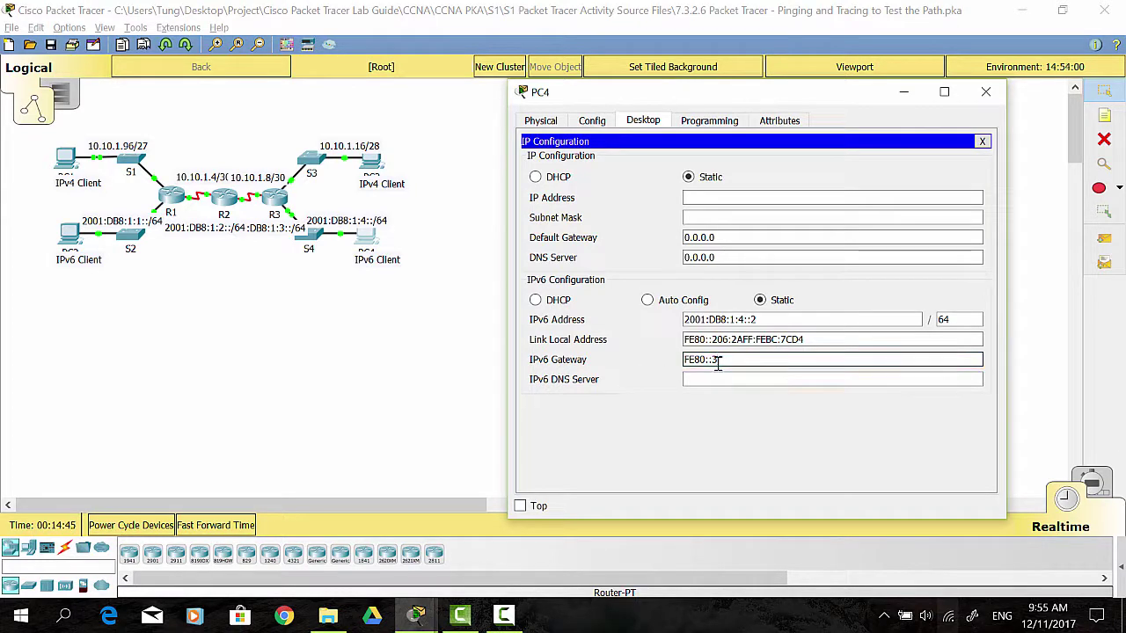
{"action": "left_click", "coordinate": [985, 91]}
Open PC2's command prompt and recall its most recent ping command.
{"action": "left_click_drag", "start_coordinate": [36, 217], "coordinate": [82, 241]}
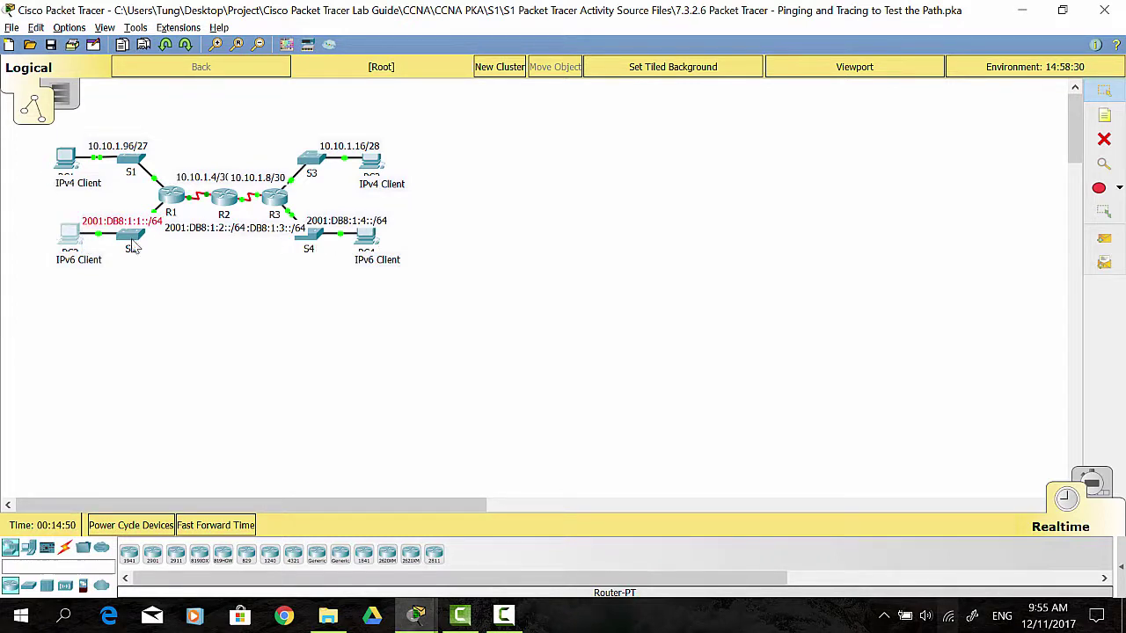
{"action": "left_click", "coordinate": [65, 239]}
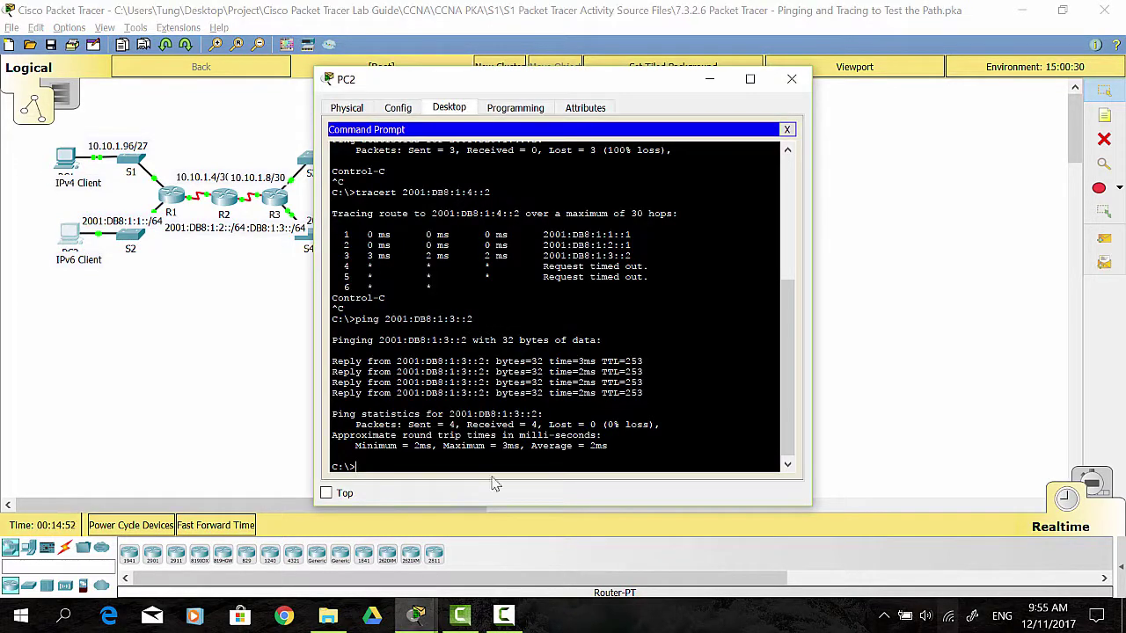
{"action": "key", "text": "Up"}
{"action": "left_click", "coordinate": [492, 512]}
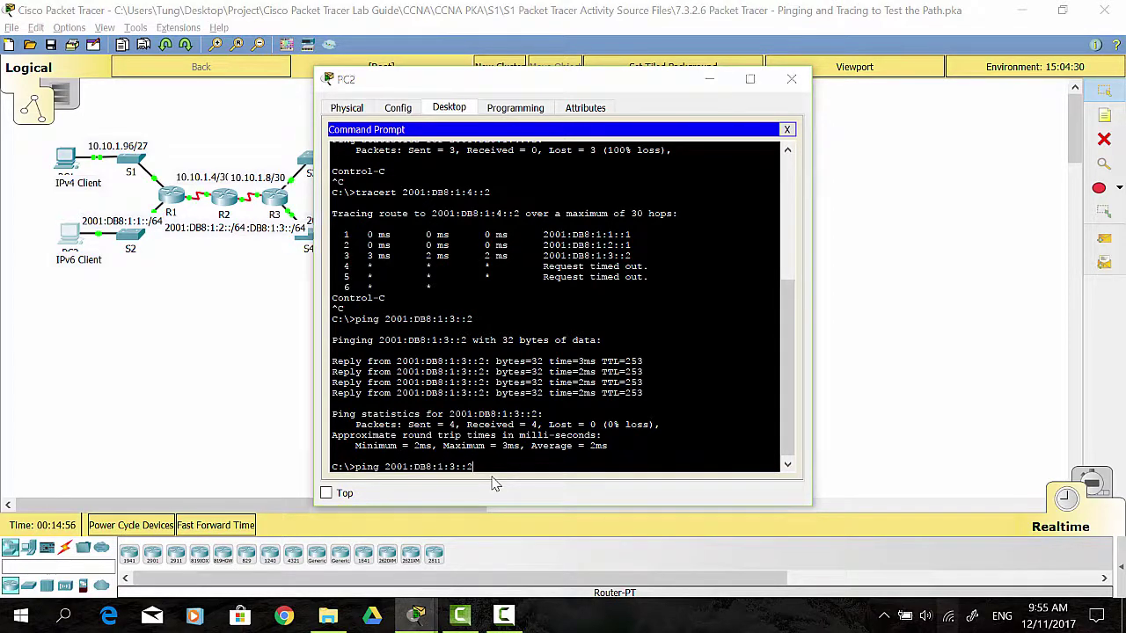
Copy PC4's IPv6 address 2001:DB8:1:4::2 from its IP Configuration.
{"action": "left_click", "coordinate": [362, 237]}
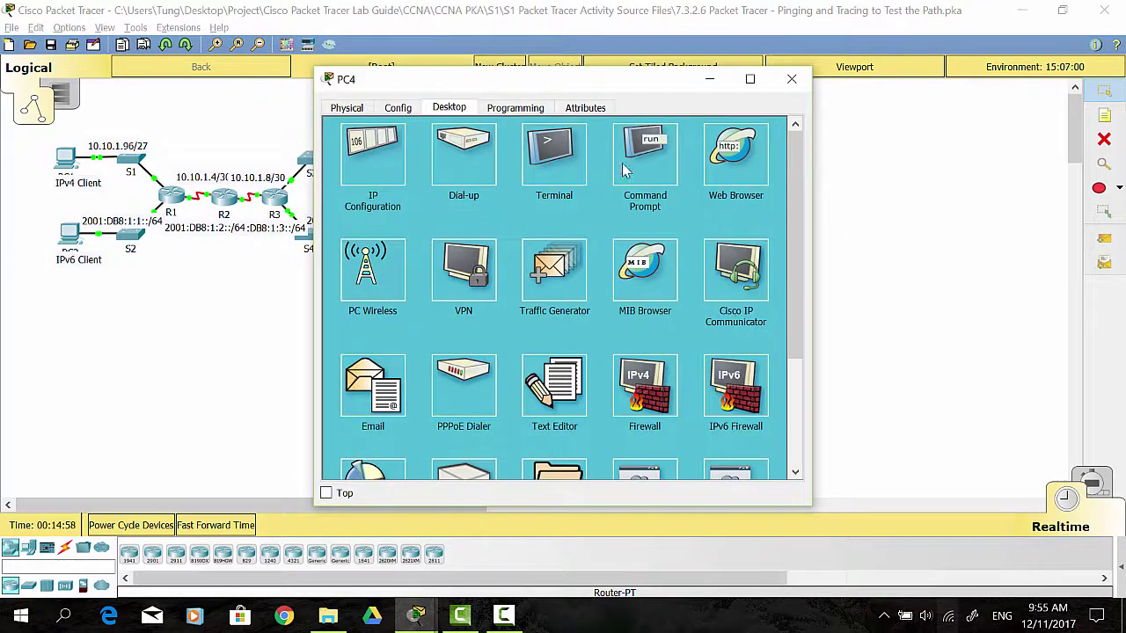
{"action": "left_click", "coordinate": [392, 162]}
{"action": "left_click_drag", "start_coordinate": [579, 306], "coordinate": [477, 310]}
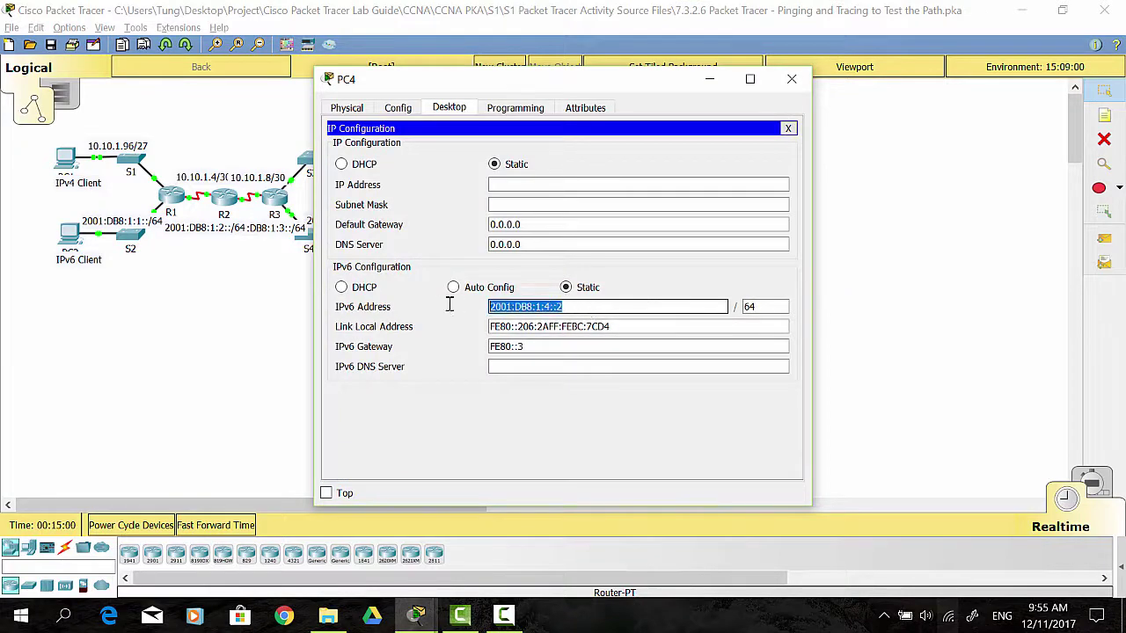
{"action": "right_click", "coordinate": [536, 307]}
{"action": "left_click", "coordinate": [588, 375]}
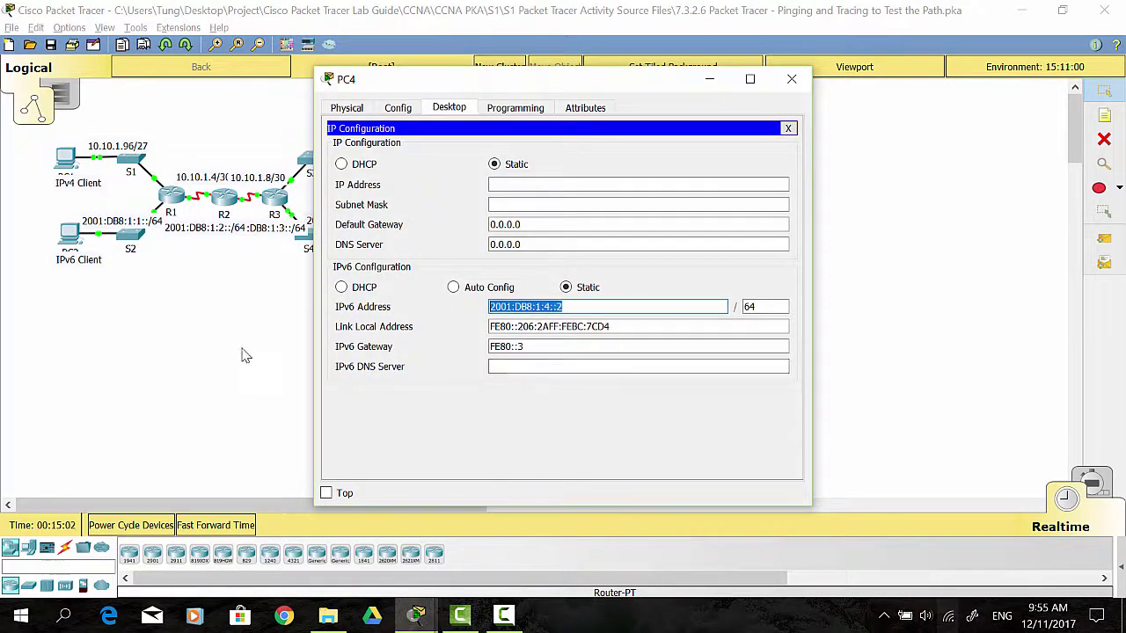
Replace the address in PC2's recalled ping command with the copied 2001:DB8:1:4::2 and run the ping to PC4.
{"action": "left_click", "coordinate": [243, 355]}
{"action": "left_click", "coordinate": [75, 239]}
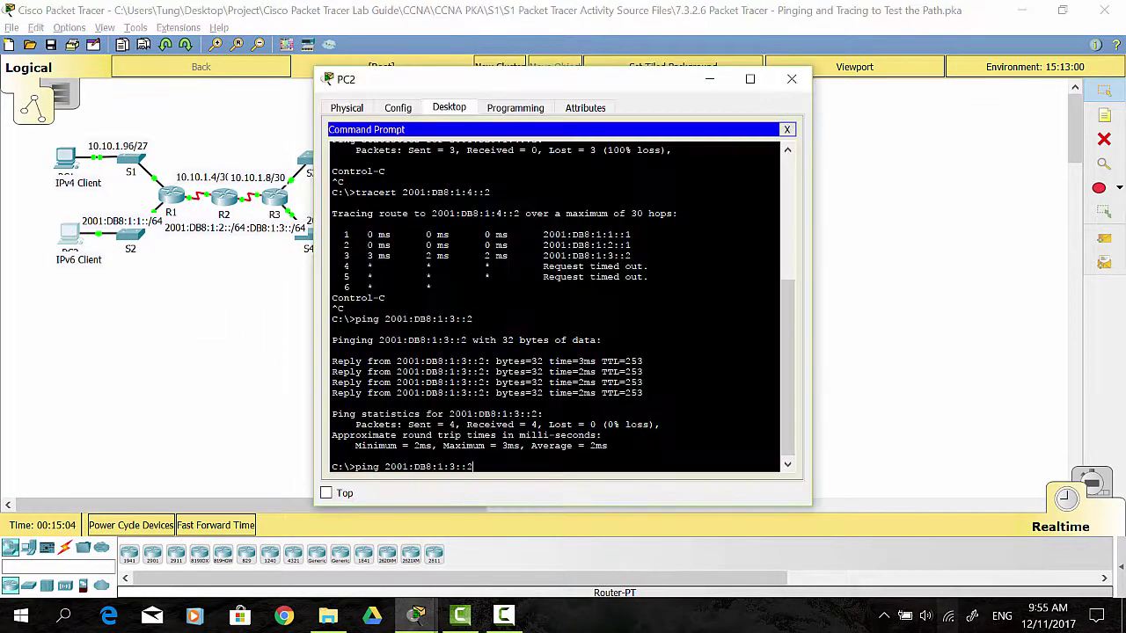
{"action": "key", "text": "BackSpace"}
{"action": "key", "text": "BackSpace"}
{"action": "key", "text": "BackSpace"}
{"action": "key", "text": "BackSpace"}
{"action": "key", "text": "BackSpace"}
{"action": "key", "text": "BackSpace"}
{"action": "key", "text": "BackSpace"}
{"action": "key", "text": "BackSpace"}
{"action": "key", "text": "BackSpace"}
{"action": "key", "text": "BackSpace"}
{"action": "key", "text": "BackSpace"}
{"action": "key", "text": "BackSpace"}
{"action": "key", "text": "BackSpace"}
{"action": "right_click", "coordinate": [499, 452]}
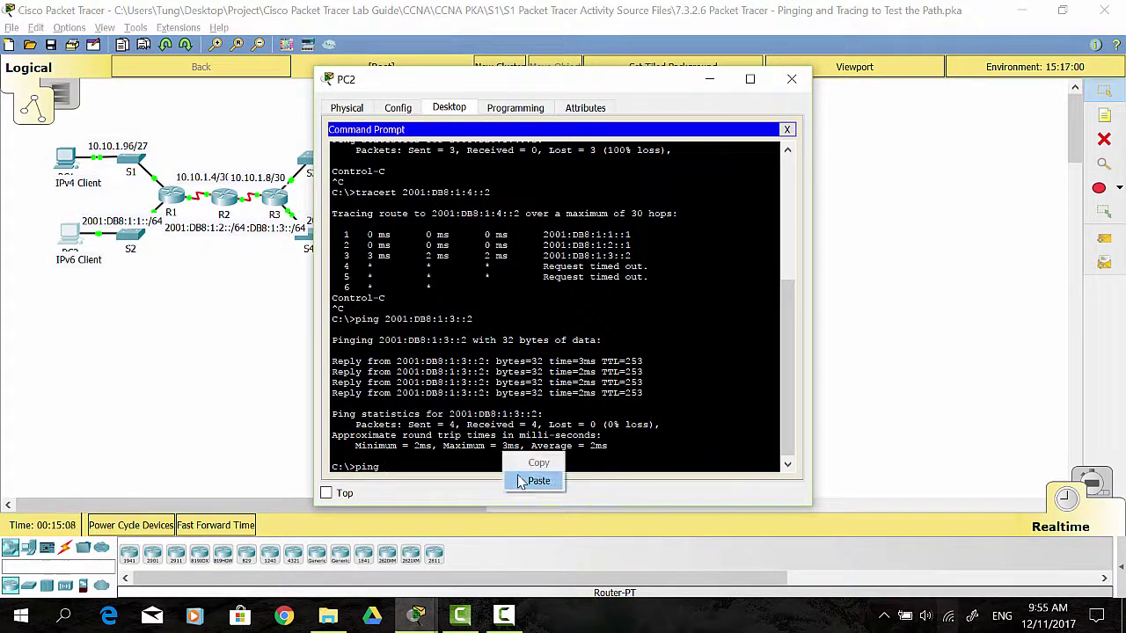
{"action": "left_click", "coordinate": [533, 480]}
{"action": "key", "text": "Return"}
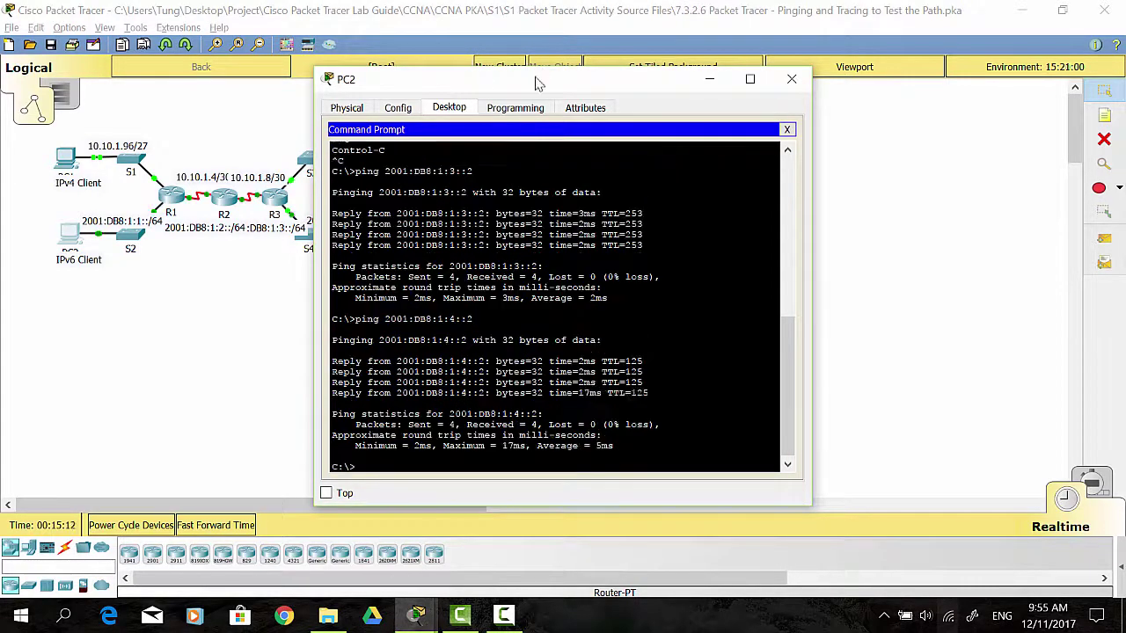
Check the IPv6 gateway in PC4's IP Configuration against the topology and close the PC4 window.
{"action": "left_click_drag", "start_coordinate": [574, 79], "coordinate": [743, 64]}
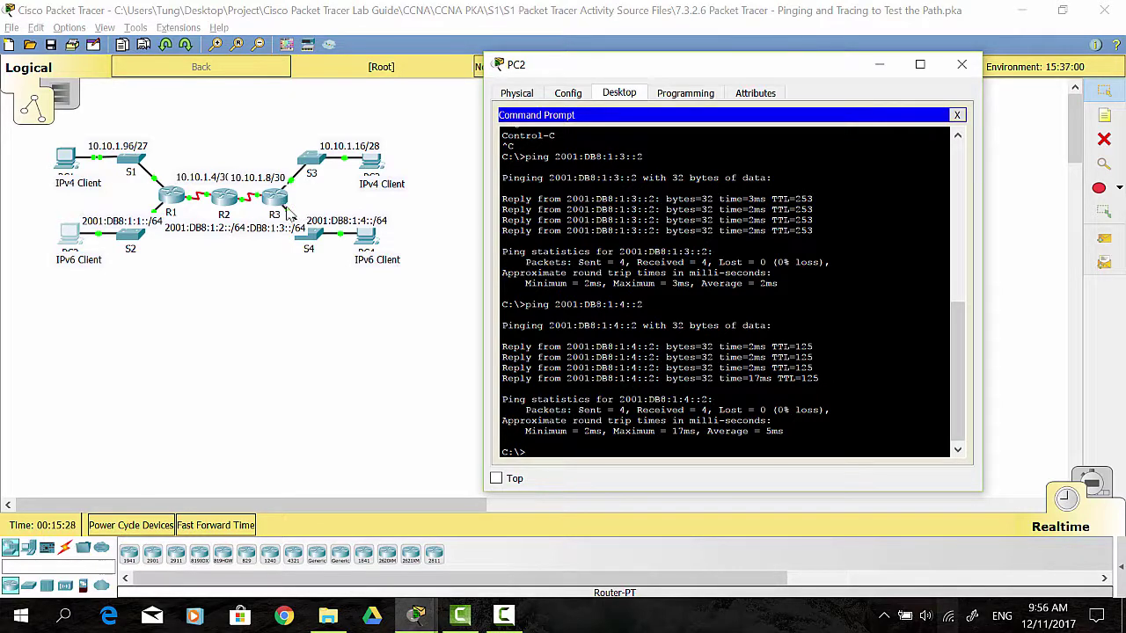
{"action": "left_click", "coordinate": [365, 245]}
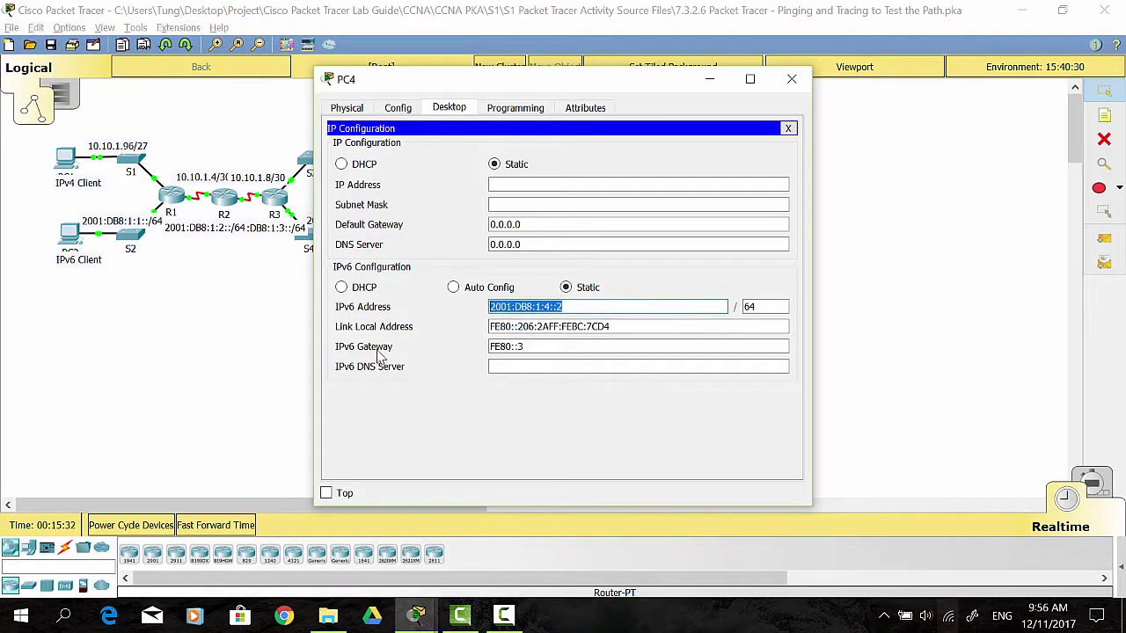
{"action": "left_click", "coordinate": [538, 345]}
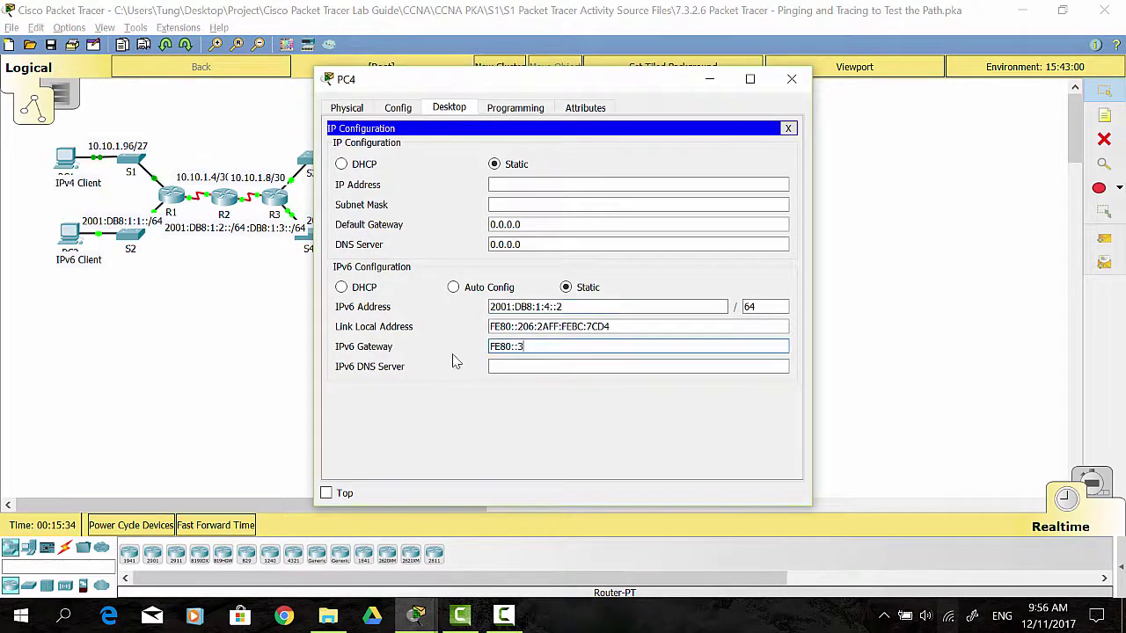
{"action": "left_click_drag", "start_coordinate": [634, 88], "coordinate": [737, 112]}
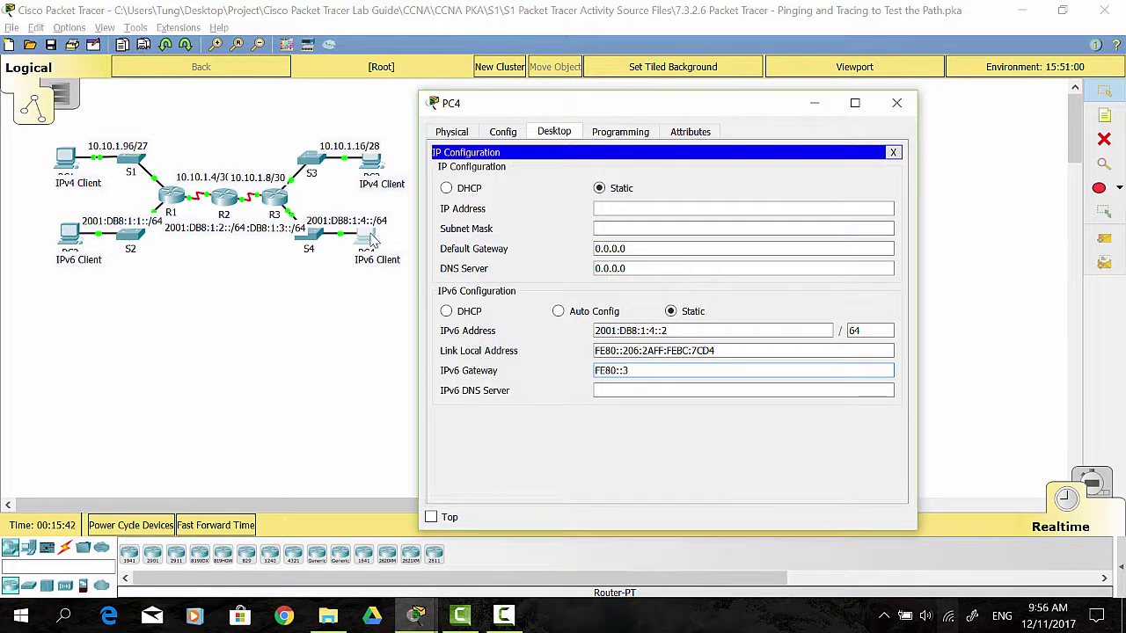
{"action": "left_click", "coordinate": [896, 103]}
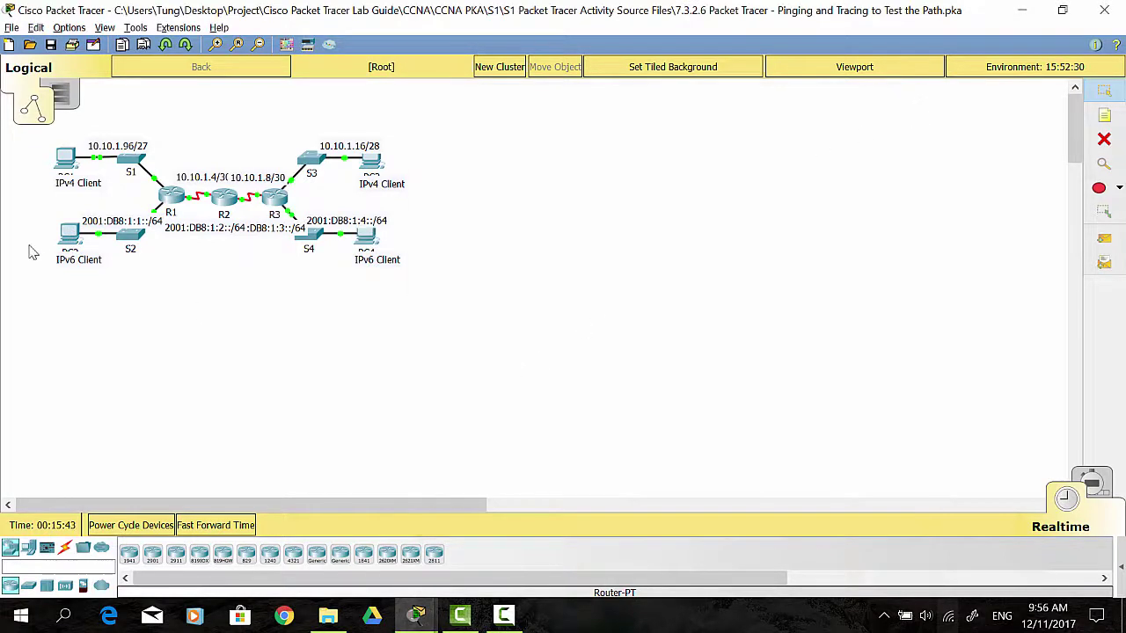
{"action": "left_click_drag", "start_coordinate": [426, 129], "coordinate": [30, 317]}
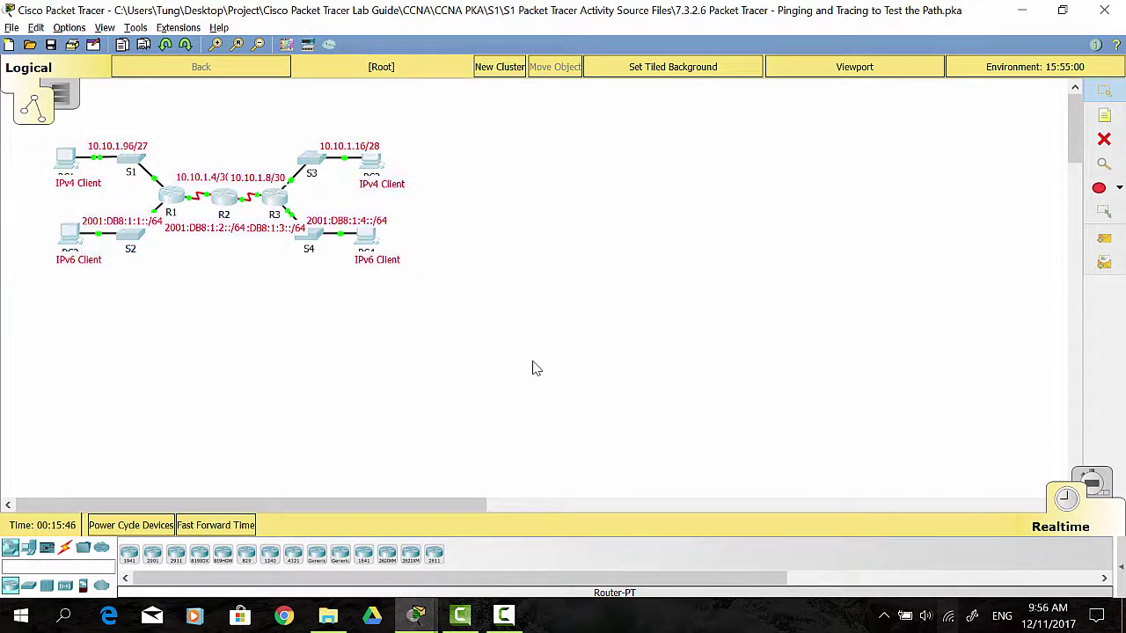
{"action": "left_click", "coordinate": [504, 616]}
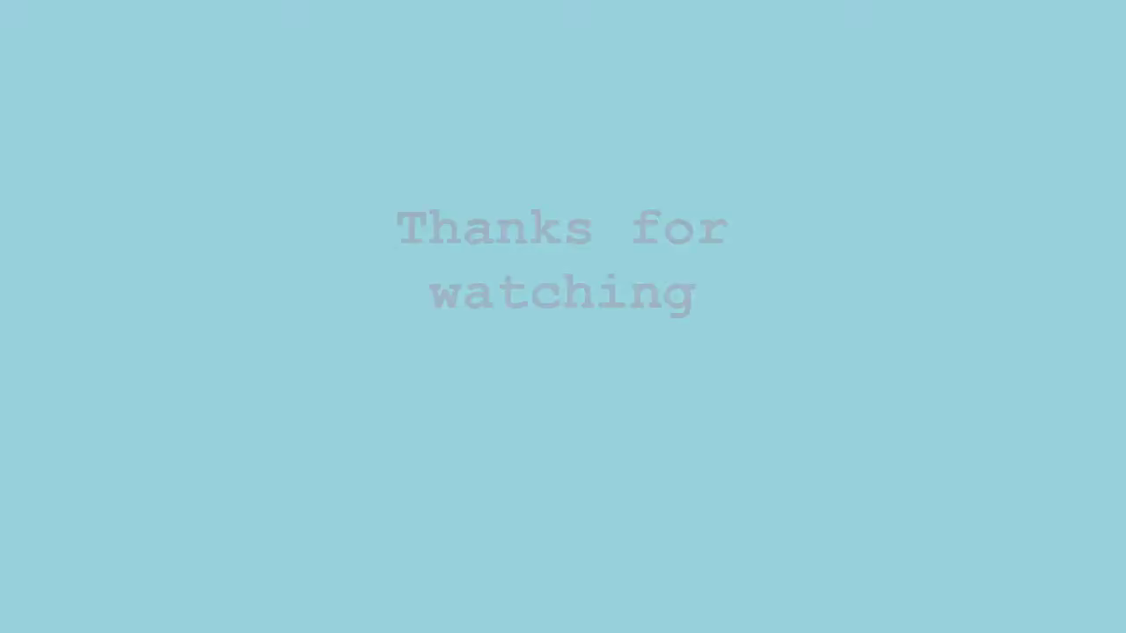